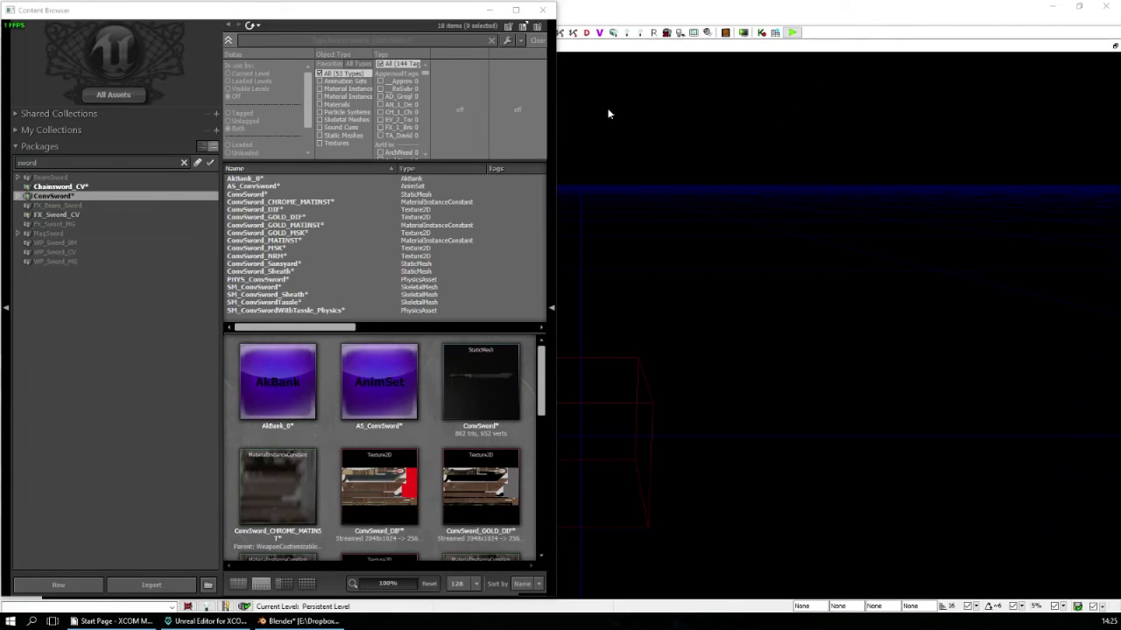
Step: Filter packages by 'sword' and show Chainsword_CV, whose only asset is AkBank_1
{"action": "left_click", "coordinate": [53, 163]}
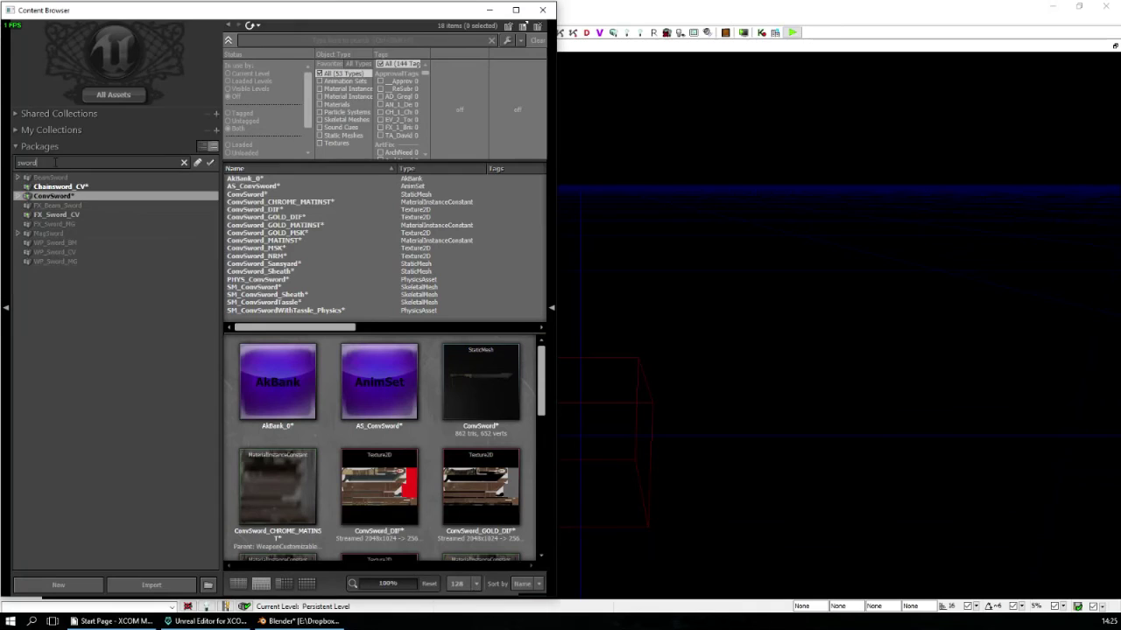
{"action": "left_click_drag", "start_coordinate": [53, 163], "coordinate": [3, 166]}
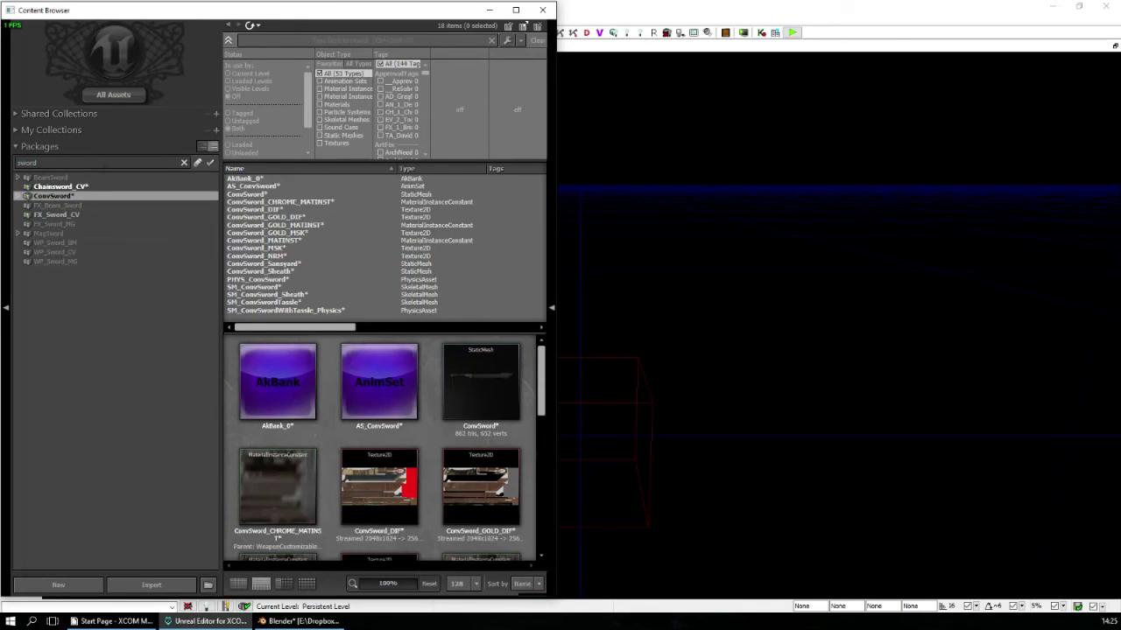
{"action": "left_click", "coordinate": [72, 187]}
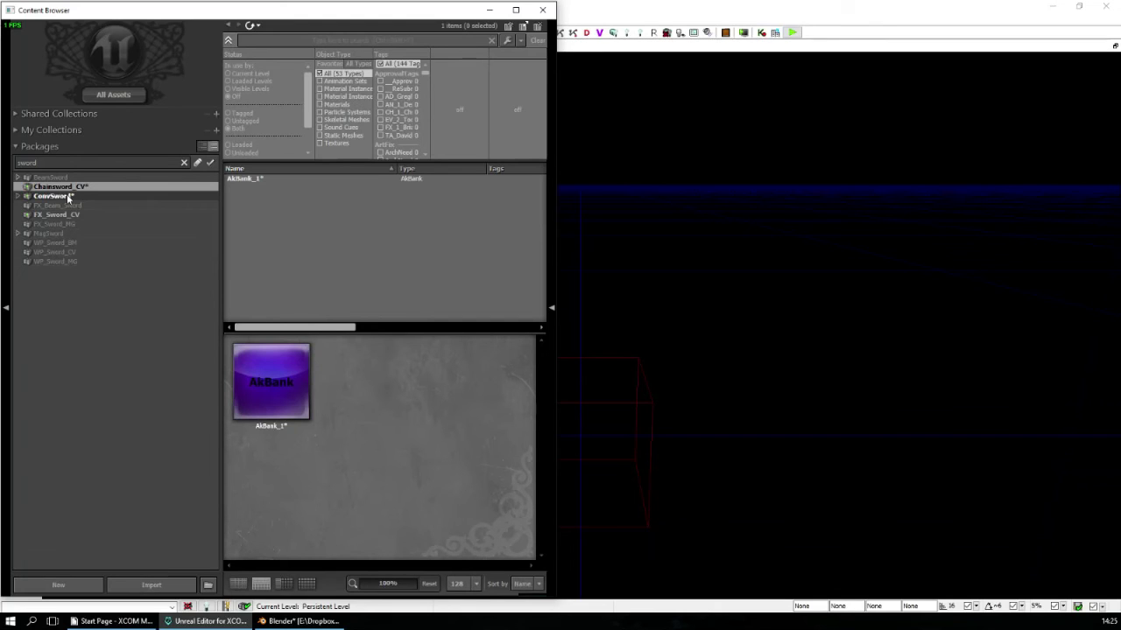
Step: Copy the SM_ConvSword skeletal mesh from ConvSword into the Chainsword_CV package
{"action": "left_click", "coordinate": [69, 196]}
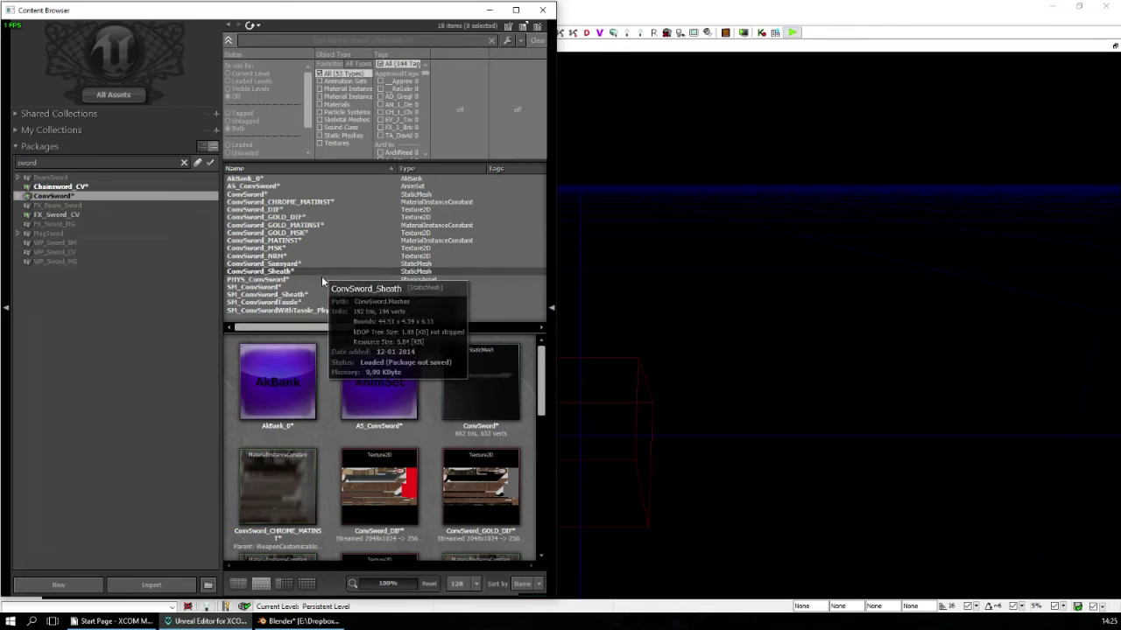
{"action": "left_click", "coordinate": [447, 285]}
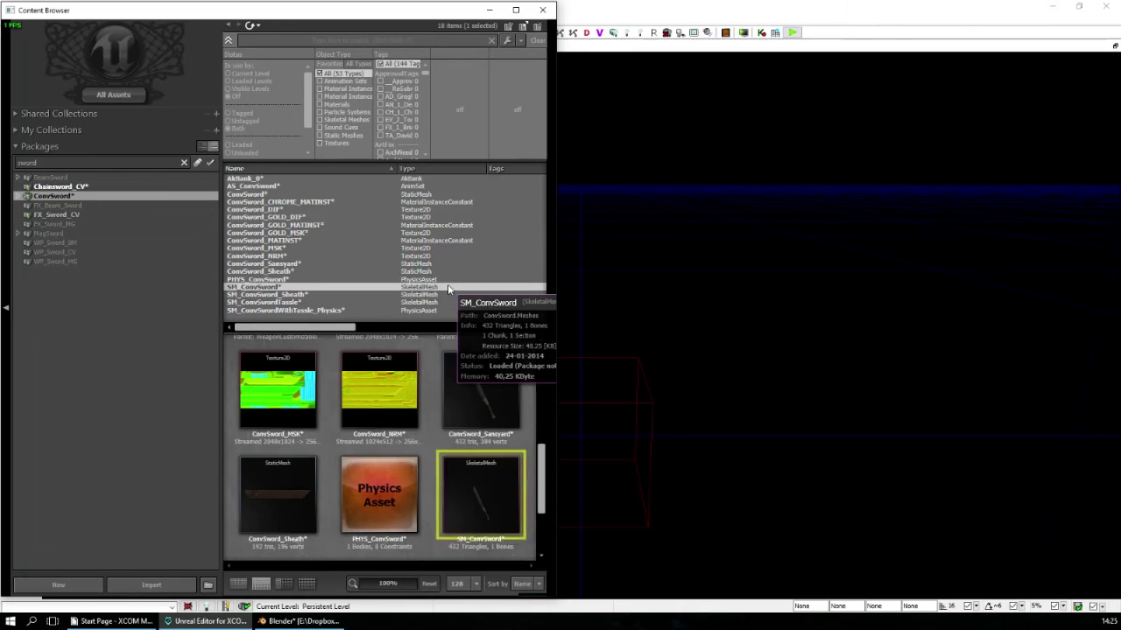
{"action": "right_click", "coordinate": [286, 287]}
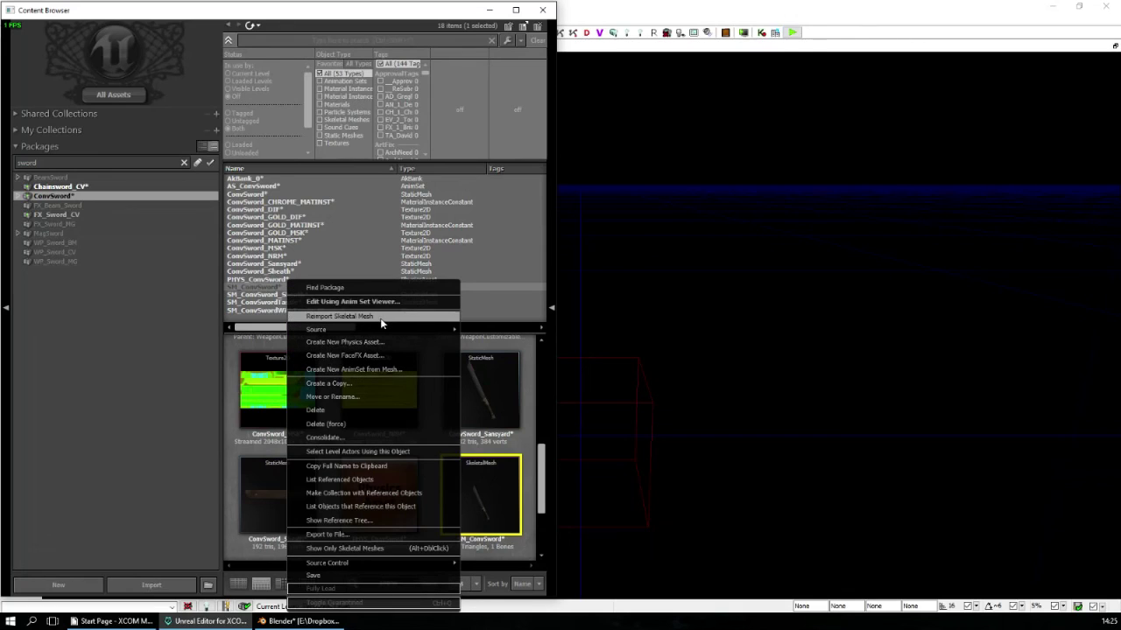
{"action": "left_click", "coordinate": [399, 390]}
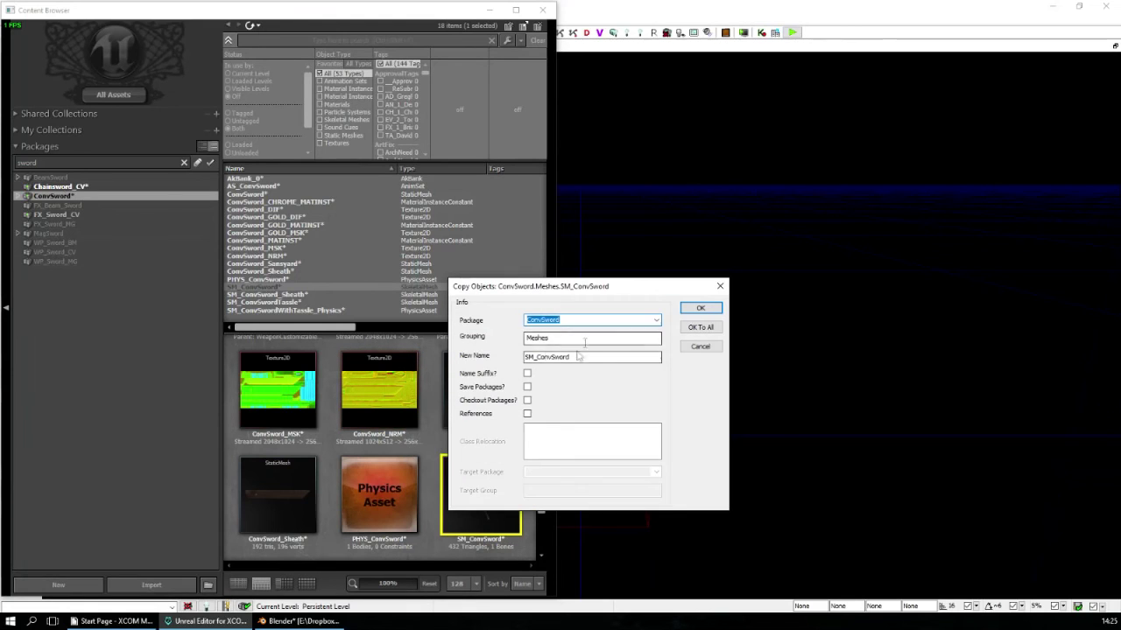
{"action": "type", "text": "chains"}
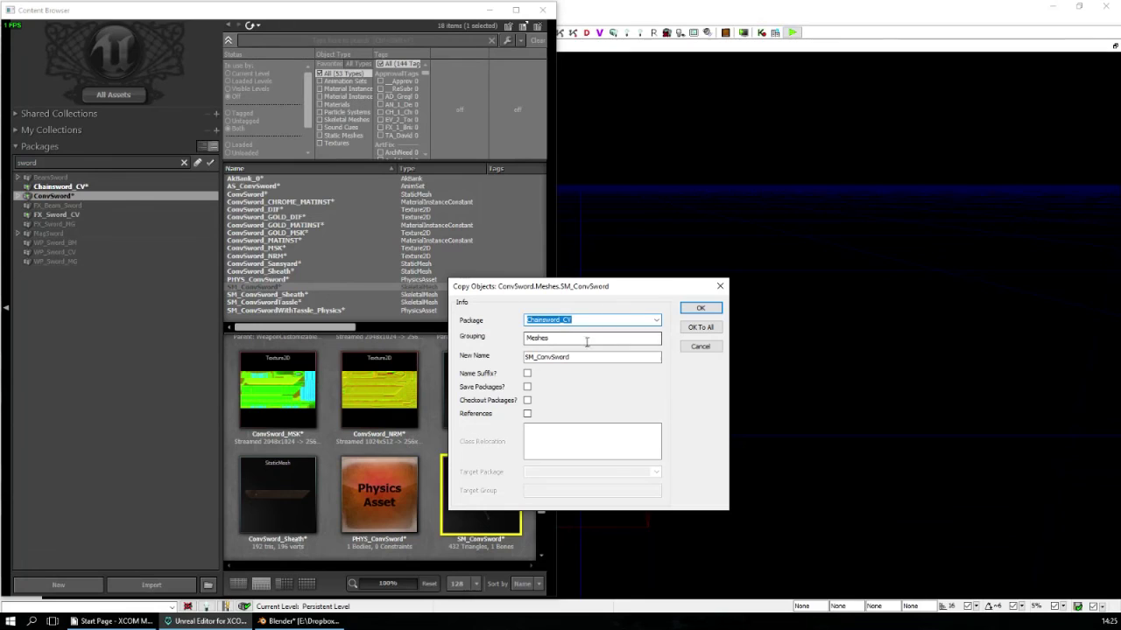
{"action": "left_click", "coordinate": [700, 308]}
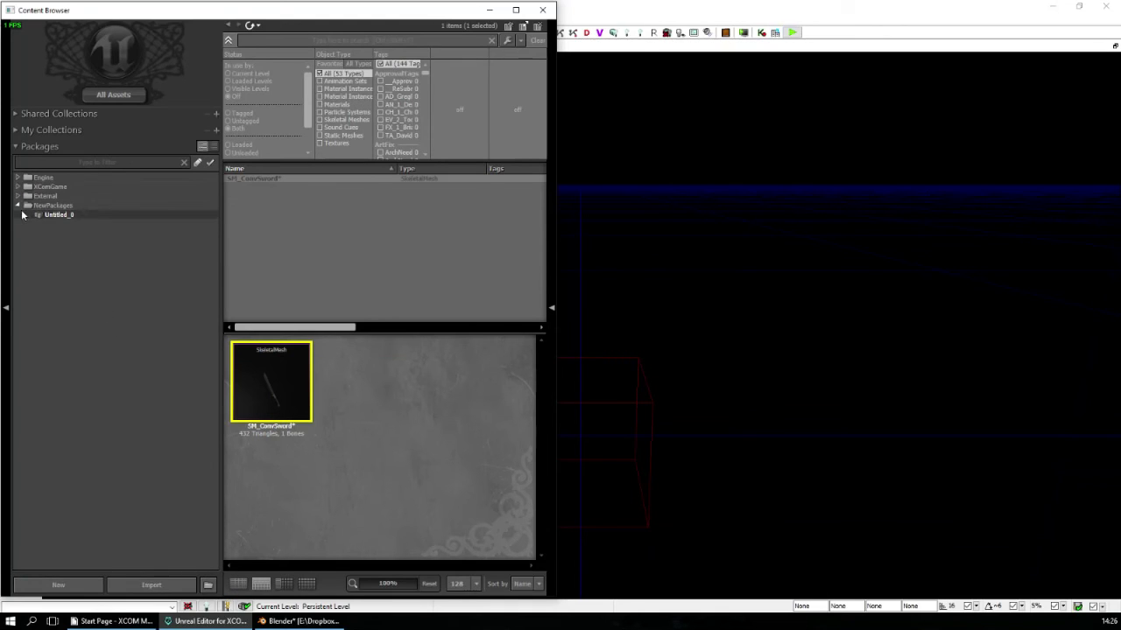
Step: Force-delete AkBank_1 from Chainsword_CV, leaving only SM_ConvSword
{"action": "left_click", "coordinate": [77, 206]}
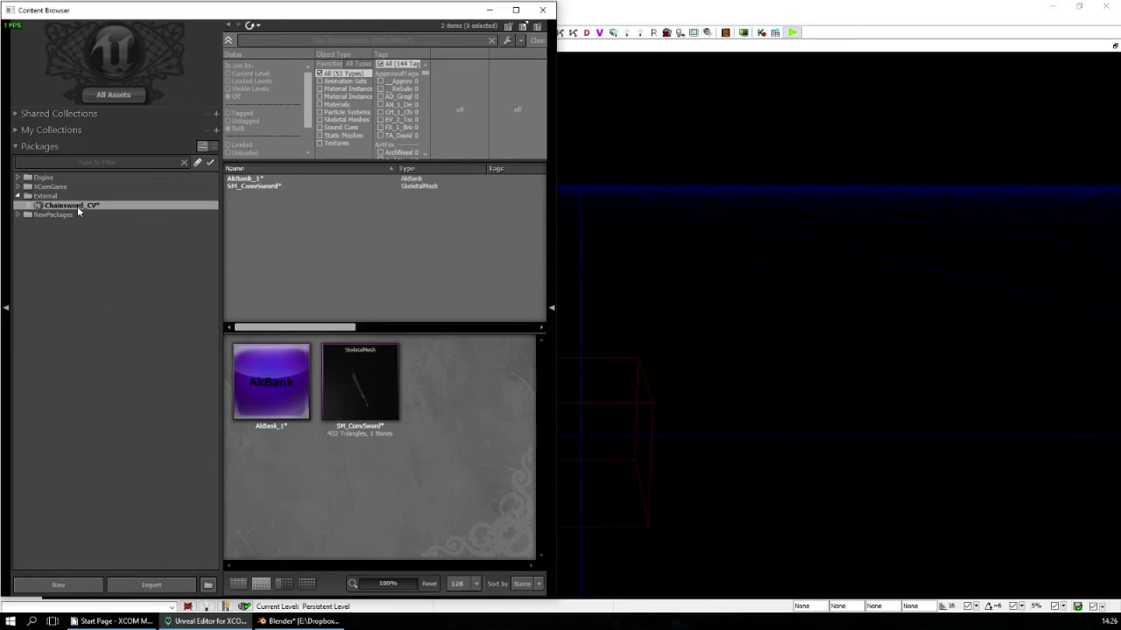
{"action": "left_click", "coordinate": [386, 380]}
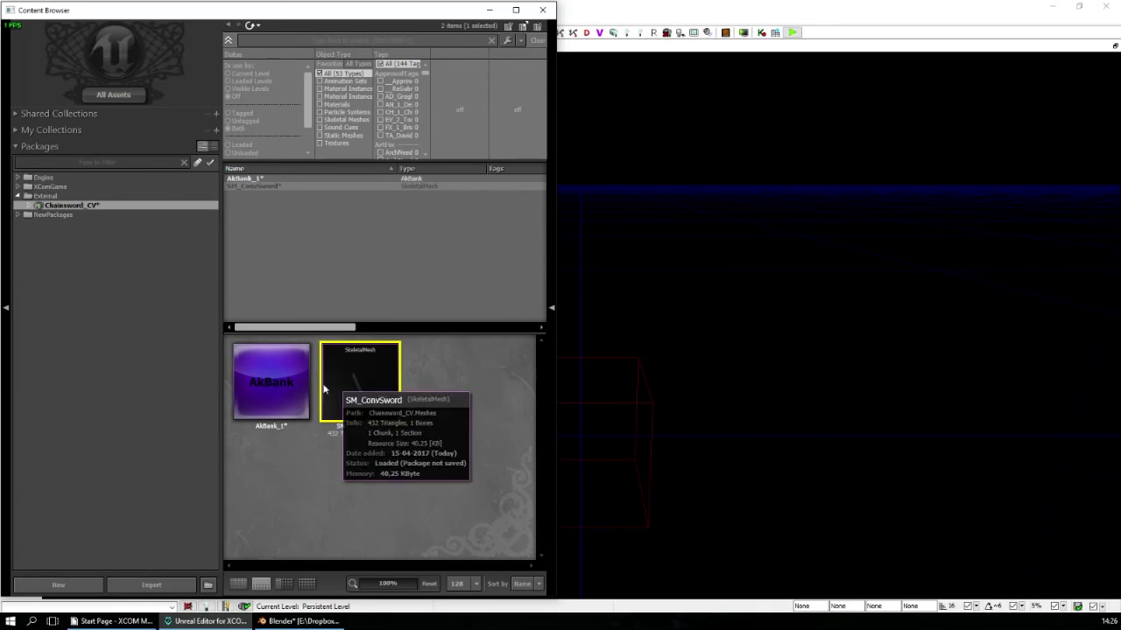
{"action": "left_click", "coordinate": [279, 392]}
{"action": "right_click", "coordinate": [279, 392]}
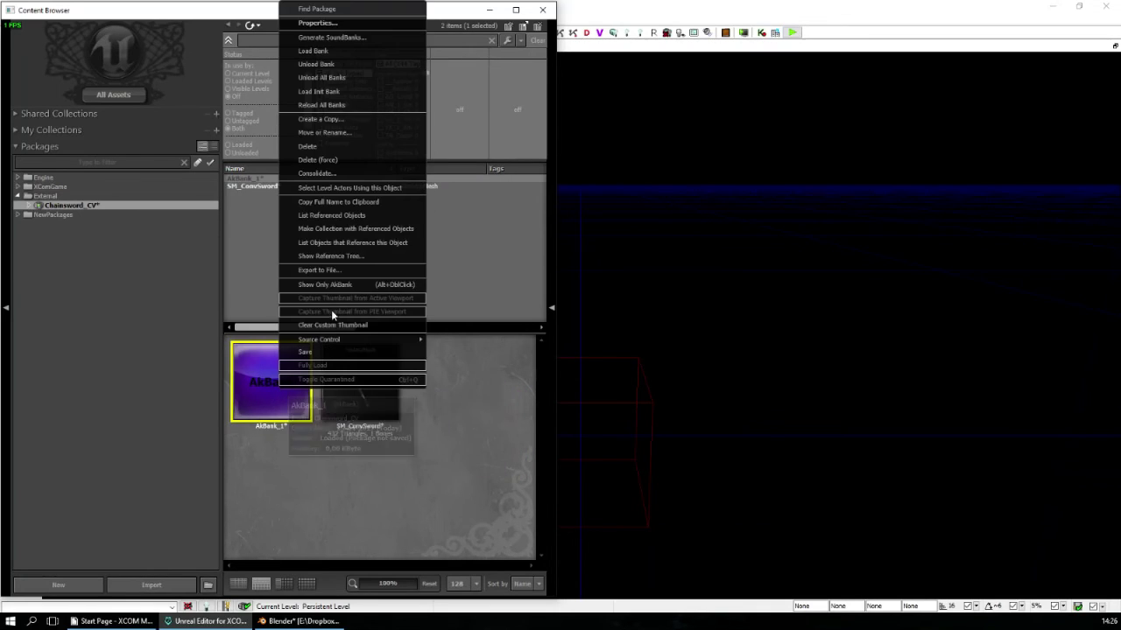
{"action": "left_click", "coordinate": [344, 160]}
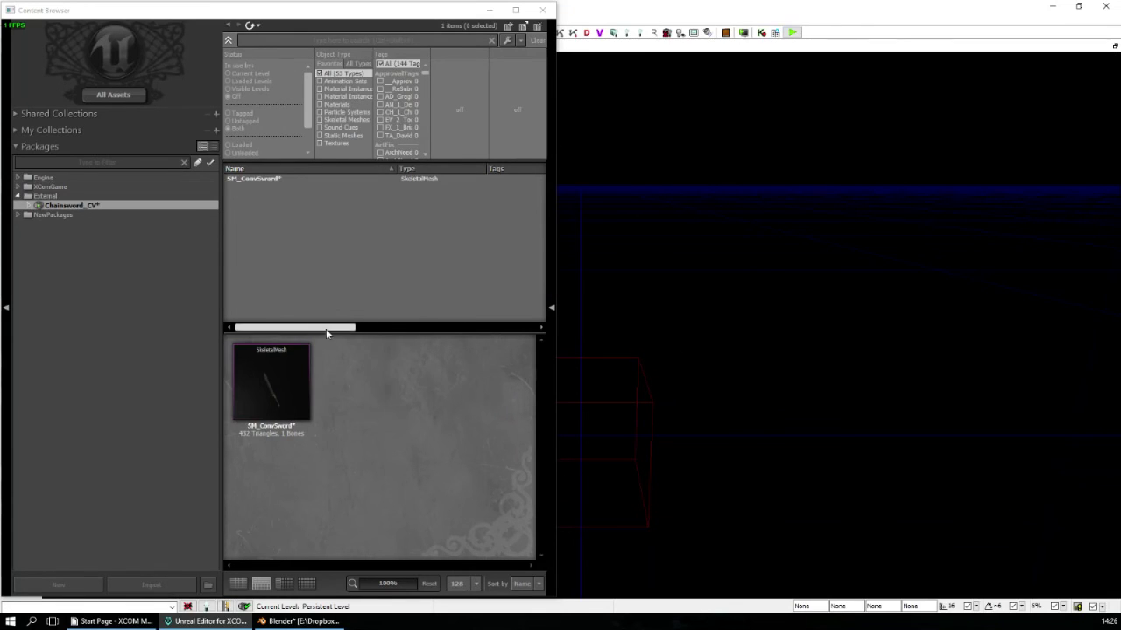
Step: Export SM_ConvSword to an FBX file in the Chainsword folder
{"action": "right_click", "coordinate": [288, 380]}
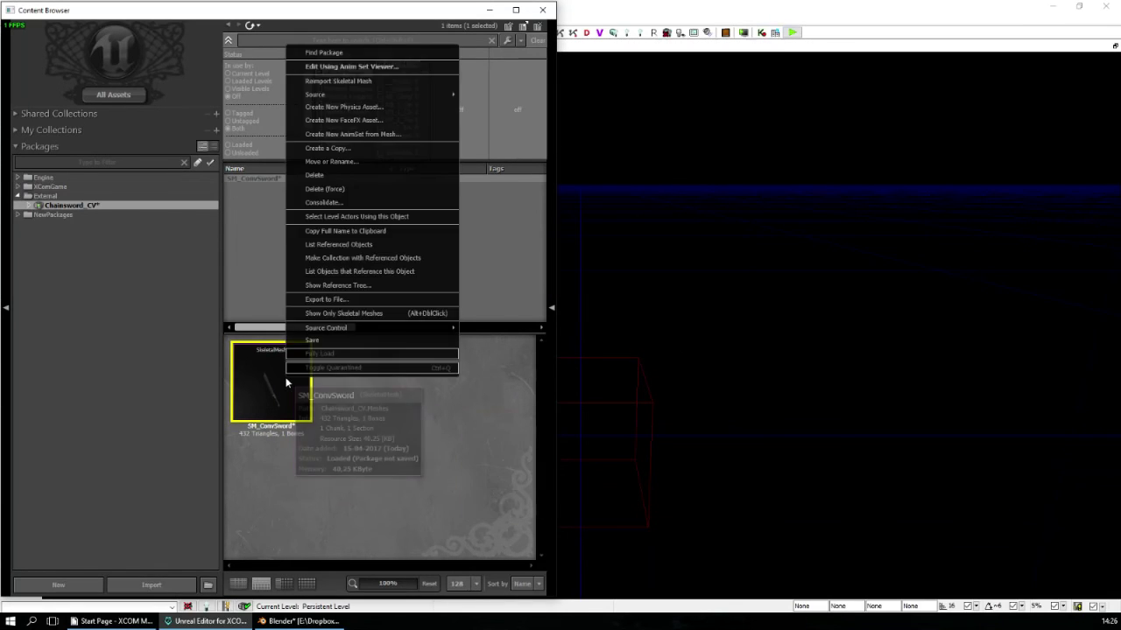
{"action": "left_click", "coordinate": [353, 300]}
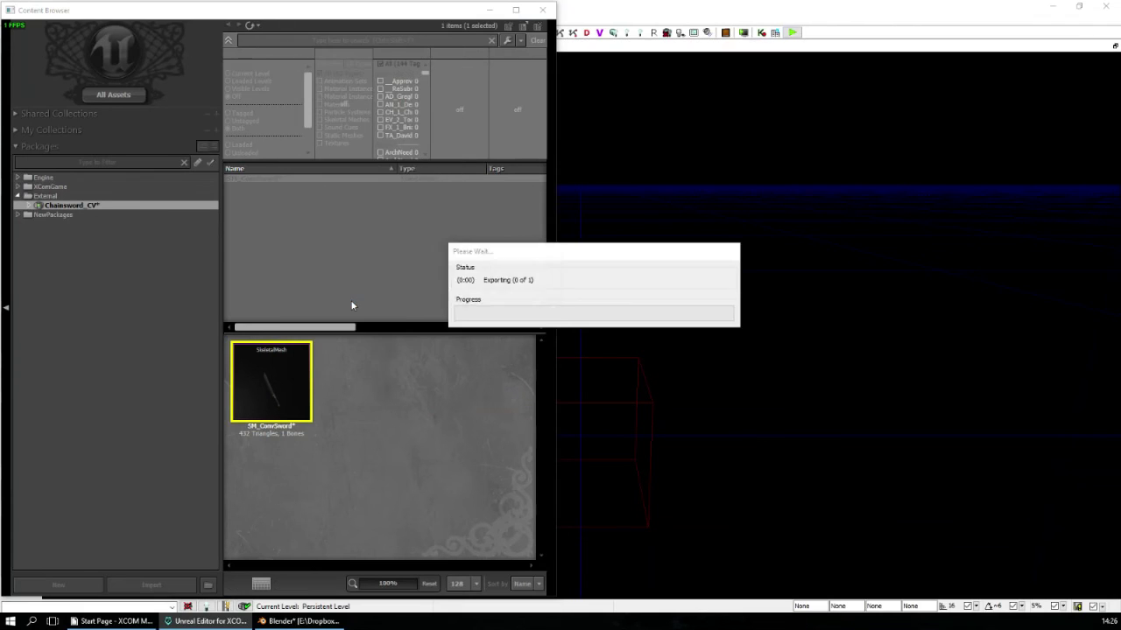
{"action": "left_click", "coordinate": [519, 321]}
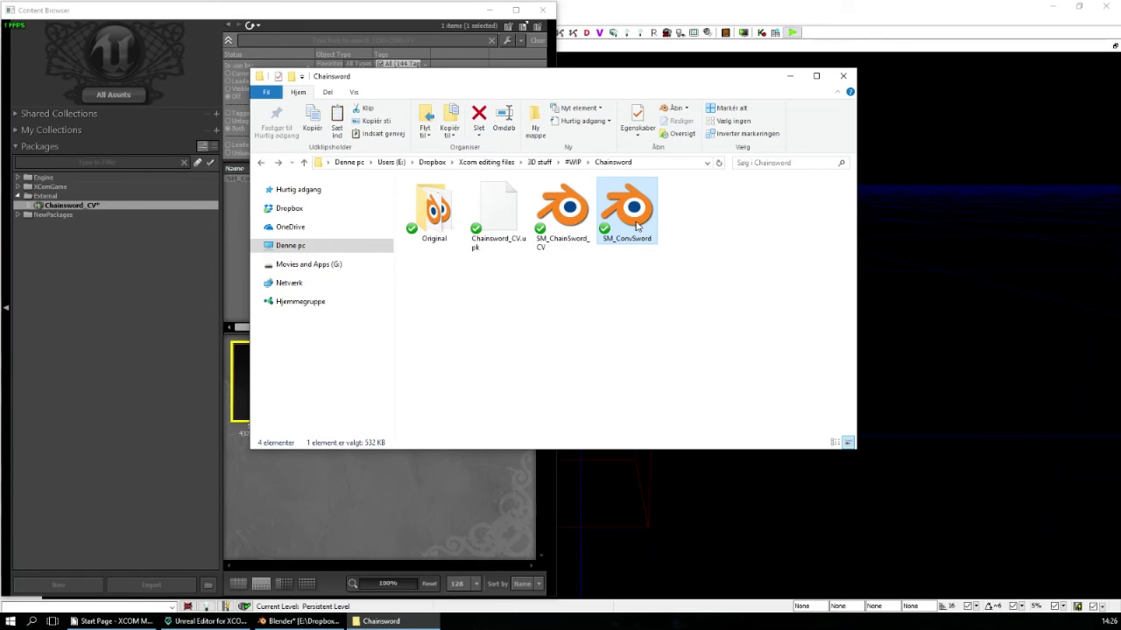
Step: Open SM_ConvSword.FBX from the Chainsword folder in Blender
{"action": "double_click", "coordinate": [636, 226]}
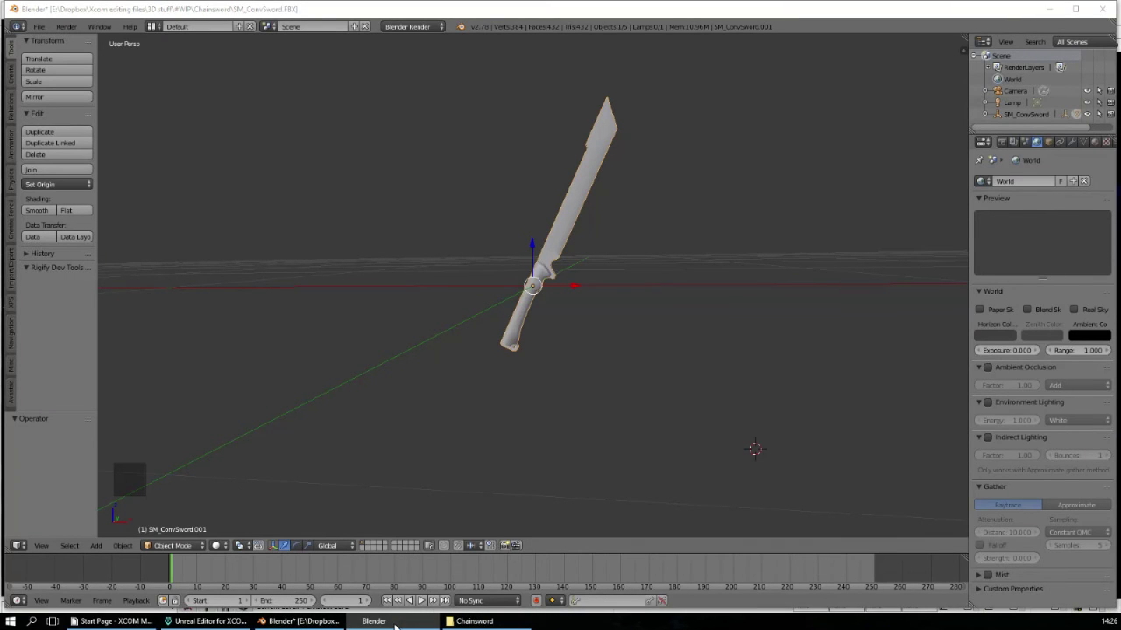
Step: Close the extra Blender window and maximise the one holding SM_ConvSword
{"action": "left_click", "coordinate": [458, 553]}
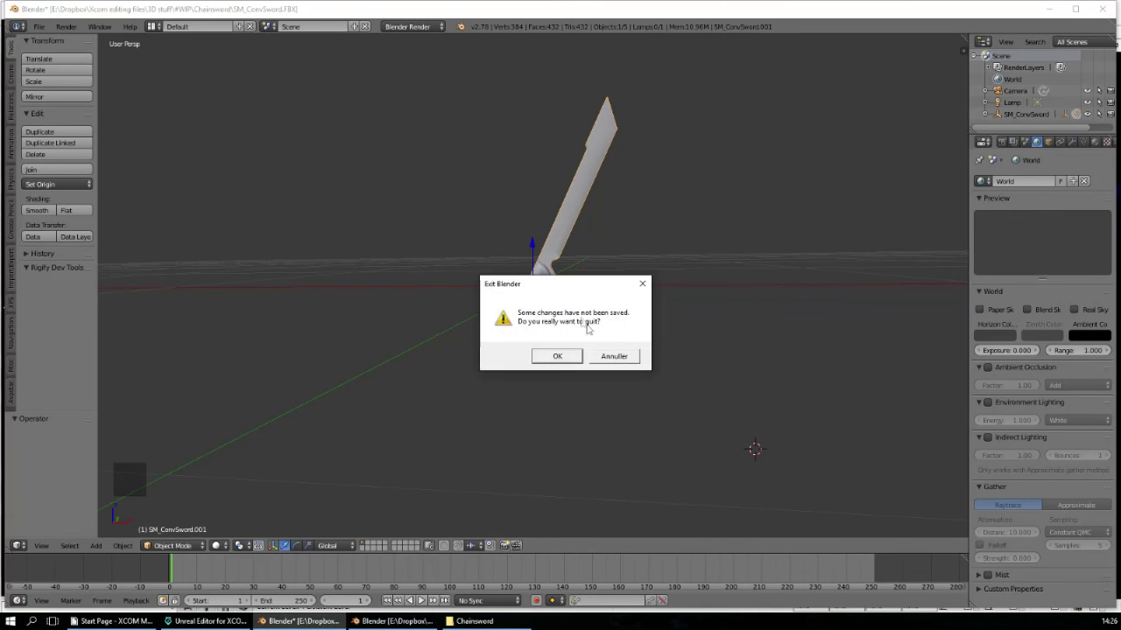
{"action": "left_click", "coordinate": [603, 358]}
{"action": "left_click", "coordinate": [386, 621]}
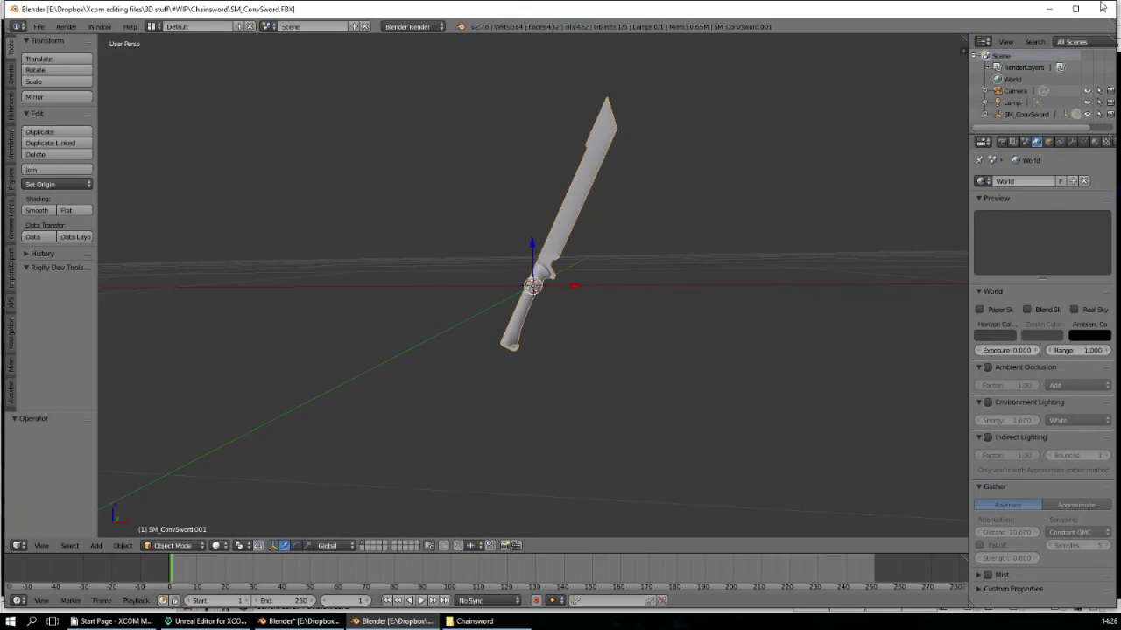
{"action": "left_click", "coordinate": [1101, 7]}
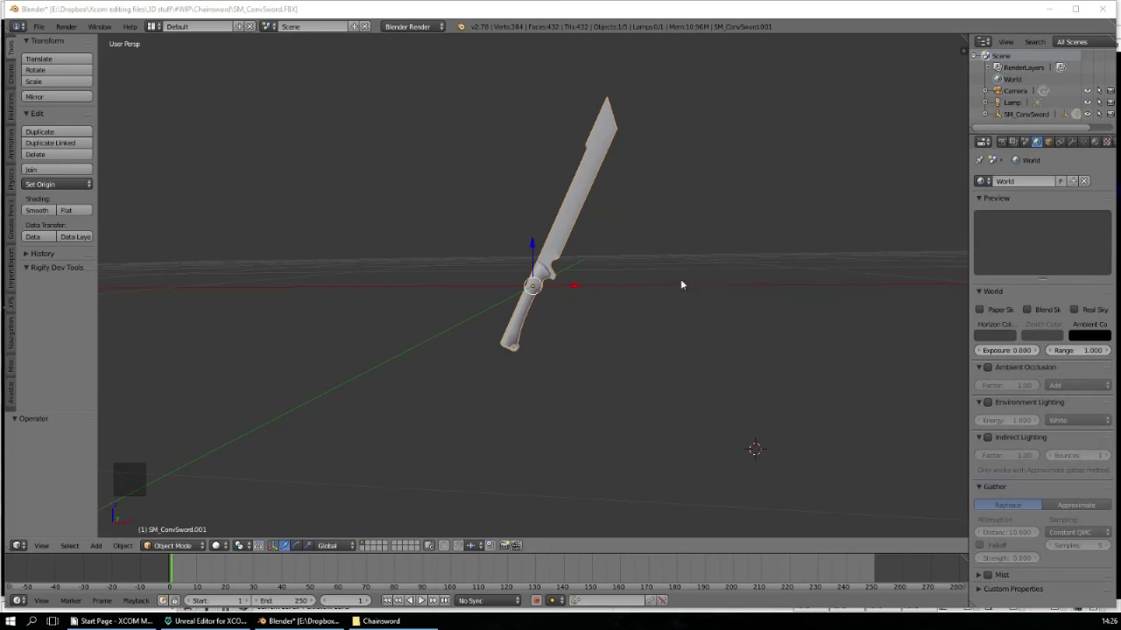
{"action": "mouse_move", "coordinate": [681, 284]}
{"action": "middle_mouse_down"}
{"action": "mouse_move", "coordinate": [432, 275]}
{"action": "mouse_move", "coordinate": [681, 292]}
{"action": "middle_mouse_up"}
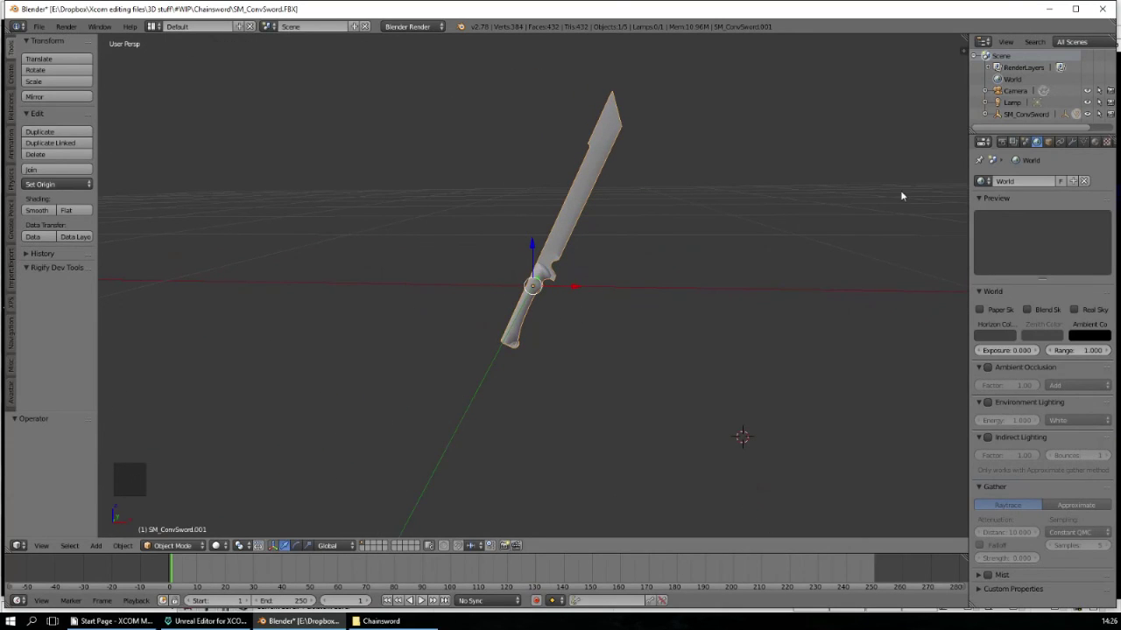
{"action": "left_click_drag", "start_coordinate": [1046, 132], "coordinate": [1044, 194]}
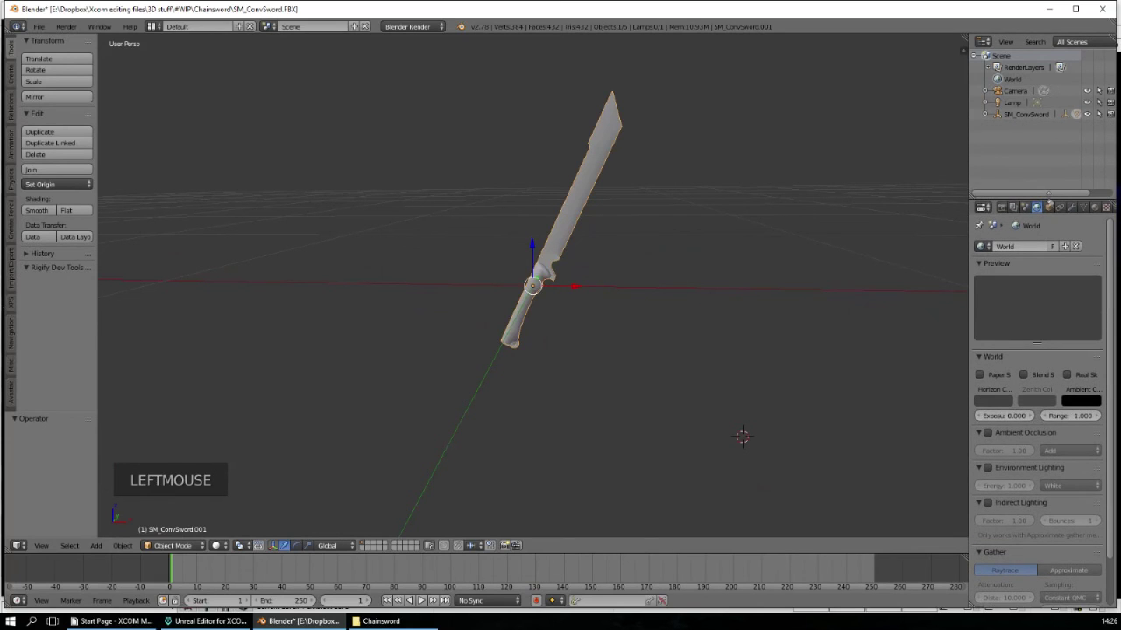
{"action": "double_click", "coordinate": [163, 10]}
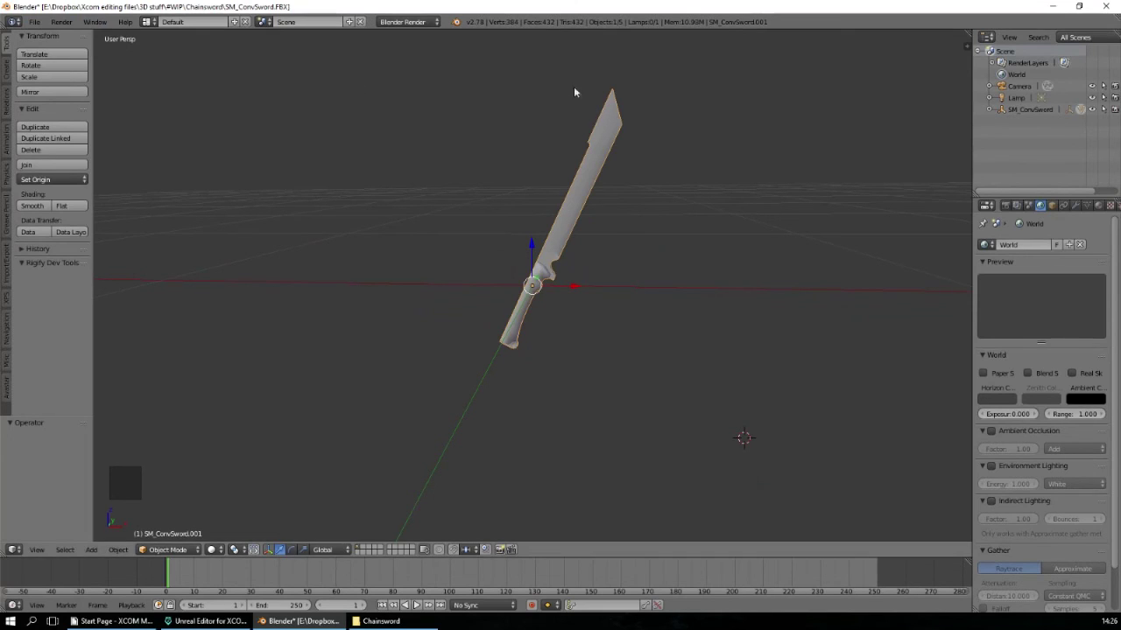
{"action": "left_click", "coordinate": [33, 21]}
Step: Import chainsword.fbx from #WIP\Chainsword\Original as an FBX file
{"action": "left_click", "coordinate": [34, 21]}
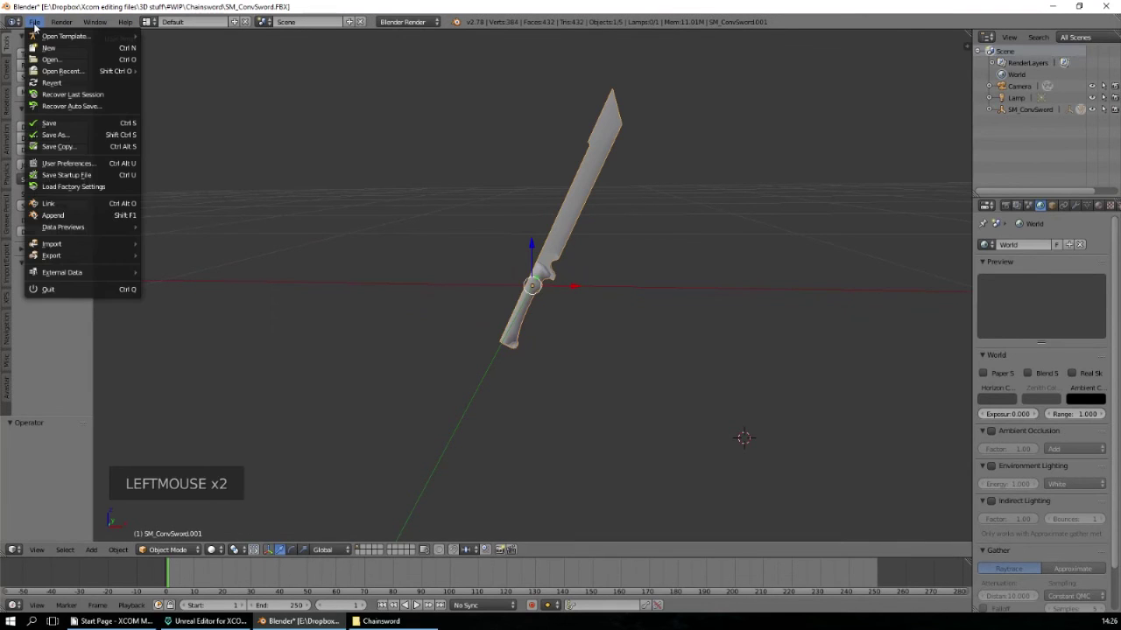
{"action": "mouse_move", "coordinate": [86, 243]}
{"action": "left_click", "coordinate": [174, 278]}
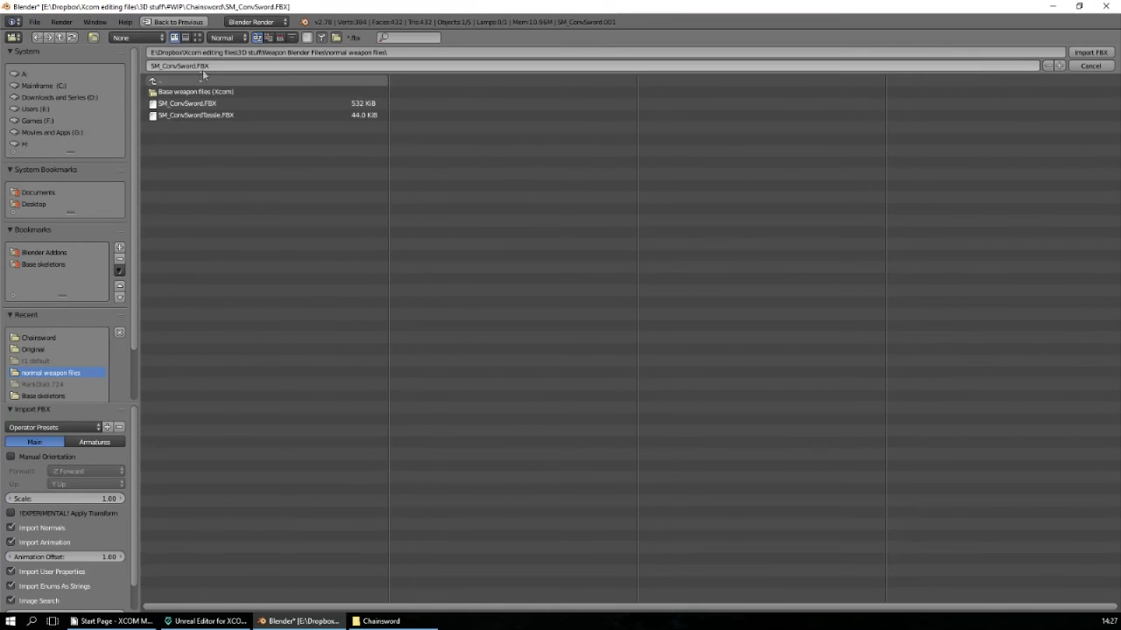
{"action": "left_click", "coordinate": [199, 79]}
{"action": "left_click", "coordinate": [202, 79]}
{"action": "left_click", "coordinate": [195, 103]}
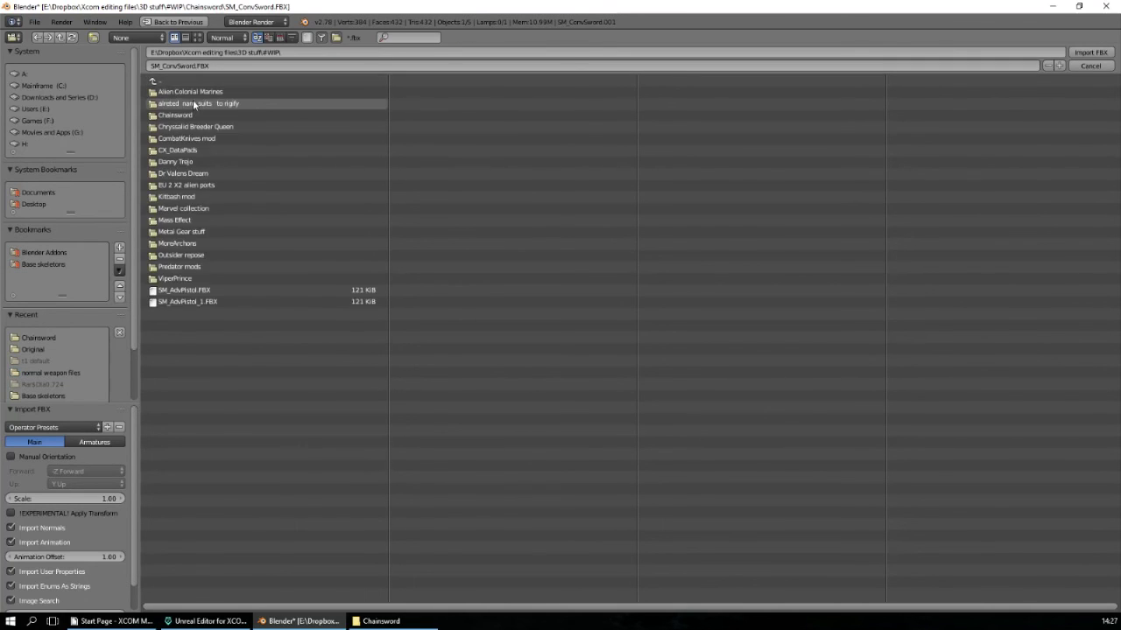
{"action": "left_click", "coordinate": [203, 115]}
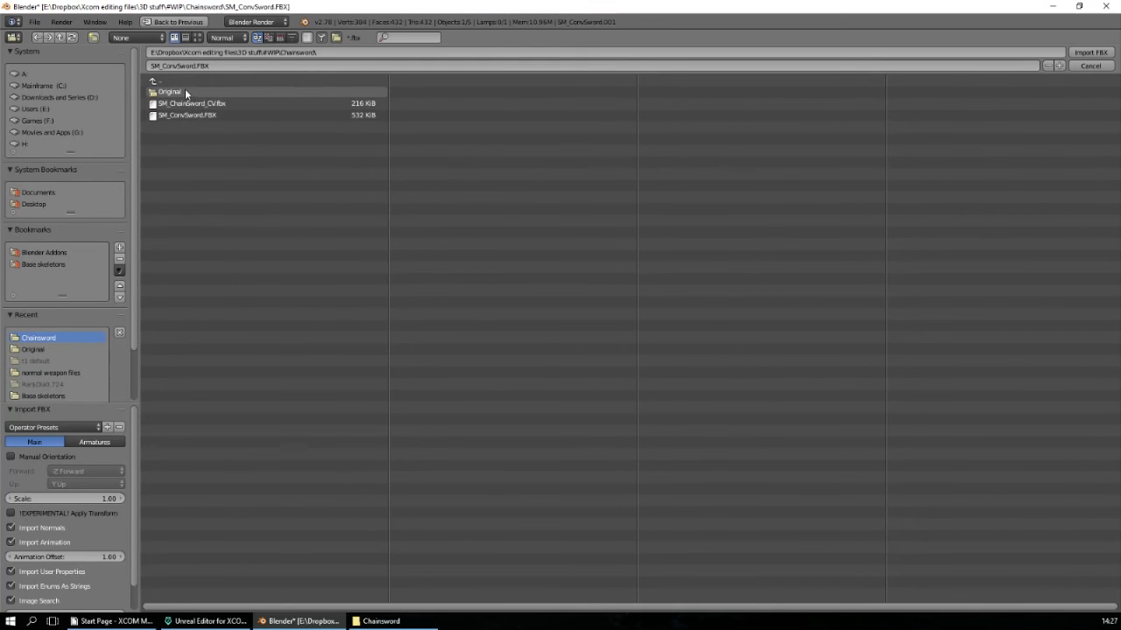
{"action": "left_click", "coordinate": [185, 90]}
{"action": "left_click", "coordinate": [210, 92]}
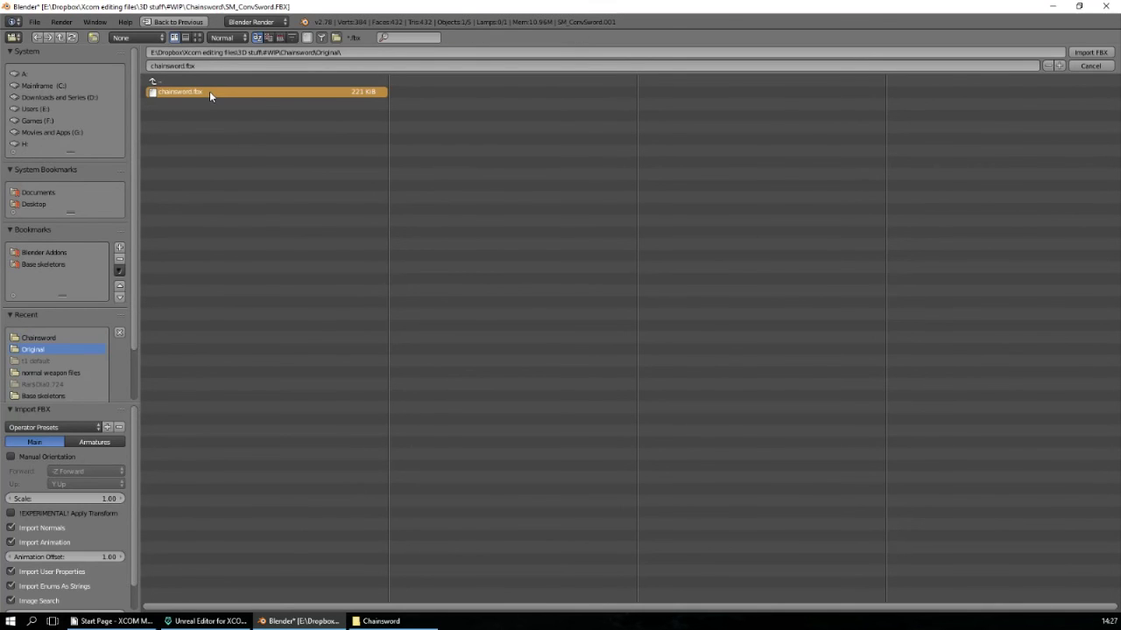
{"action": "double_click", "coordinate": [209, 91]}
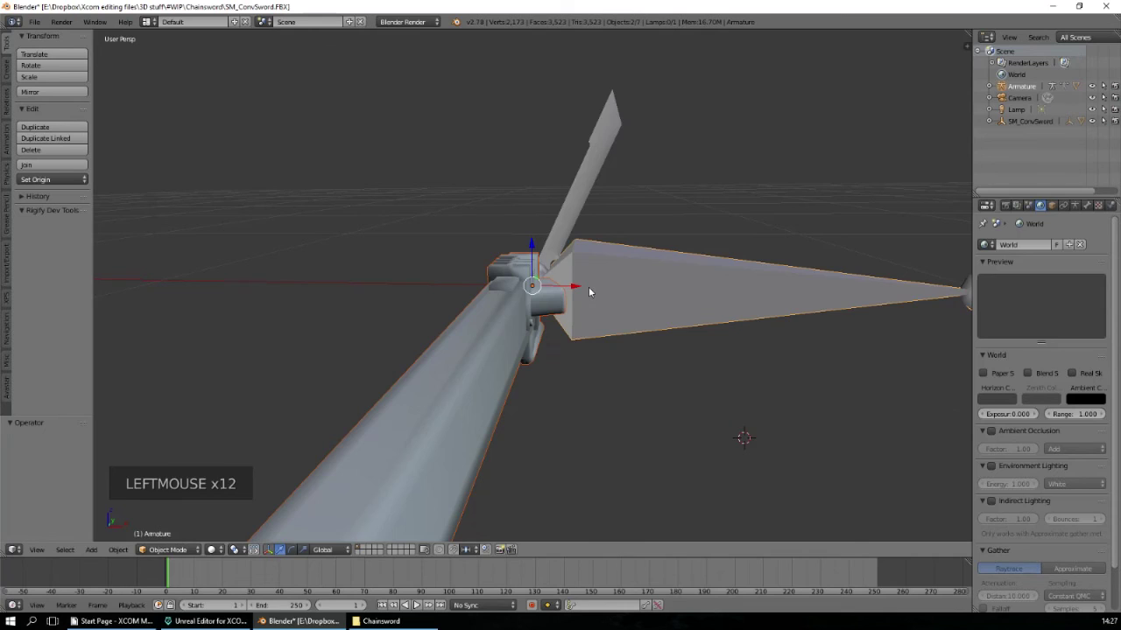
Step: Unparent the chainsword mesh from the armature, keeping its transformation
{"action": "scroll", "coordinate": [589, 292], "scroll_direction": "down", "scroll_amount": 4}
{"action": "middle_click_drag", "start_coordinate": [589, 291], "coordinate": [447, 295]}
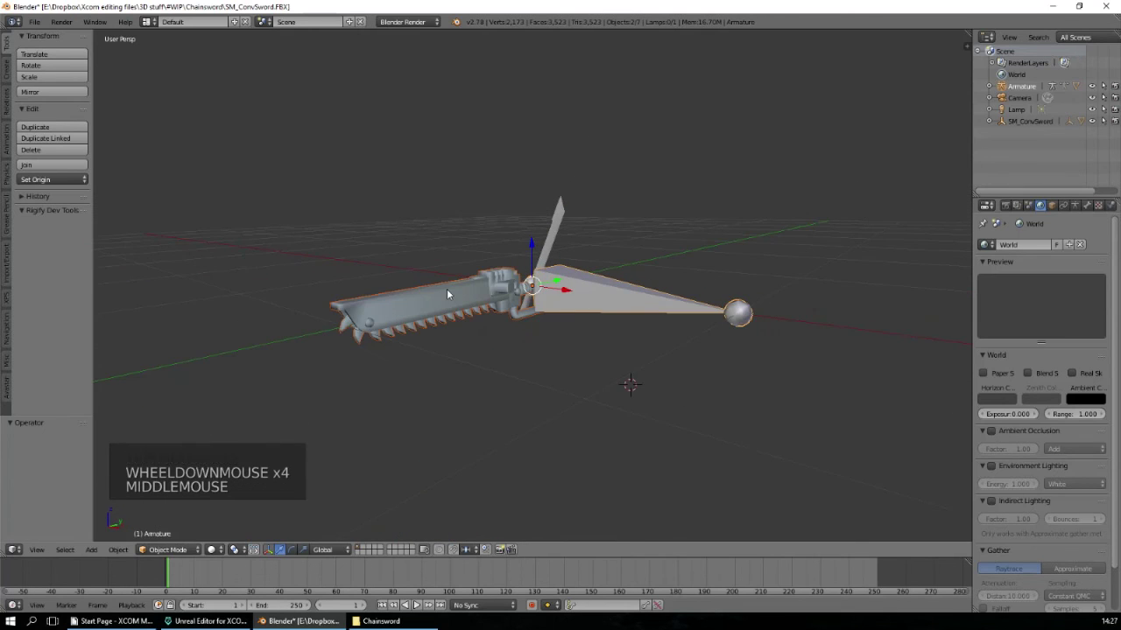
{"action": "right_click", "coordinate": [579, 301]}
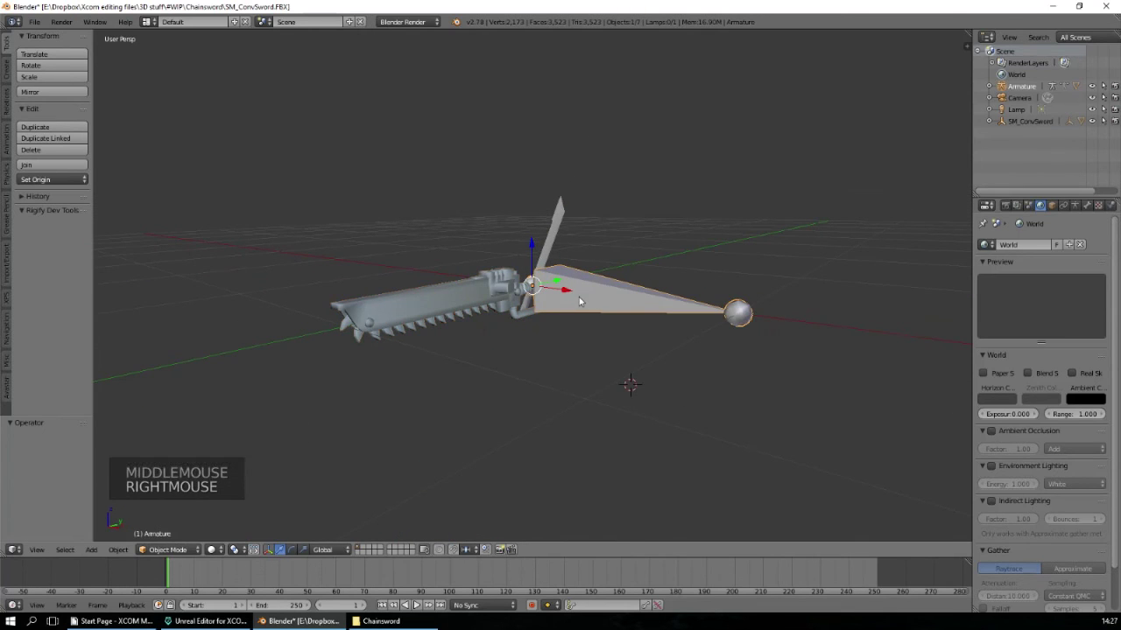
{"action": "right_click", "coordinate": [445, 306]}
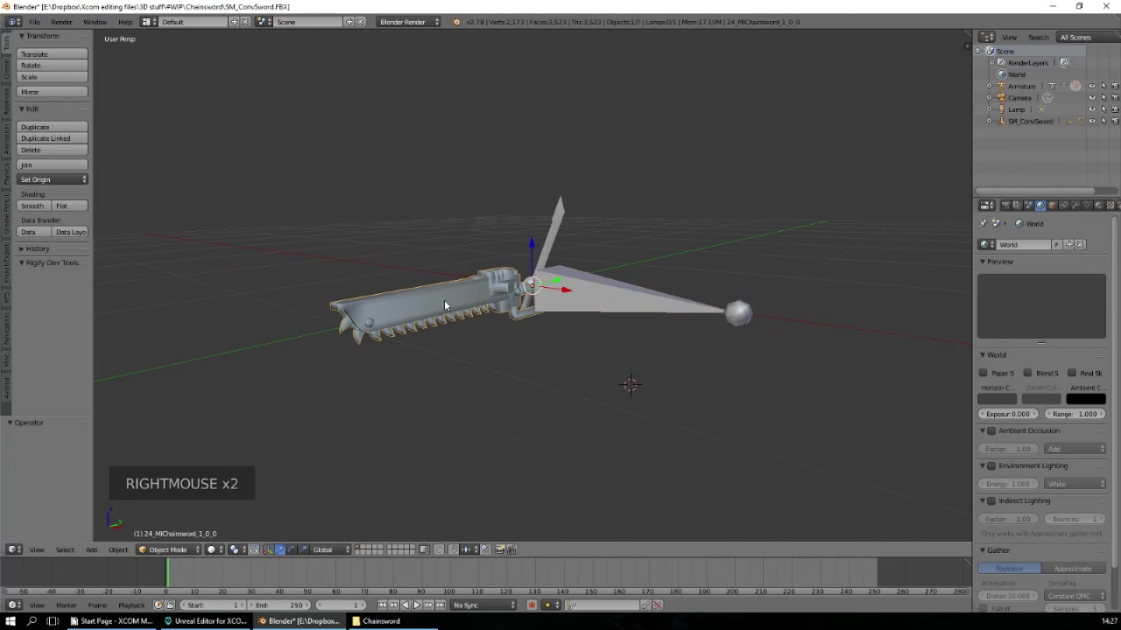
{"action": "key", "text": "alt+p"}
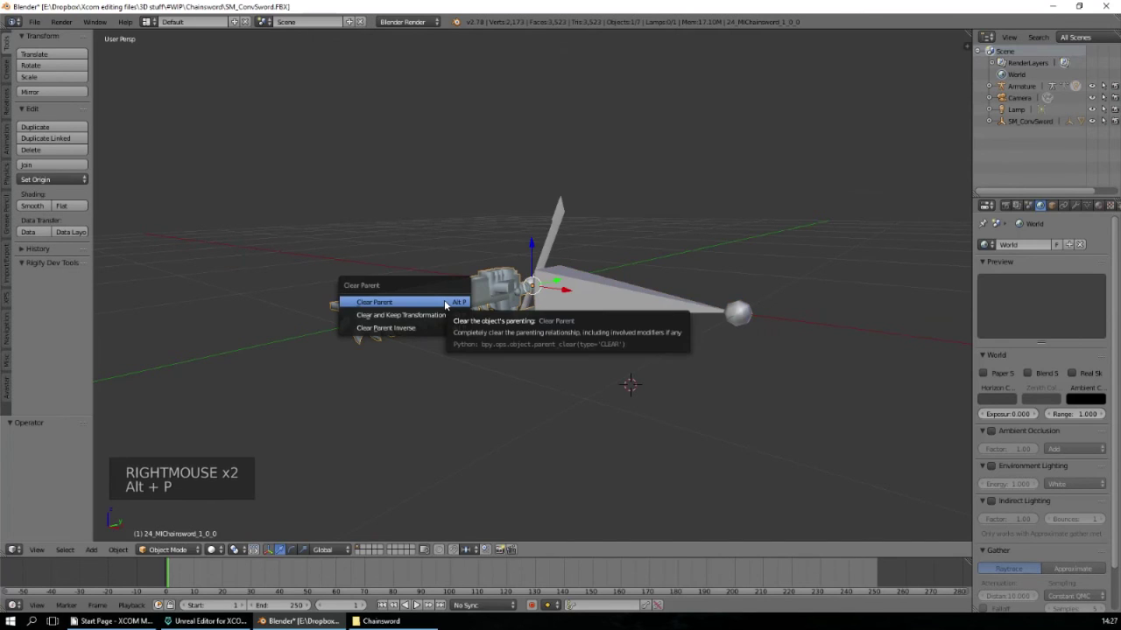
{"action": "left_click", "coordinate": [432, 317]}
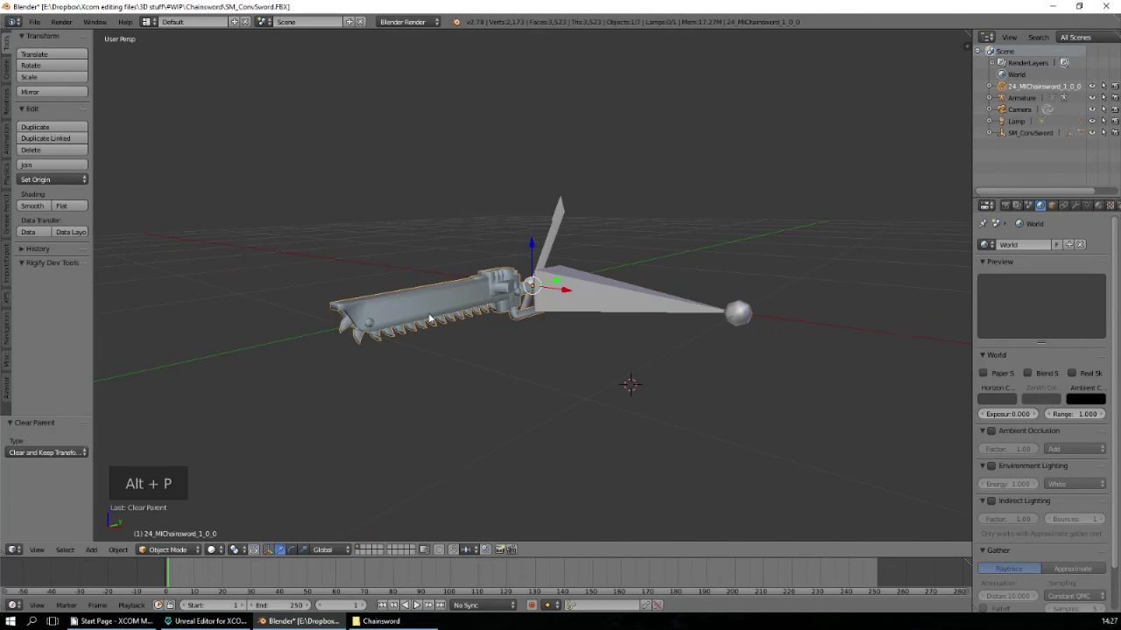
Step: Delete the Armature from the scene and reselect the chainsword mesh
{"action": "right_click", "coordinate": [639, 307]}
{"action": "right_click", "coordinate": [1020, 109]}
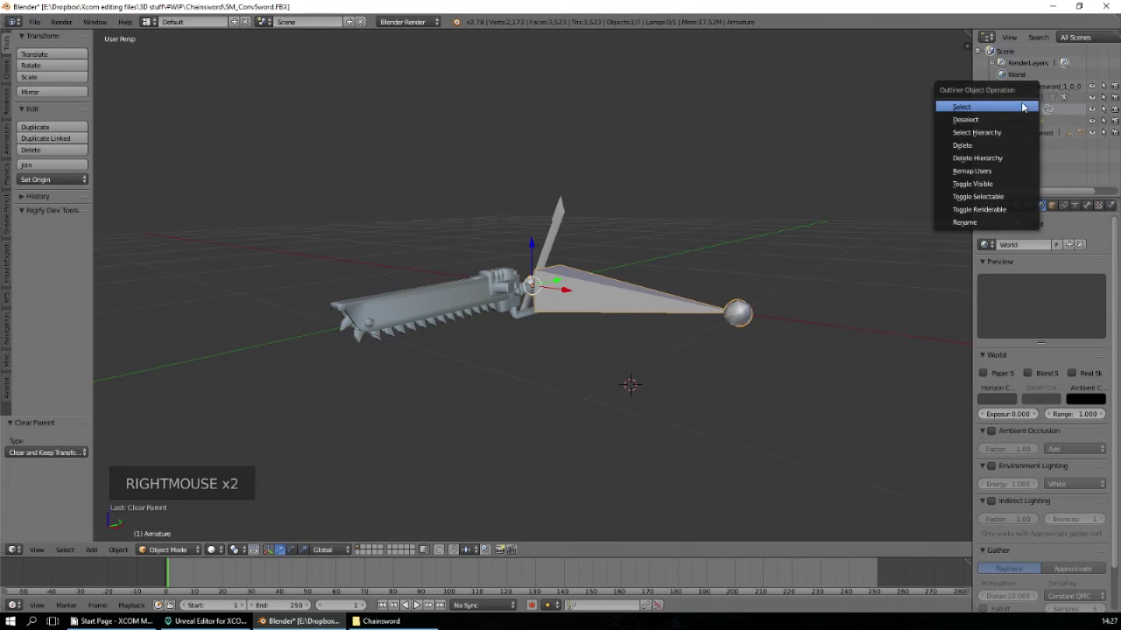
{"action": "right_click", "coordinate": [1020, 99]}
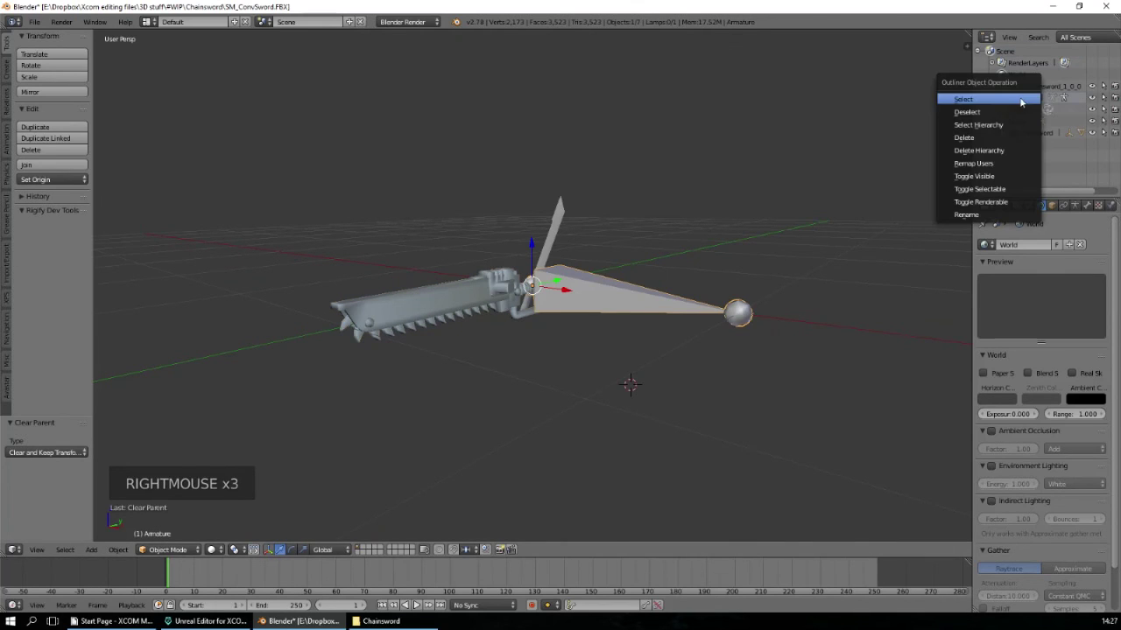
{"action": "left_click", "coordinate": [977, 139]}
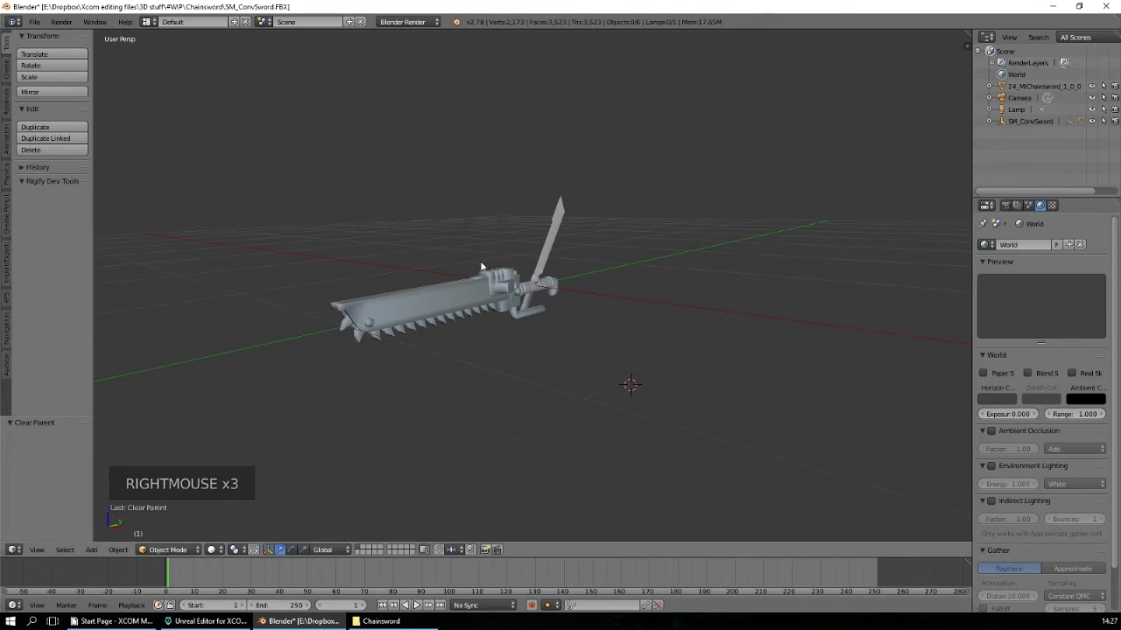
{"action": "right_click", "coordinate": [511, 295]}
{"action": "middle_click_drag", "start_coordinate": [663, 322], "coordinate": [472, 325]}
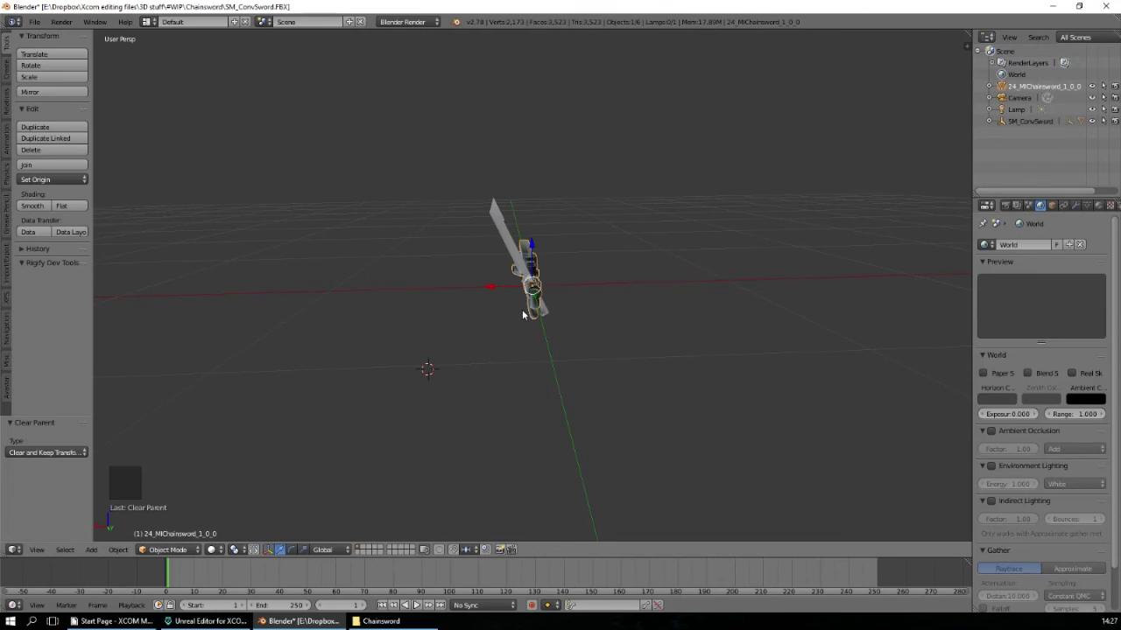
Step: Rotate the chainsword 90° around Z
{"action": "scroll", "coordinate": [666, 276], "scroll_direction": "up", "scroll_amount": 4}
{"action": "scroll", "coordinate": [663, 279], "scroll_direction": "down", "scroll_amount": 3}
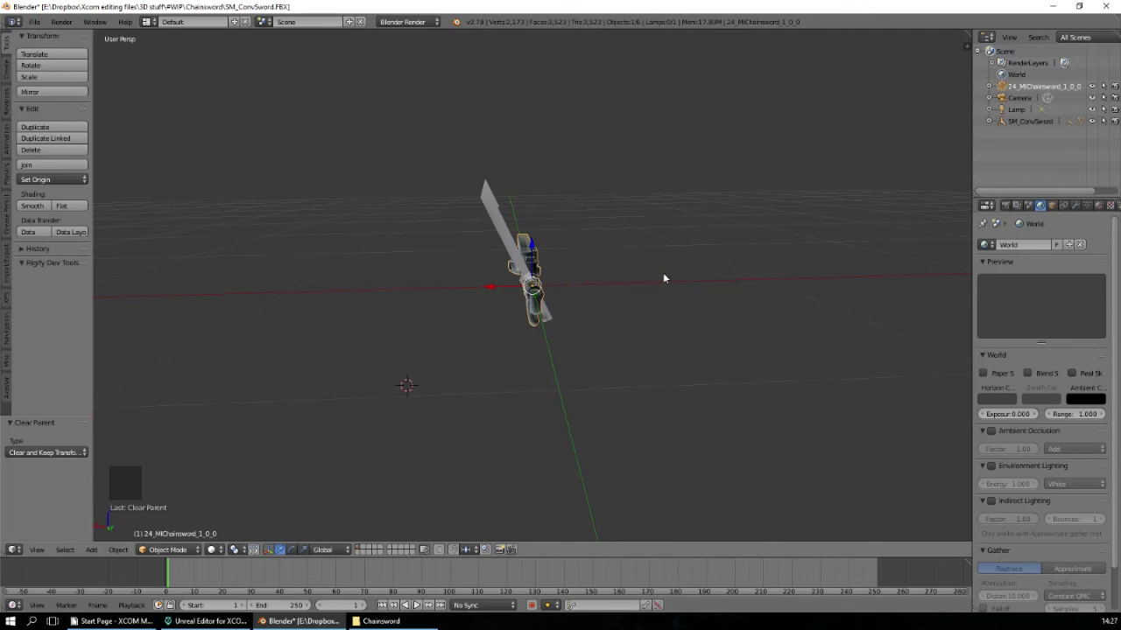
{"action": "key", "text": "r"}
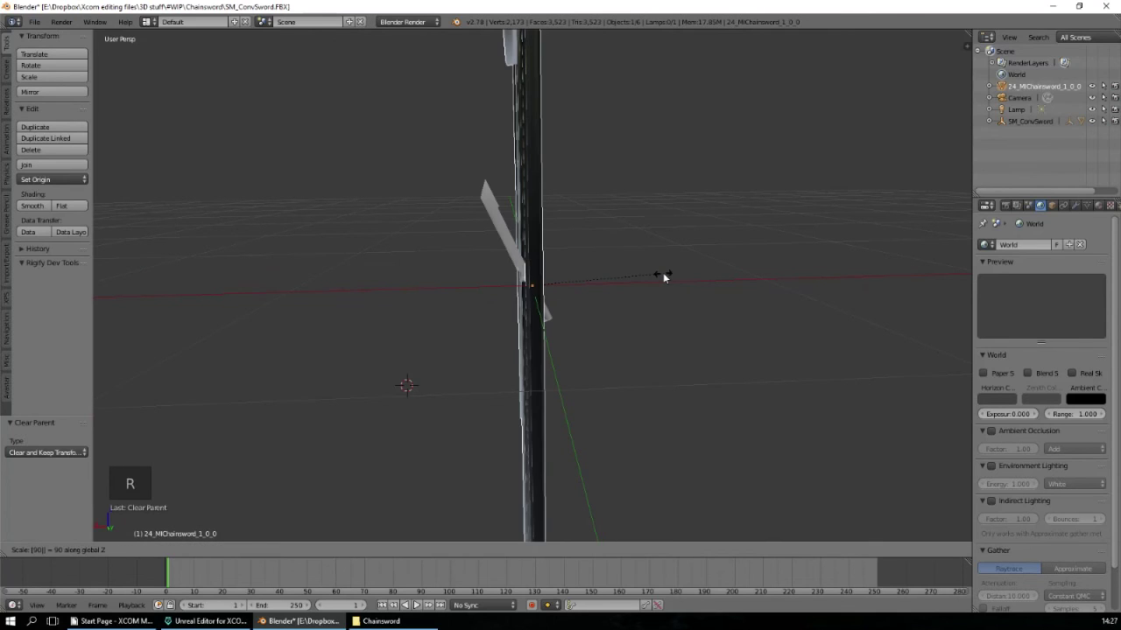
{"action": "right_click", "coordinate": [662, 277]}
{"action": "type", "text": "r"}
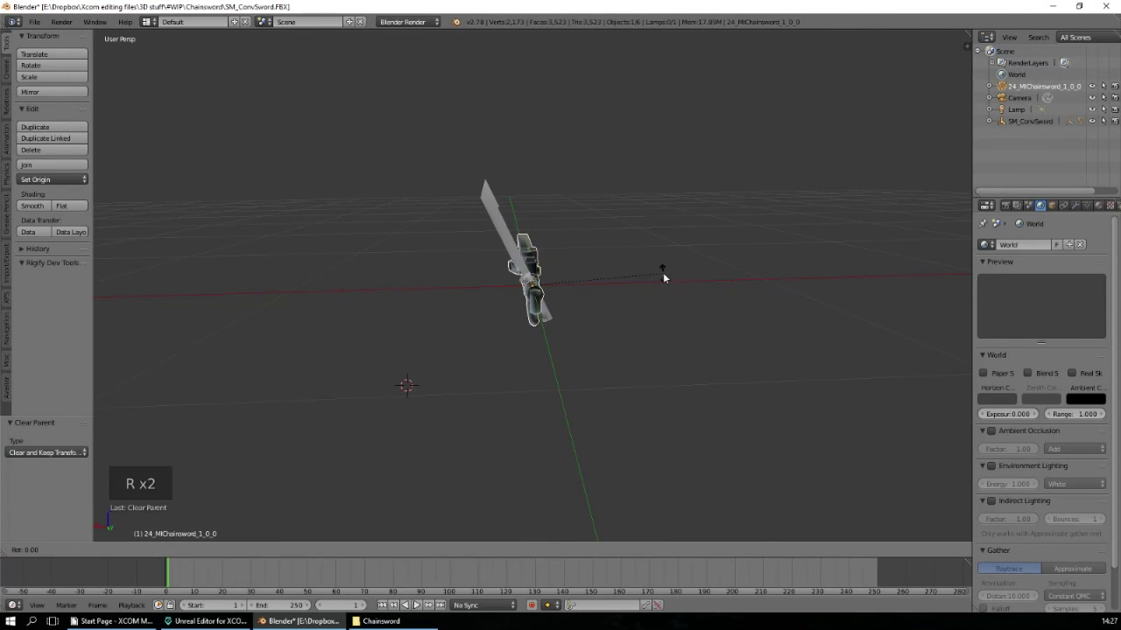
{"action": "type", "text": "x90"}
{"action": "right_click", "coordinate": [663, 277]}
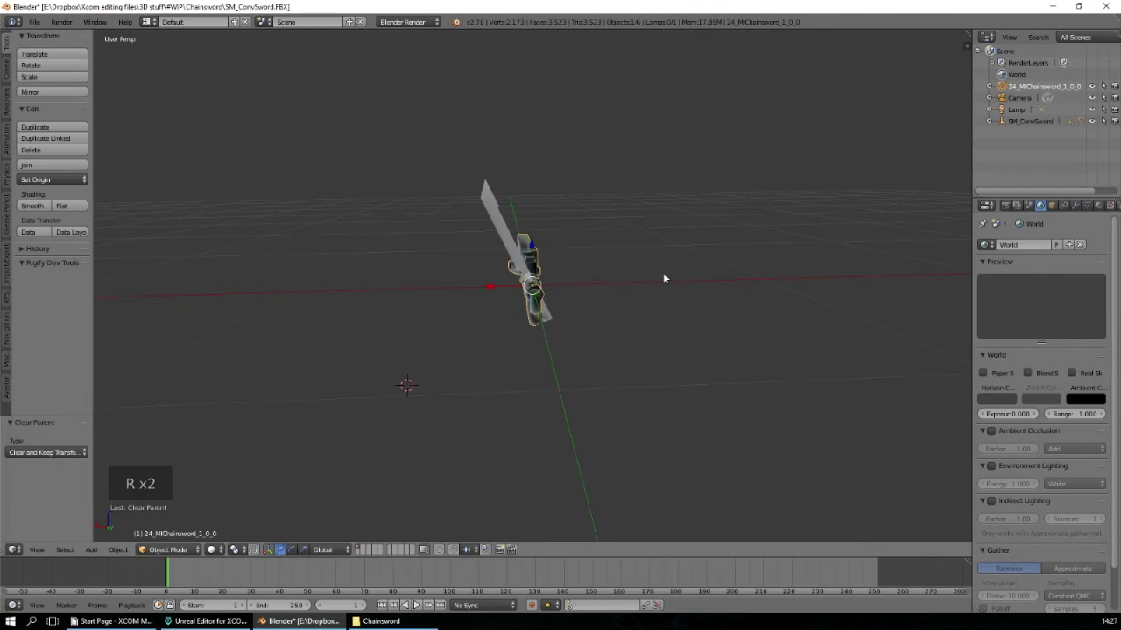
{"action": "key", "text": "r"}
{"action": "key", "text": "super"}
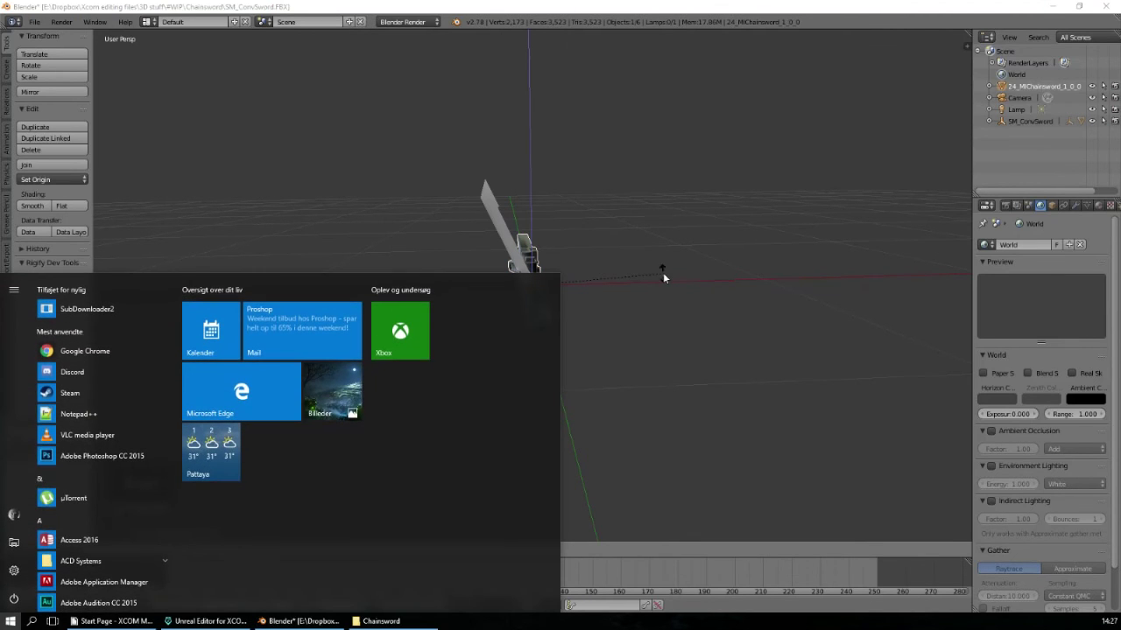
{"action": "left_click", "coordinate": [663, 277]}
{"action": "type", "text": "r"}
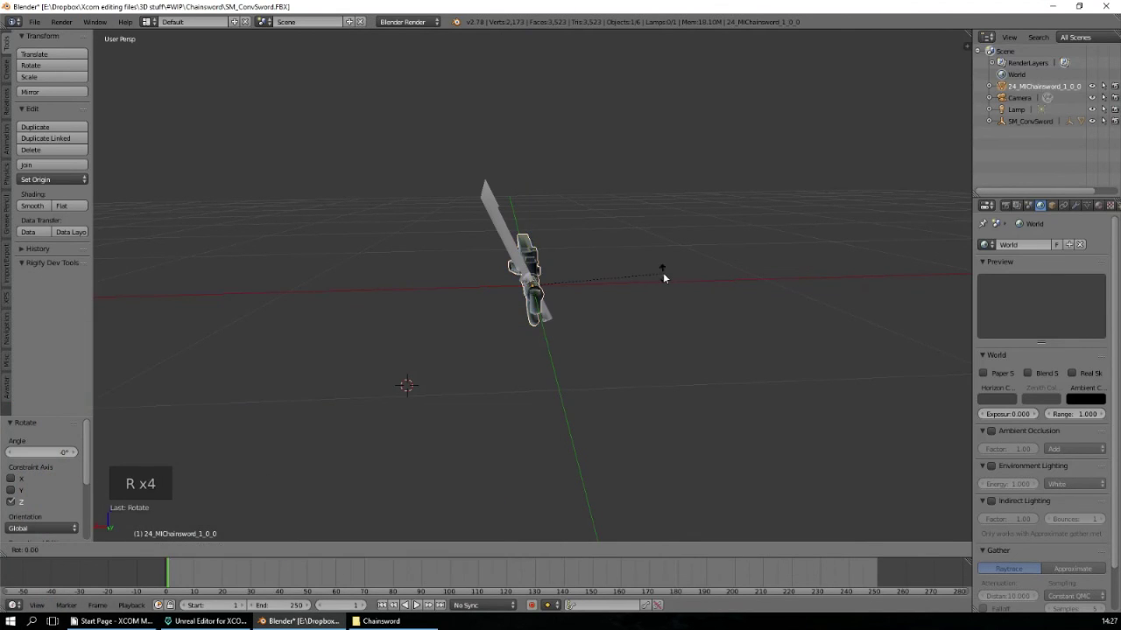
{"action": "type", "text": "z90"}
{"action": "key", "text": "Return"}
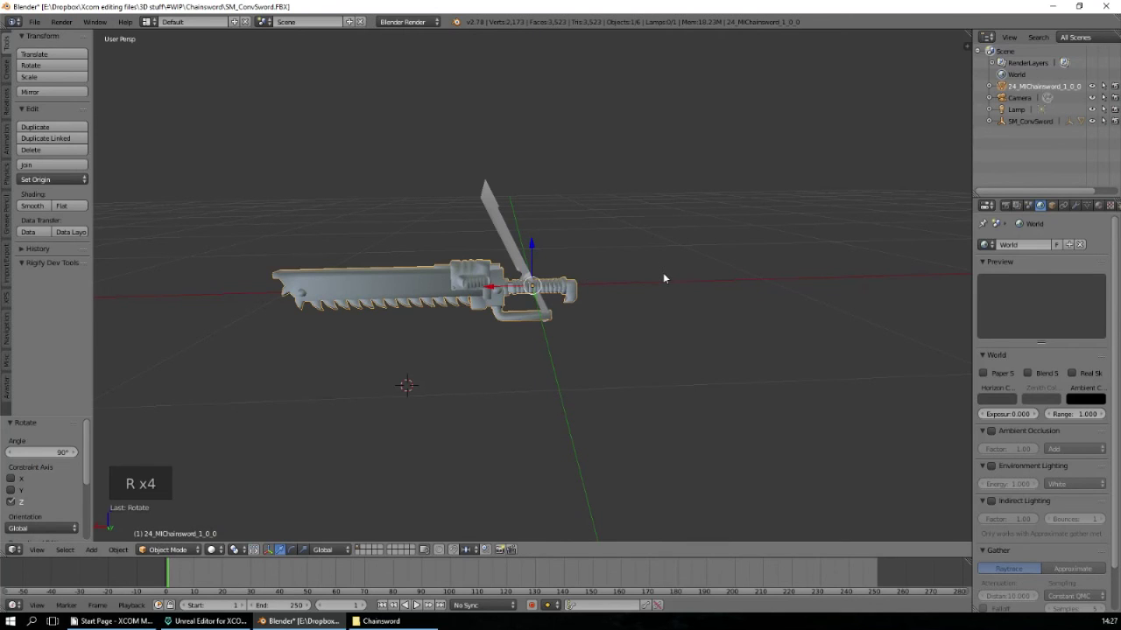
Step: Tilt the chainsword about -65° around Y and scale it to 0.508
{"action": "key", "text": "r"}
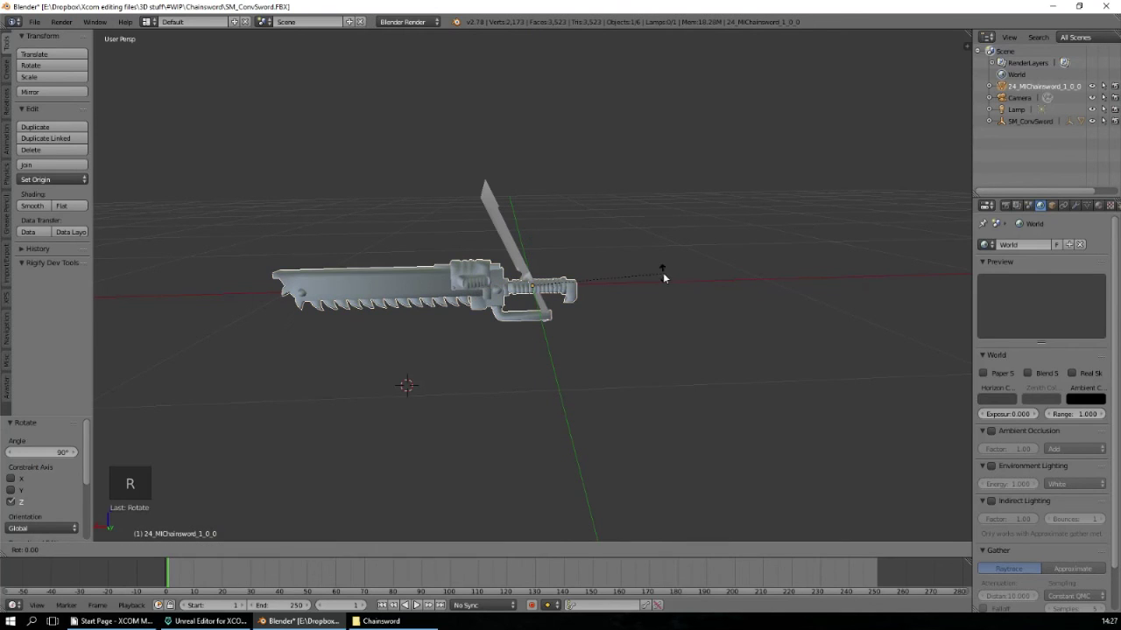
{"action": "key", "text": "y"}
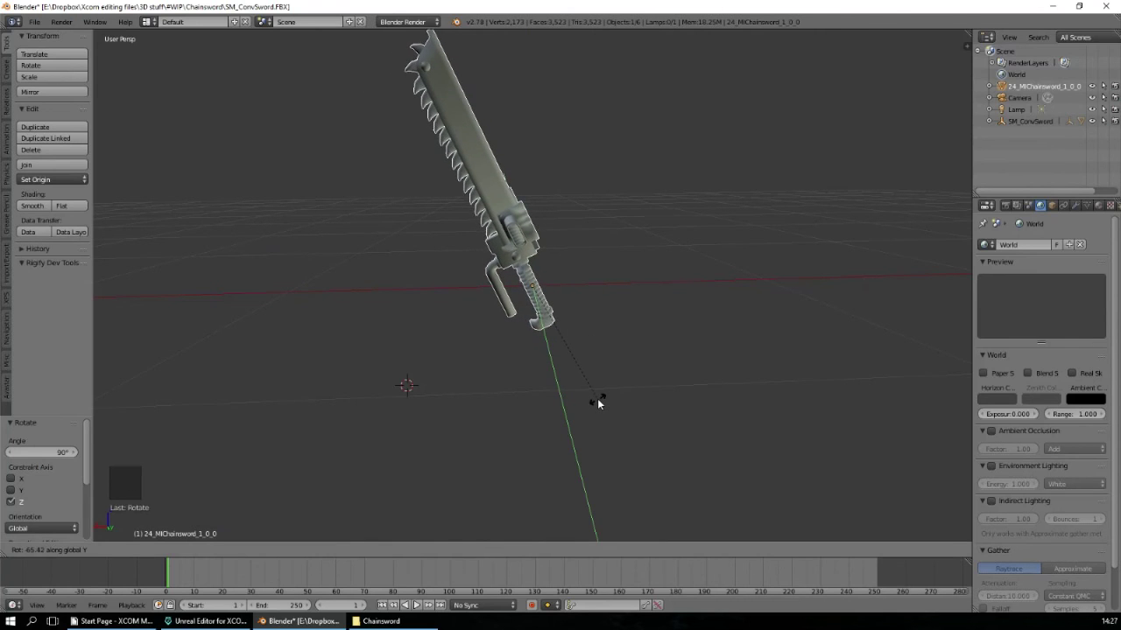
{"action": "left_click", "coordinate": [598, 401]}
{"action": "scroll", "coordinate": [646, 365], "scroll_direction": "up", "scroll_amount": 4}
{"action": "key", "text": "s"}
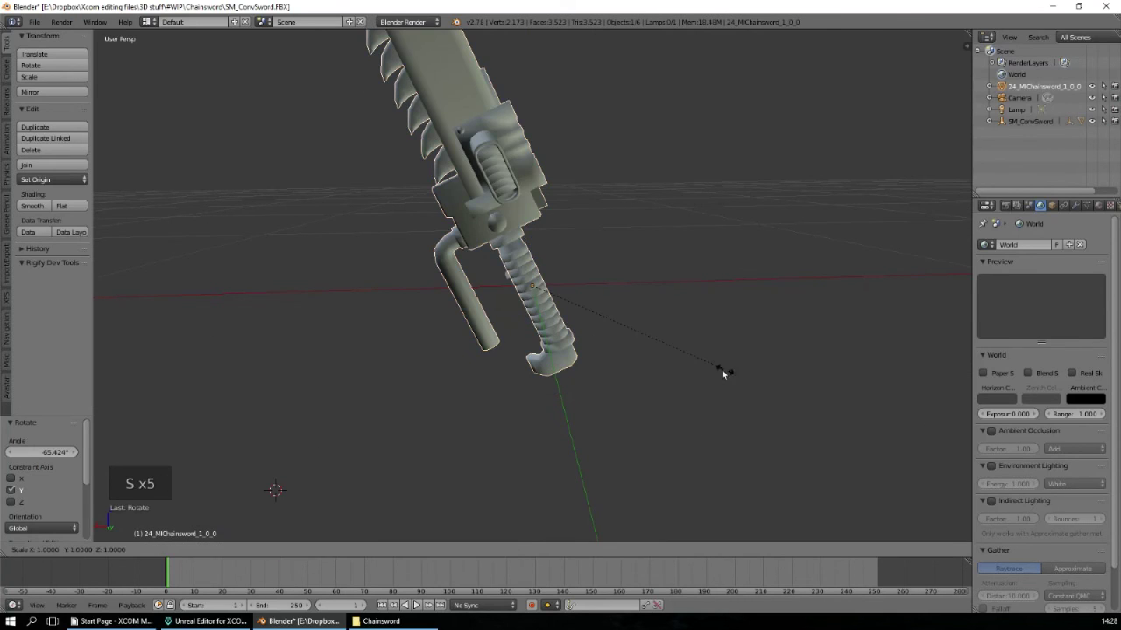
{"action": "left_click", "coordinate": [629, 338]}
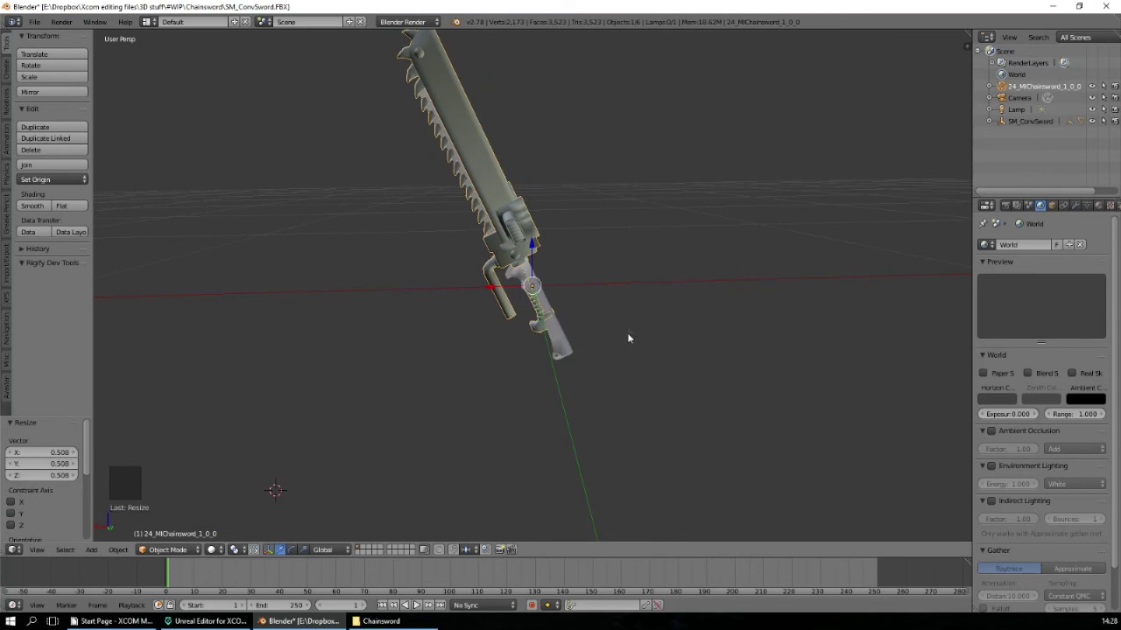
Step: Nudge the sword along Z and X and tilt it 2.284° around Y
{"action": "left_click", "coordinate": [530, 245]}
{"action": "left_click_drag", "start_coordinate": [529, 245], "coordinate": [503, 330]}
{"action": "left_click", "coordinate": [503, 329]}
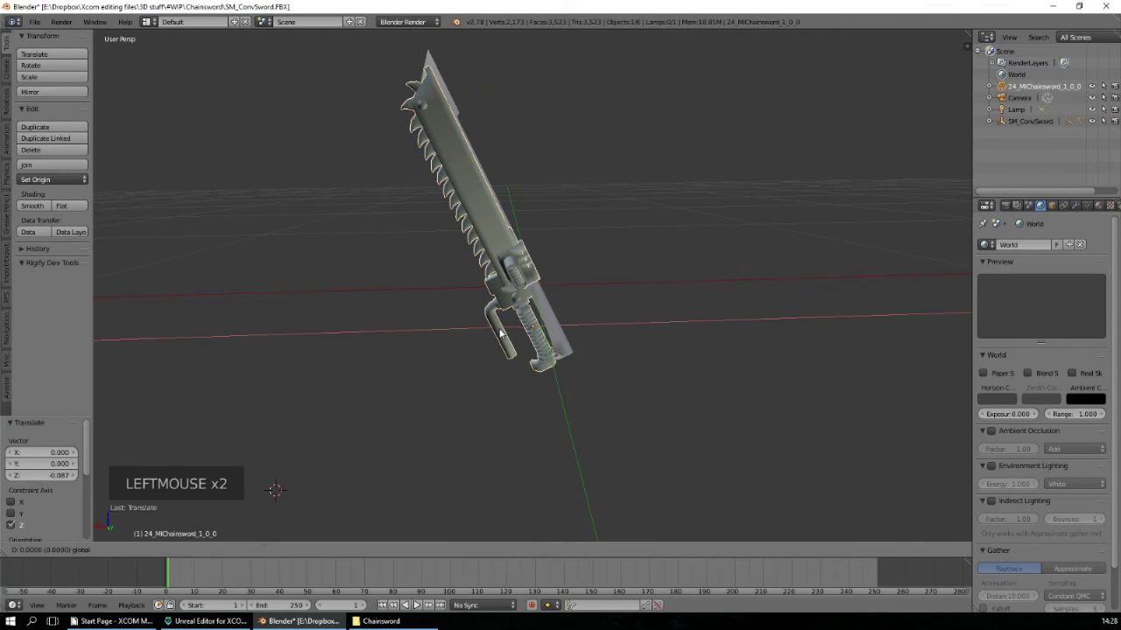
{"action": "left_click_drag", "start_coordinate": [522, 326], "coordinate": [556, 293]}
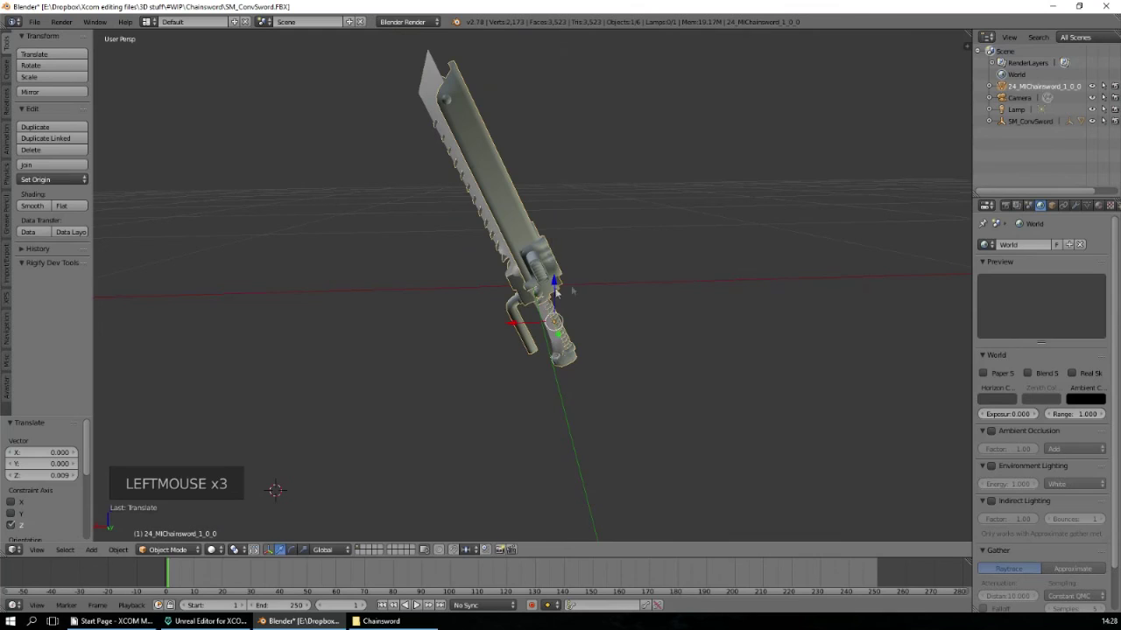
{"action": "key", "text": "r"}
{"action": "key", "text": "y"}
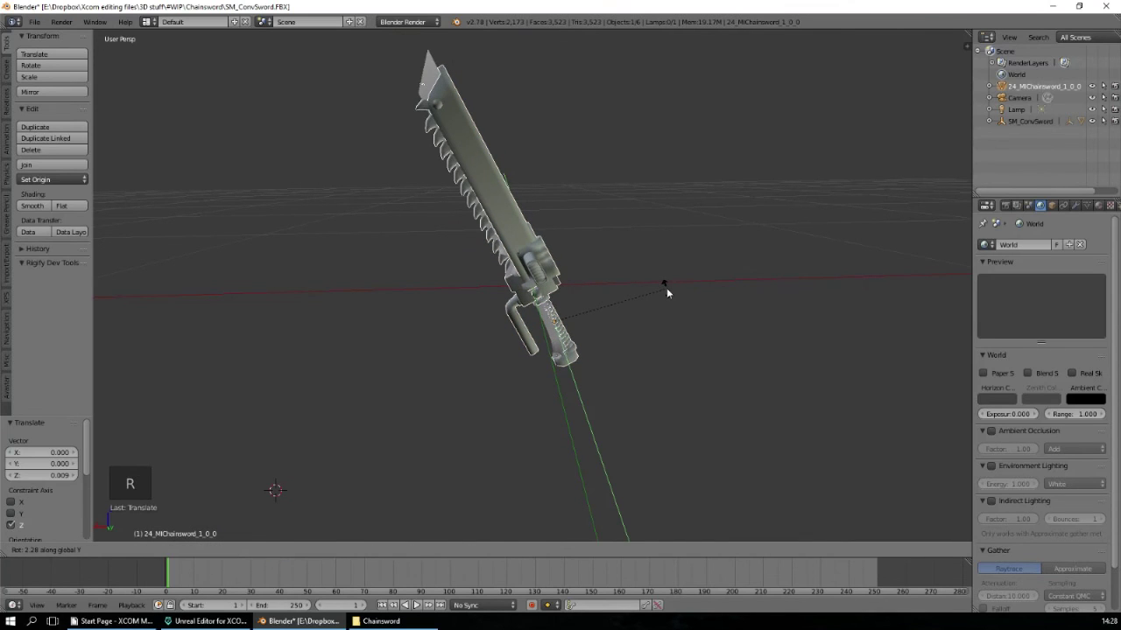
{"action": "left_click", "coordinate": [666, 287]}
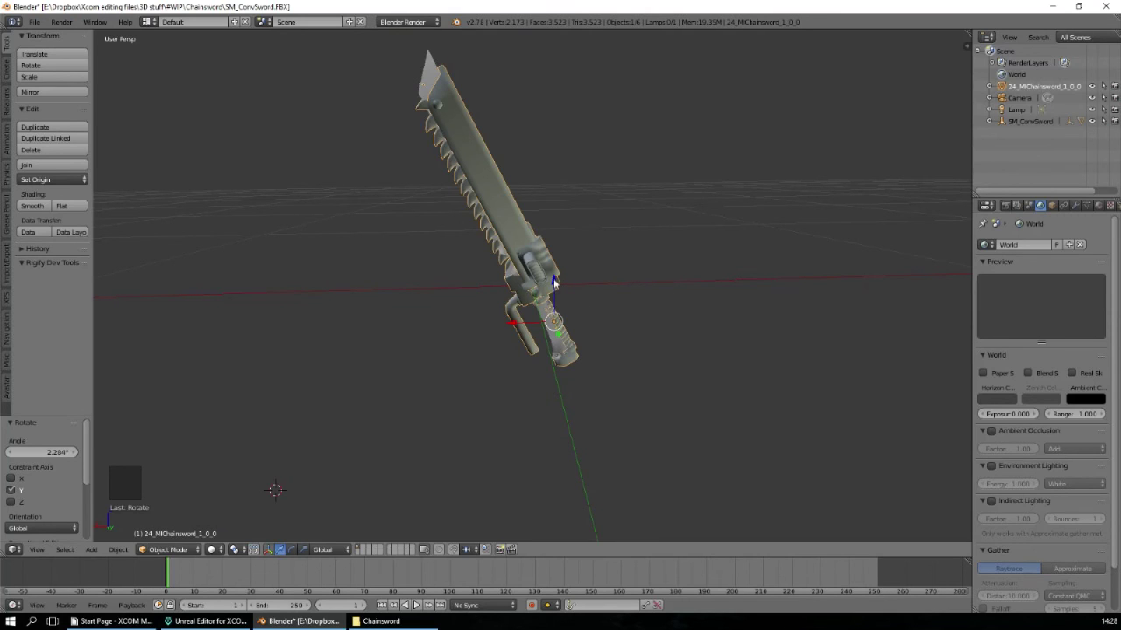
{"action": "mouse_move", "coordinate": [553, 280]}
{"action": "left_mouse_down"}
{"action": "mouse_move", "coordinate": [550, 272]}
{"action": "mouse_move", "coordinate": [547, 286]}
{"action": "left_mouse_up"}
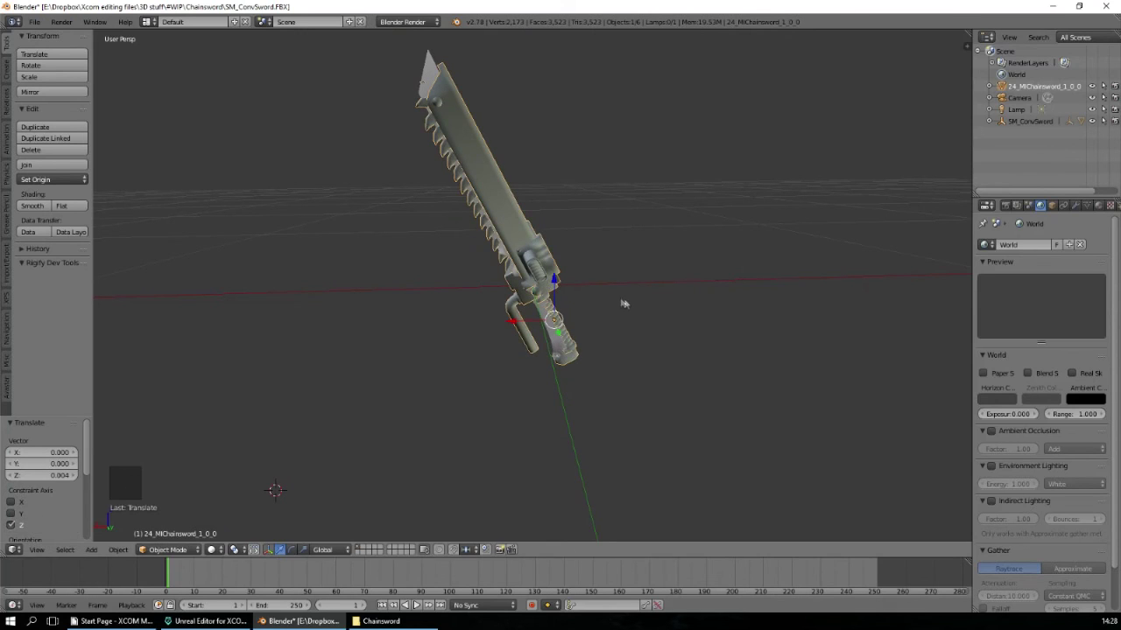
{"action": "key", "text": "s"}
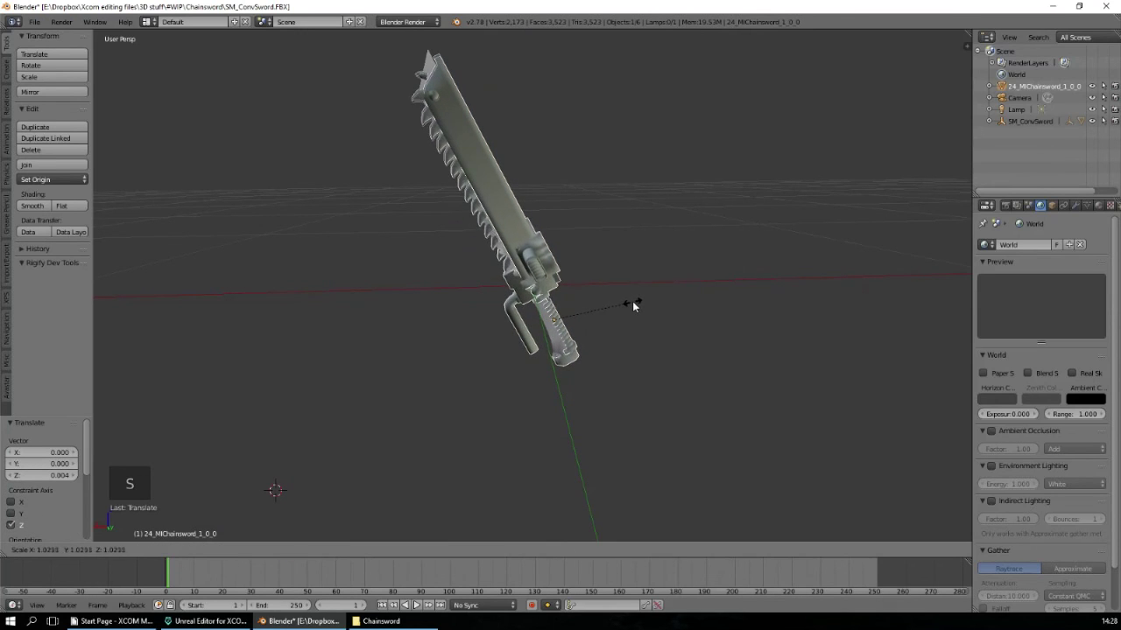
Step: Scale the sword to 1.029 and shift it slightly along Z and 0.010 along X
{"action": "left_click", "coordinate": [632, 301]}
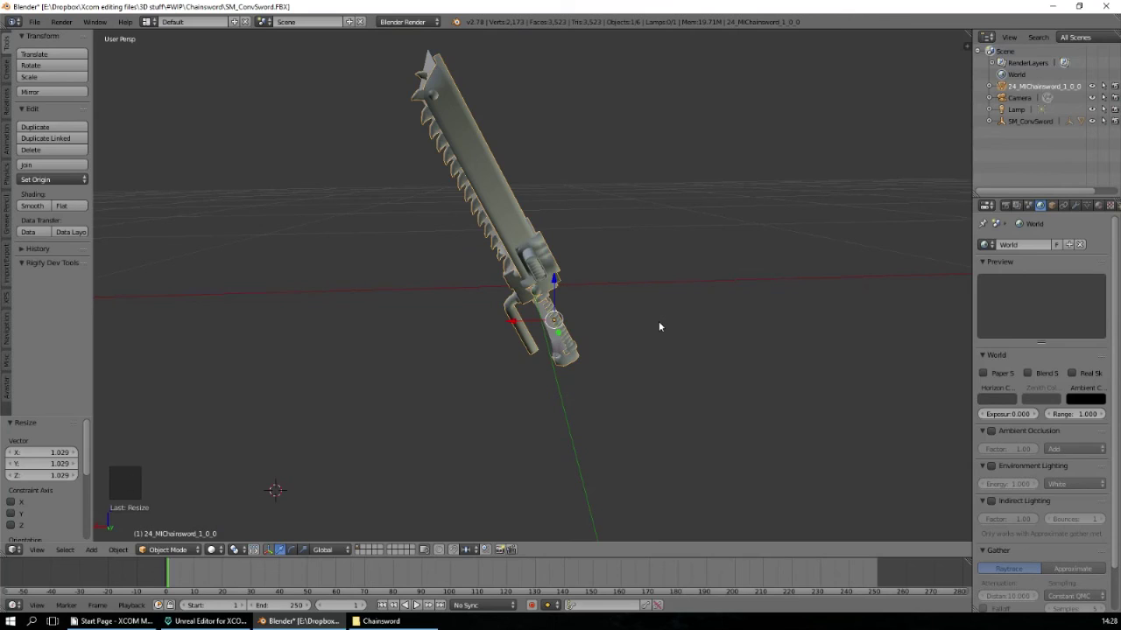
{"action": "left_click_drag", "start_coordinate": [554, 281], "coordinate": [531, 297]}
{"action": "double_click", "coordinate": [516, 315]}
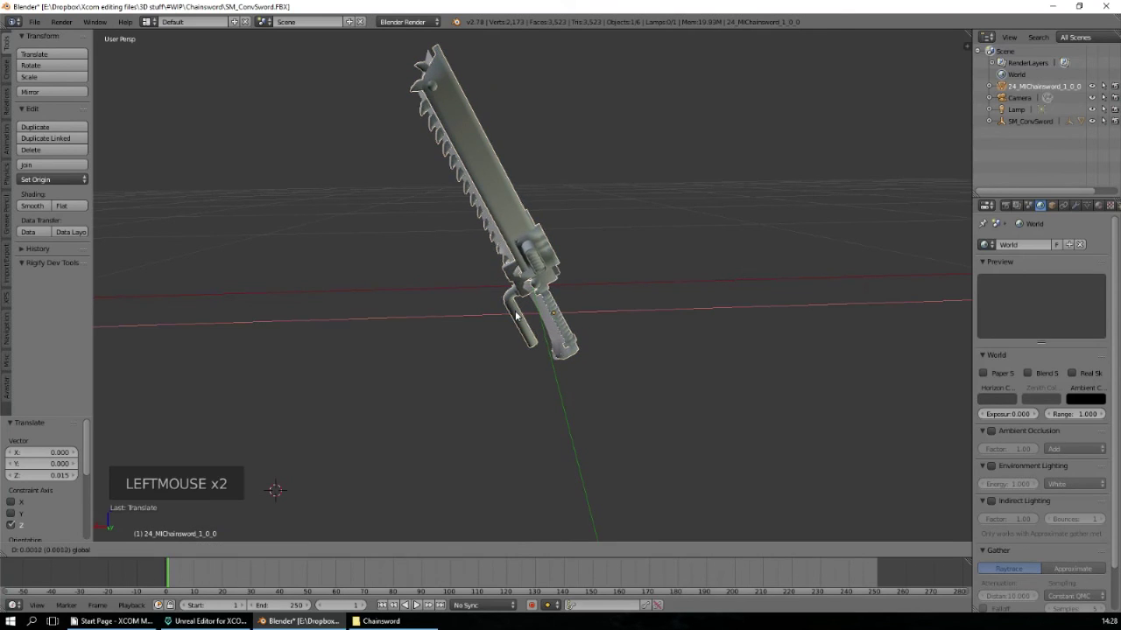
{"action": "left_click", "coordinate": [512, 317]}
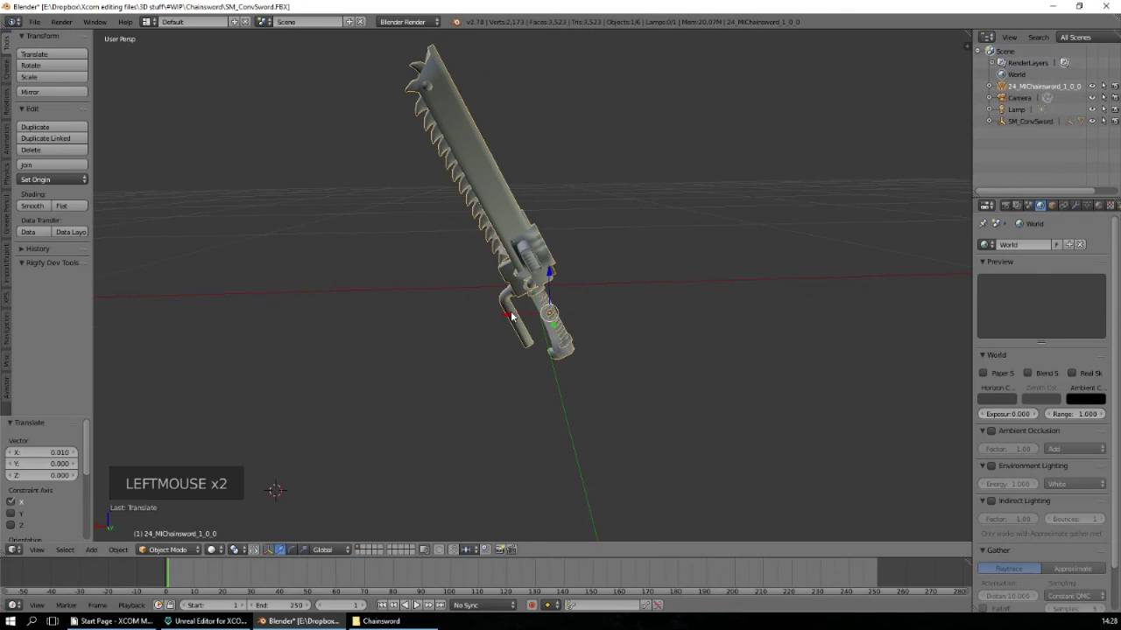
Step: Pivot on the 3D cursor and rotate the sword 0.023° around Y
{"action": "left_click", "coordinate": [541, 290]}
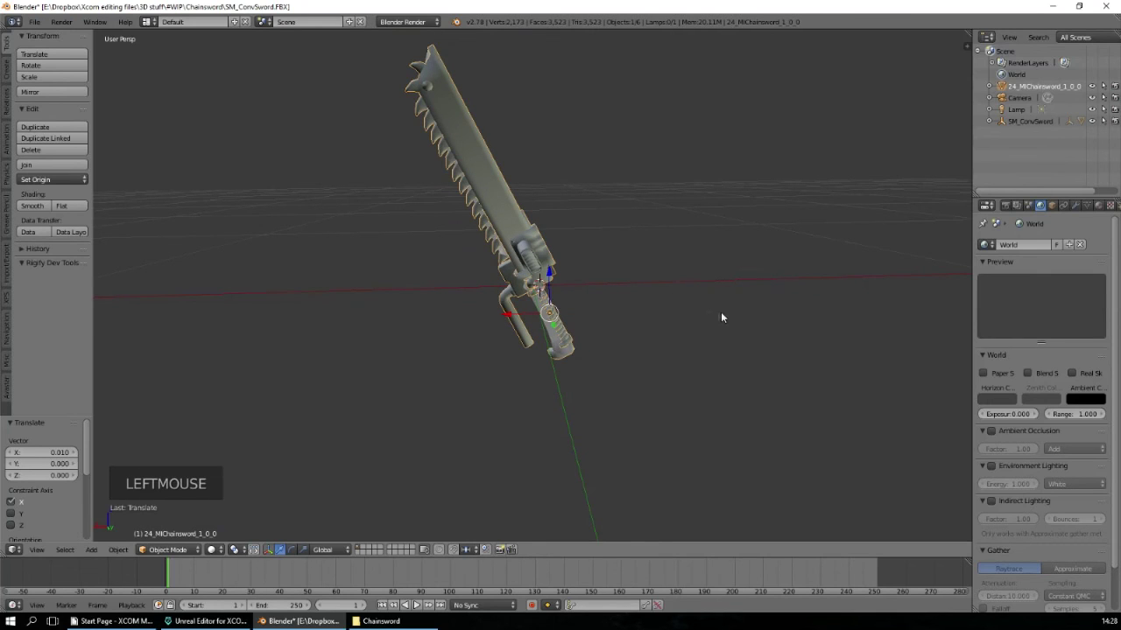
{"action": "left_click", "coordinate": [234, 549]}
{"action": "left_click", "coordinate": [262, 523]}
{"action": "key", "text": "r"}
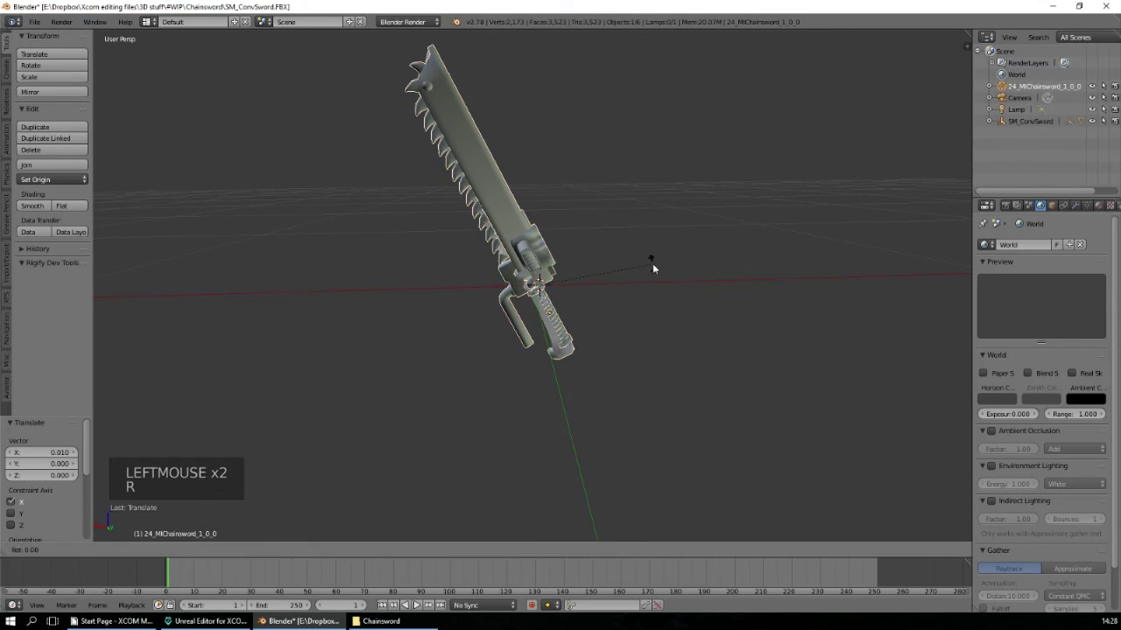
{"action": "key", "text": "y"}
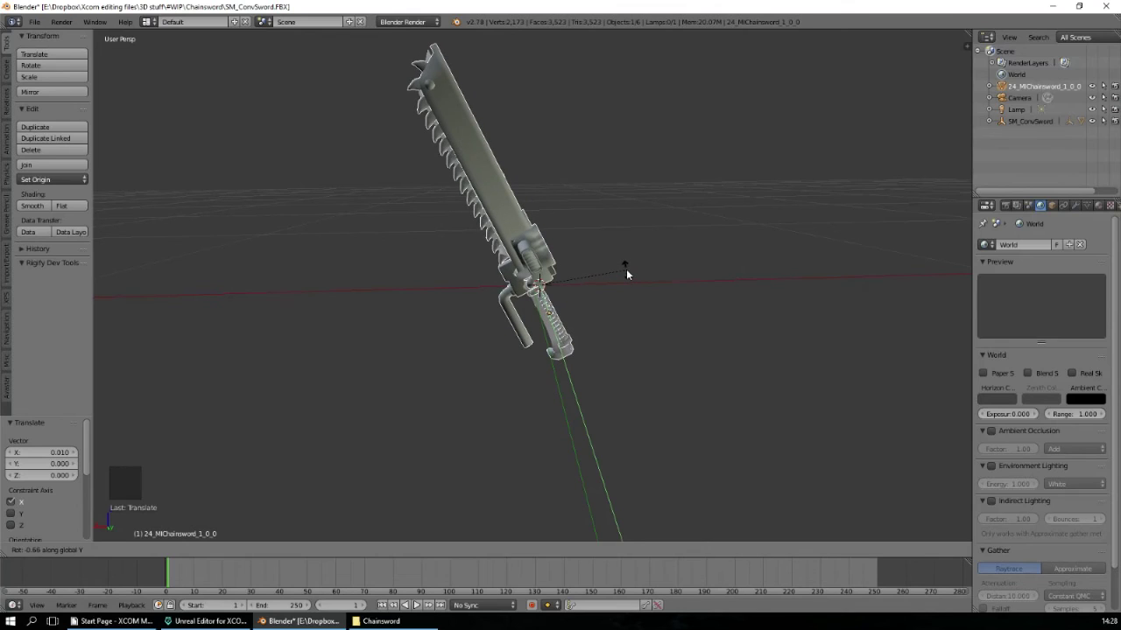
{"action": "left_click", "coordinate": [626, 268]}
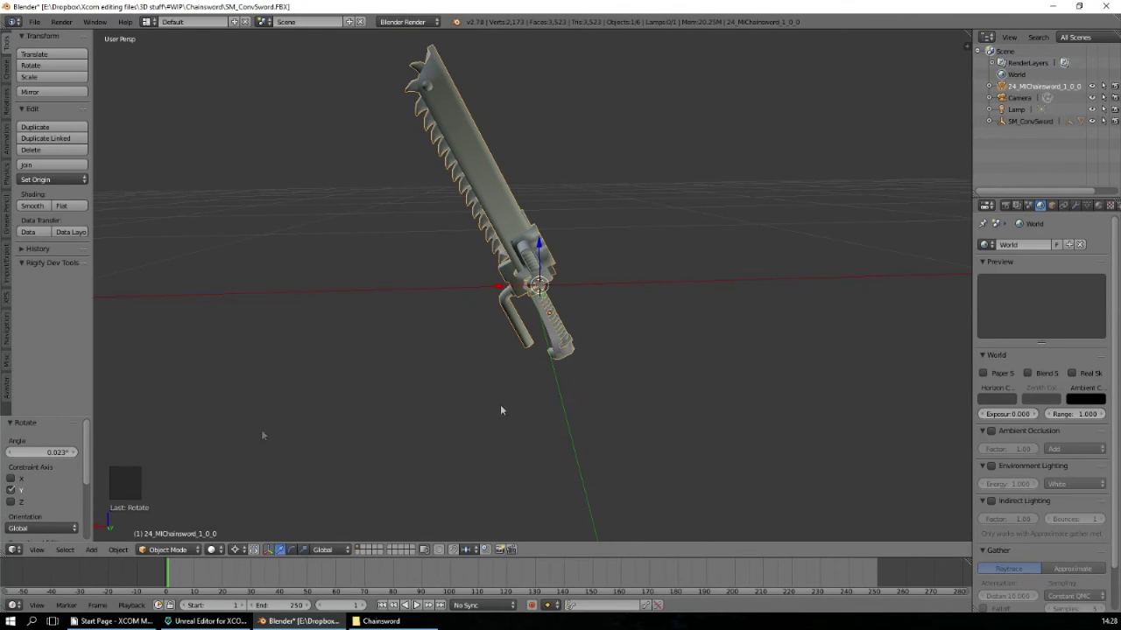
Step: Reset the pivot to Bounding Box Center and rename the mesh SM_ChainSword_CV
{"action": "left_click", "coordinate": [243, 549]}
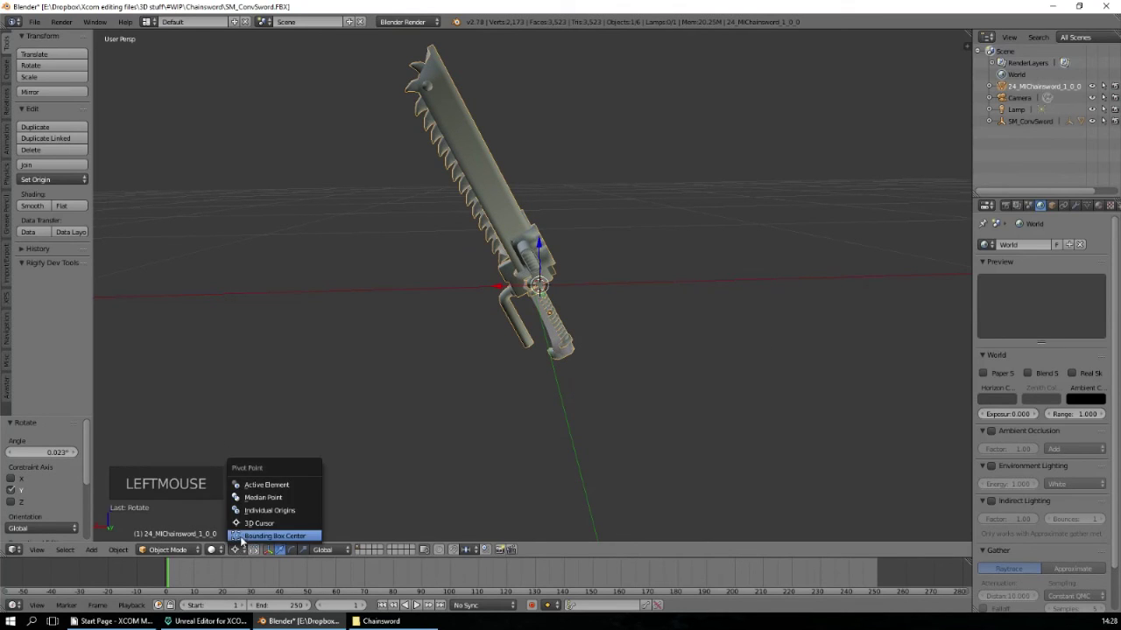
{"action": "left_click", "coordinate": [263, 532]}
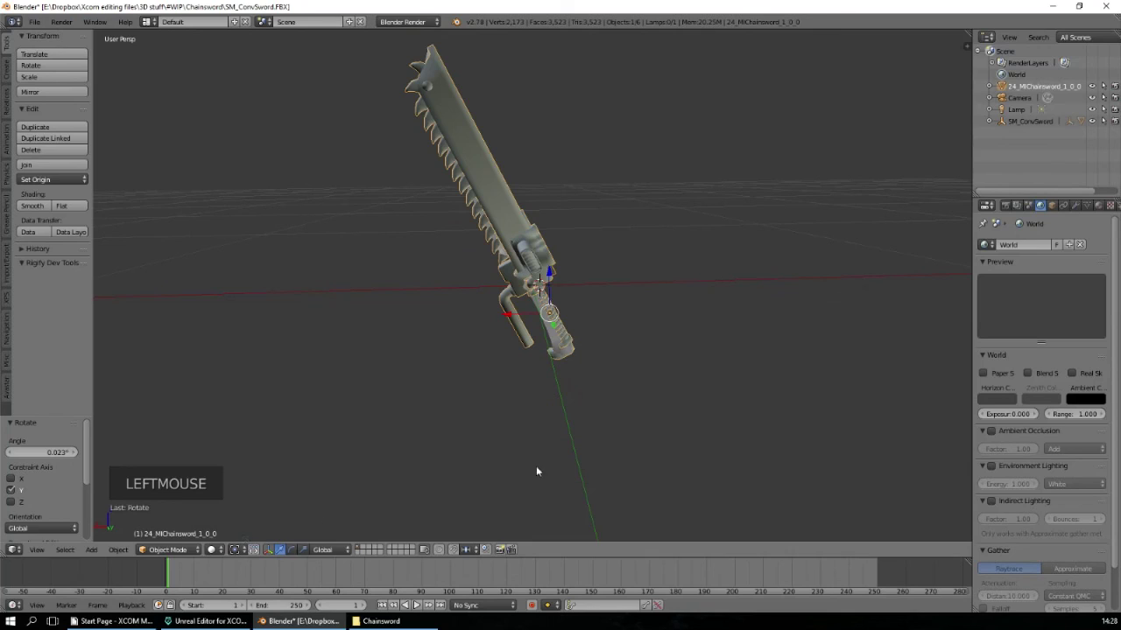
{"action": "left_click", "coordinate": [986, 122]}
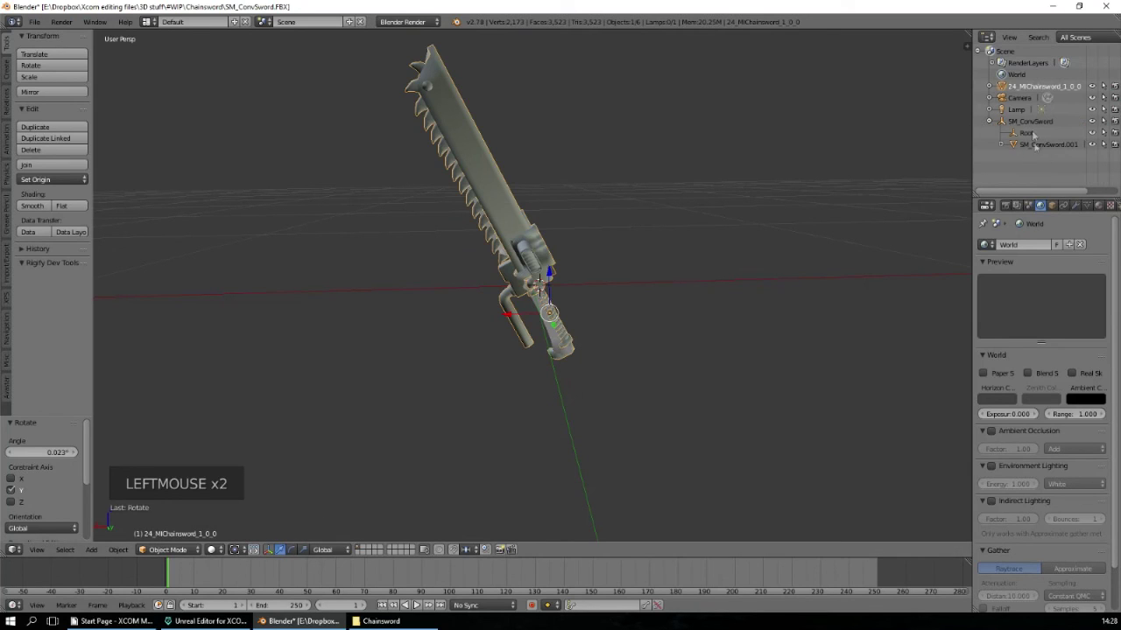
{"action": "double_click", "coordinate": [1029, 88]}
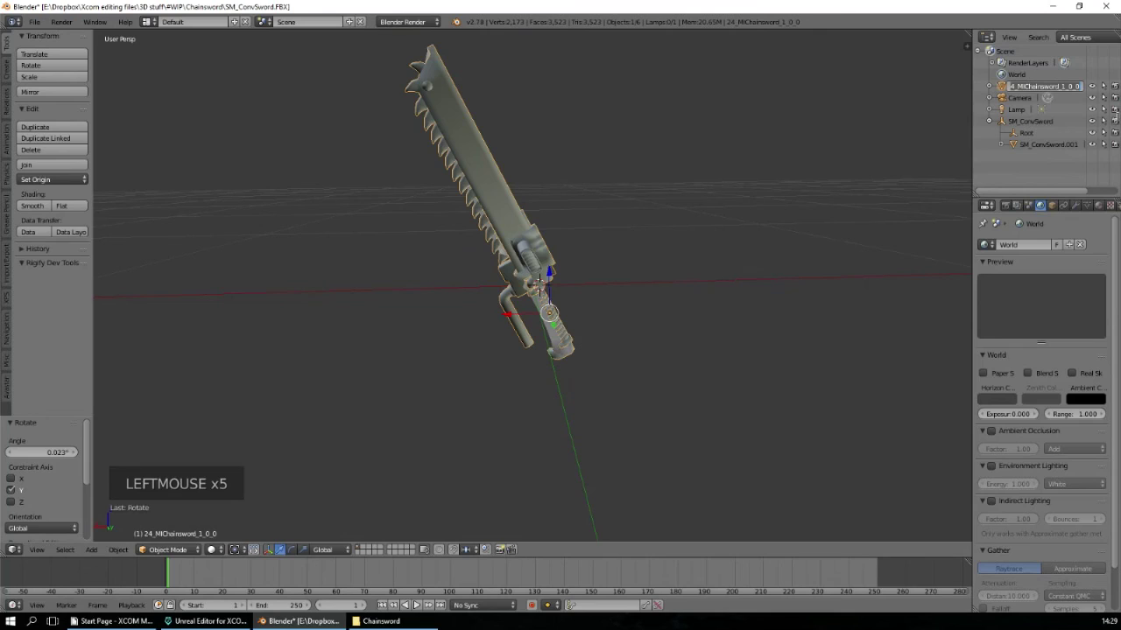
{"action": "type", "text": "SM_C"}
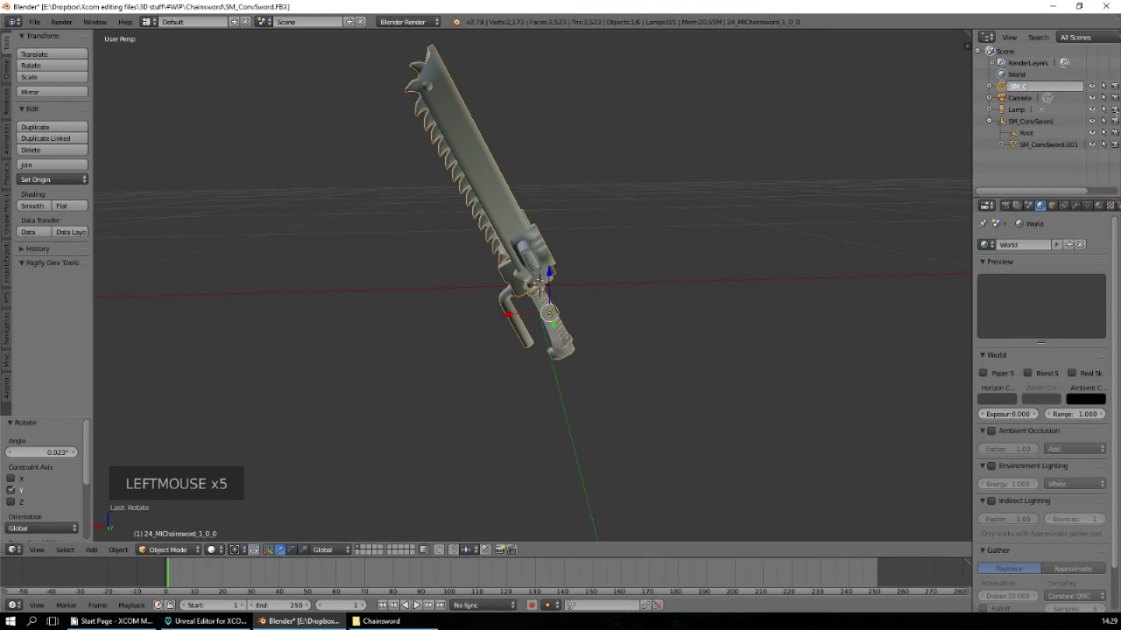
{"action": "type", "text": "hains"}
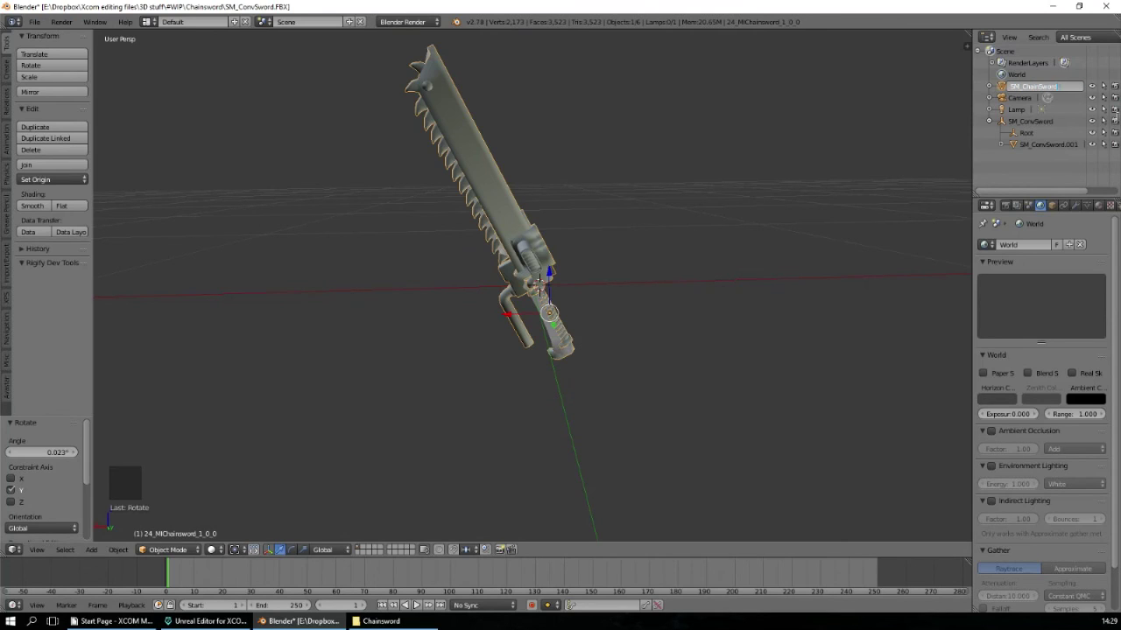
{"action": "key", "text": "Return"}
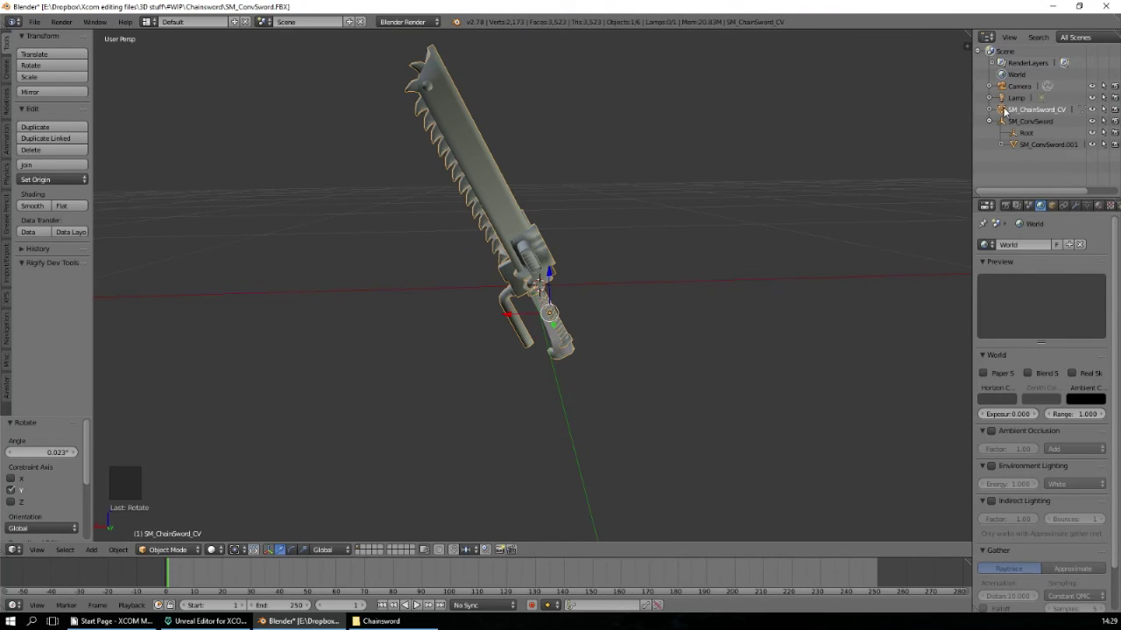
Step: Delete the 'root ground' vertex group, undoing an accidental parenting to SM_ConvSword
{"action": "left_click", "coordinate": [1087, 205]}
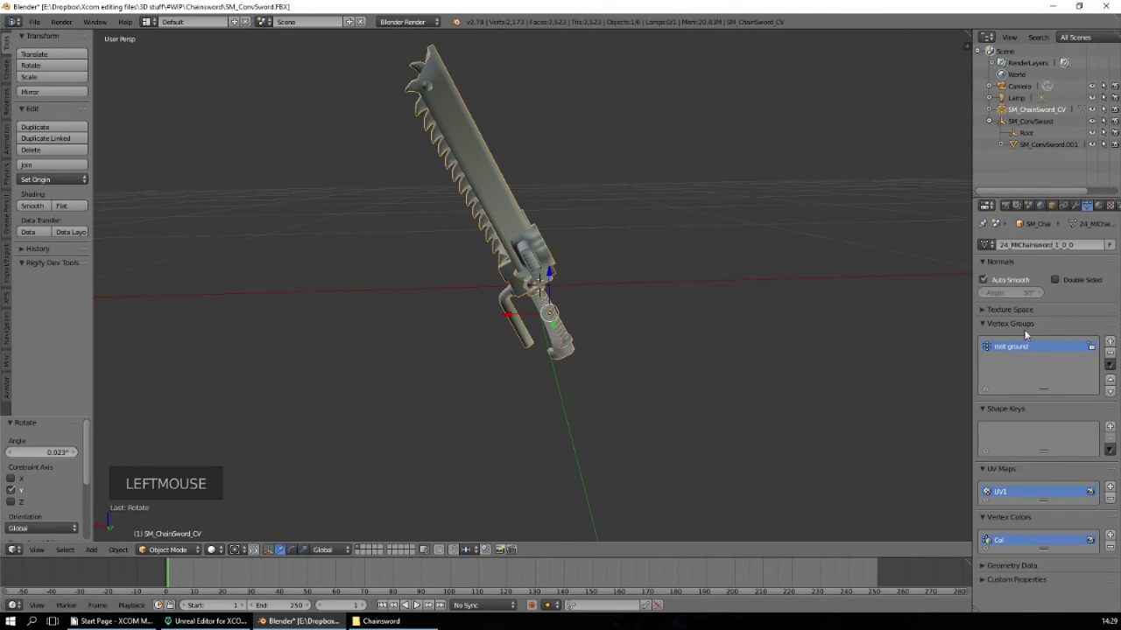
{"action": "left_click", "coordinate": [1109, 358]}
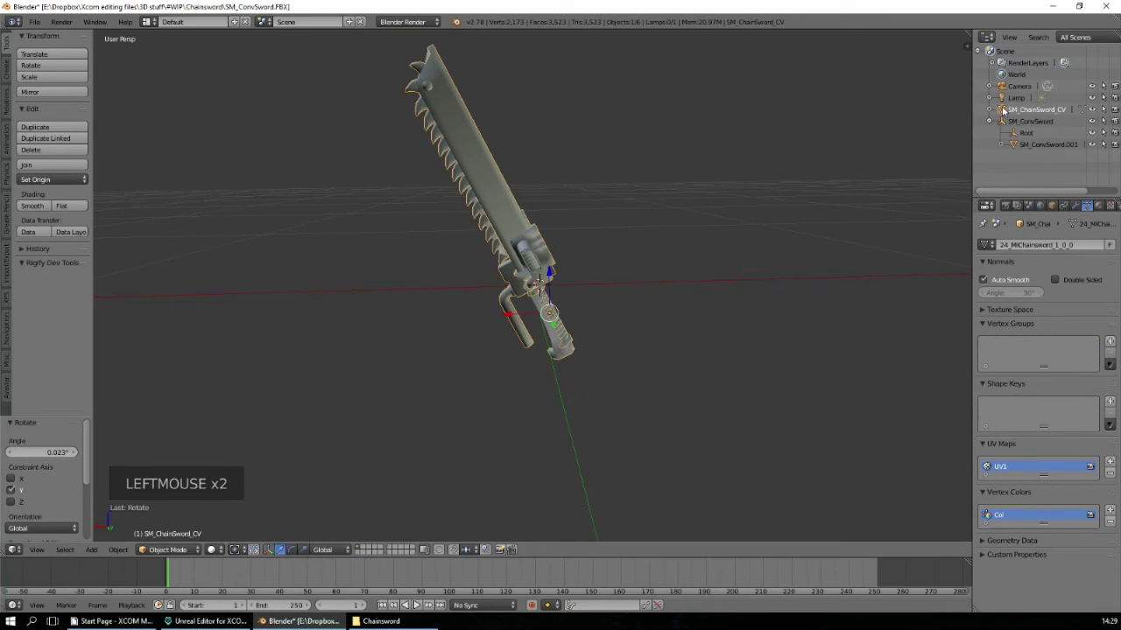
{"action": "left_click_drag", "start_coordinate": [1003, 109], "coordinate": [1021, 137]}
{"action": "key", "text": "ctrl+z"}
{"action": "key", "text": "ctrl+z"}
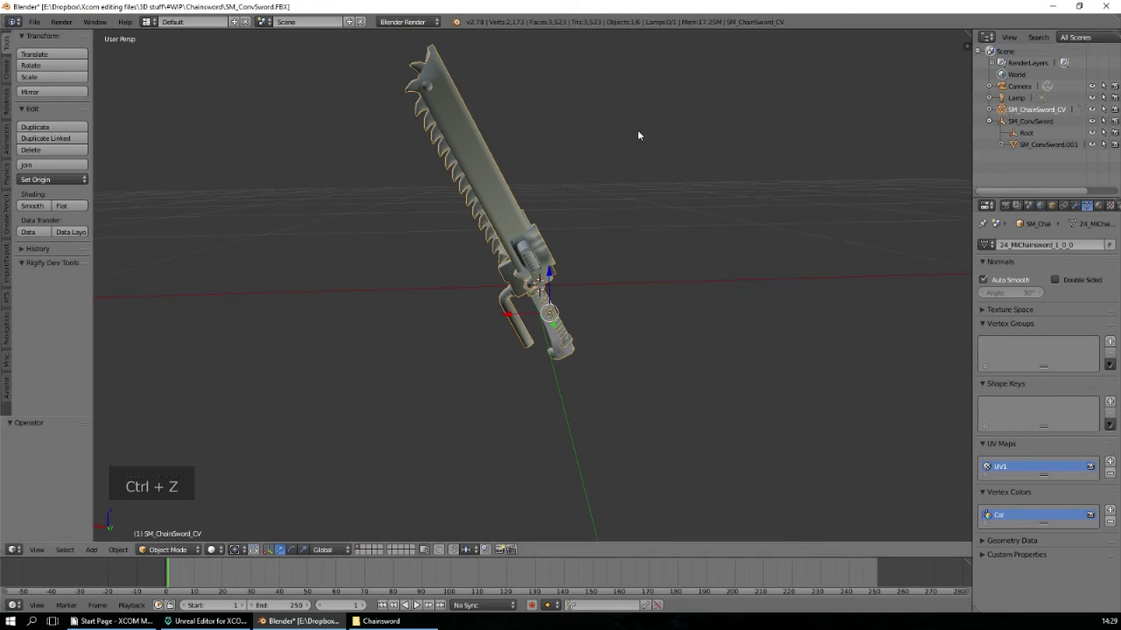
Step: Parent SM_ChainSword_CV under SM_ConvSword using Object (Keep Transform)
{"action": "key", "text": "ctrl+p"}
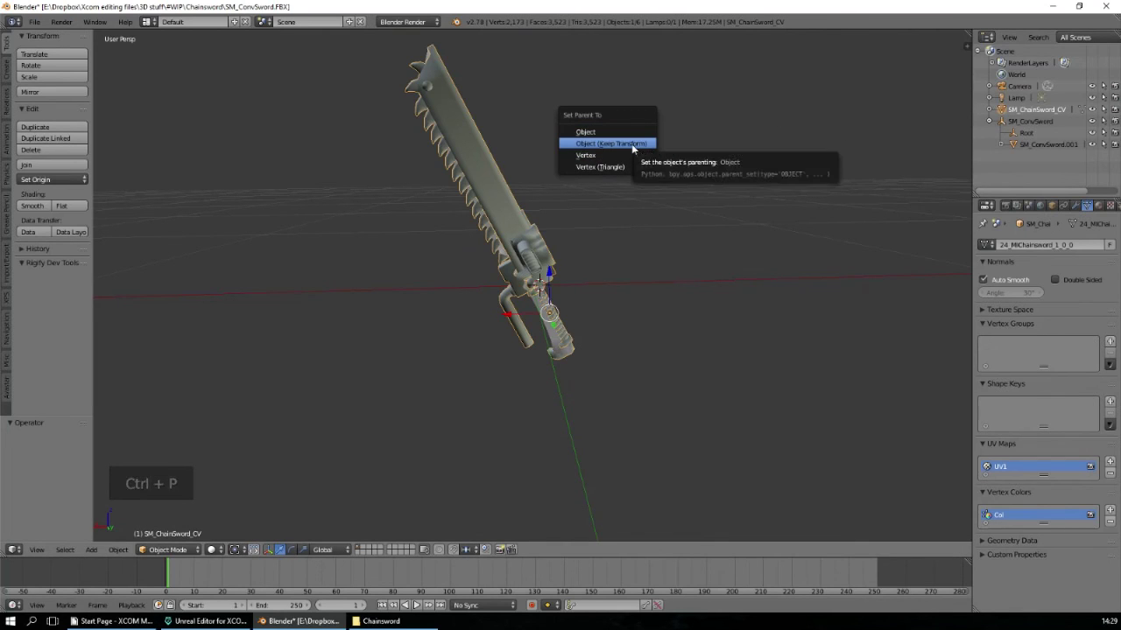
{"action": "left_click", "coordinate": [1021, 122], "text": "shift"}
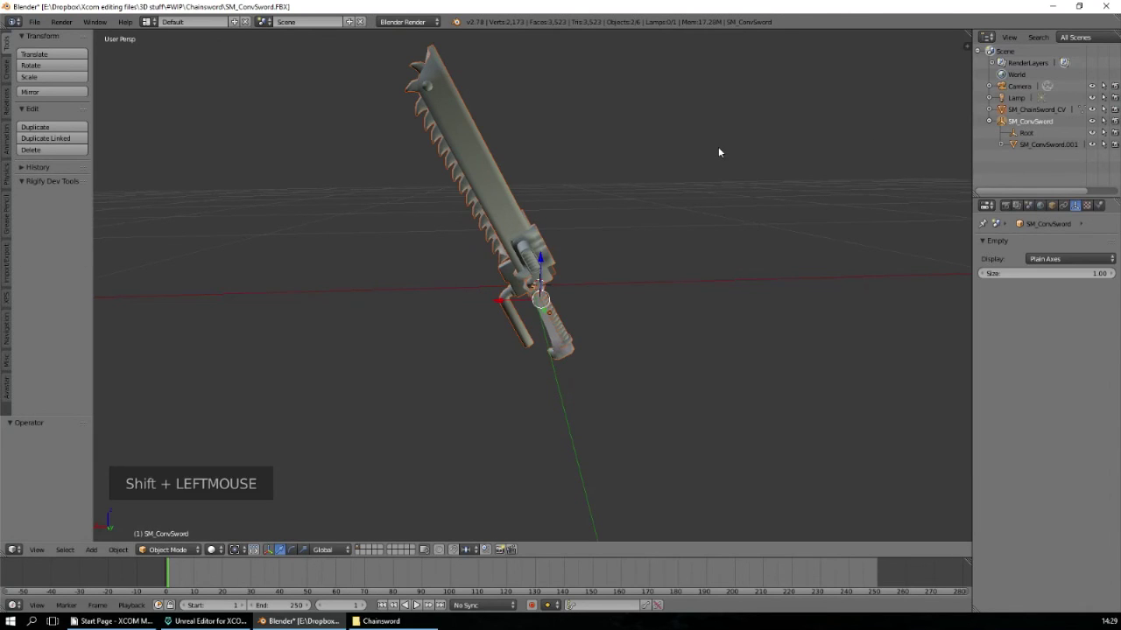
{"action": "key", "text": "ctrl+p"}
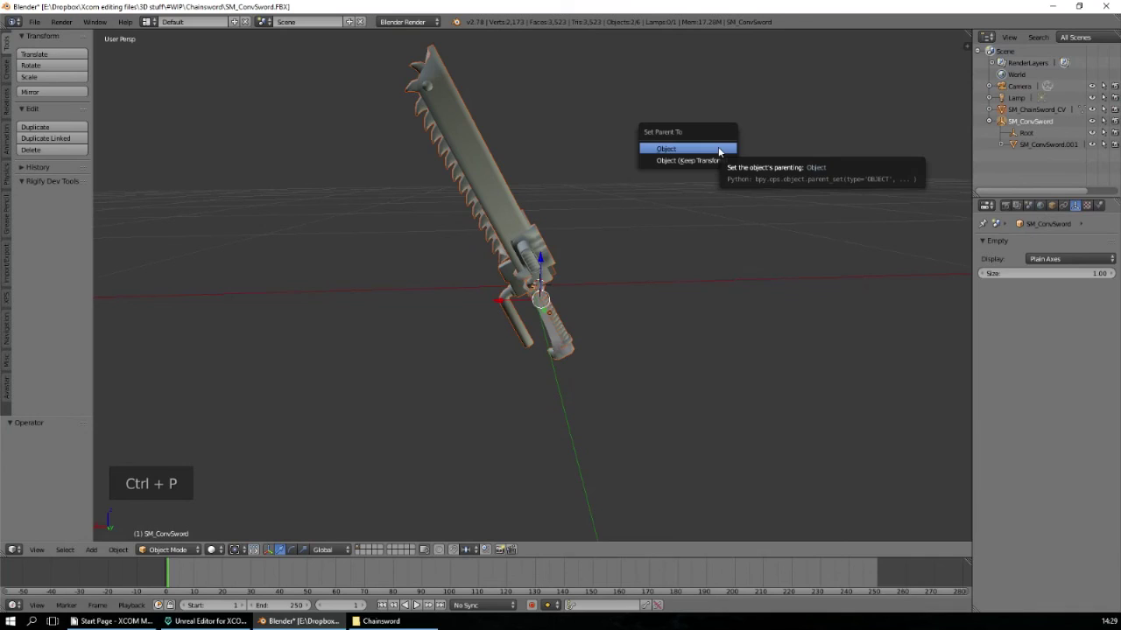
{"action": "left_click", "coordinate": [704, 160]}
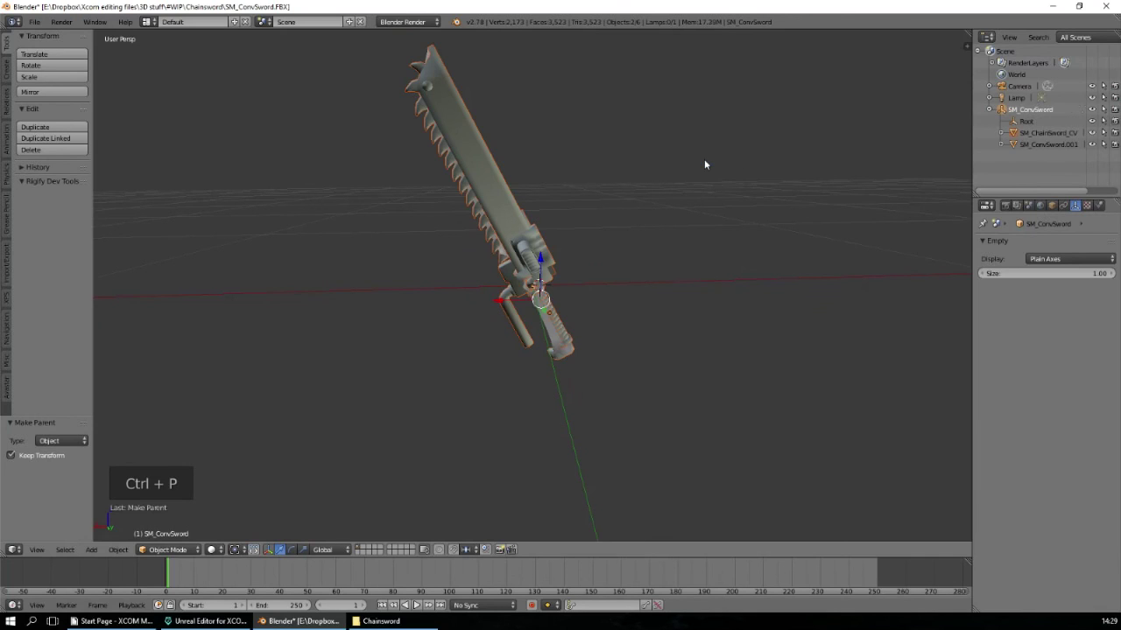
Step: Check the parented SM_ChainSword_CV in the outliner and orbit around the sword
{"action": "left_click", "coordinate": [1002, 133]}
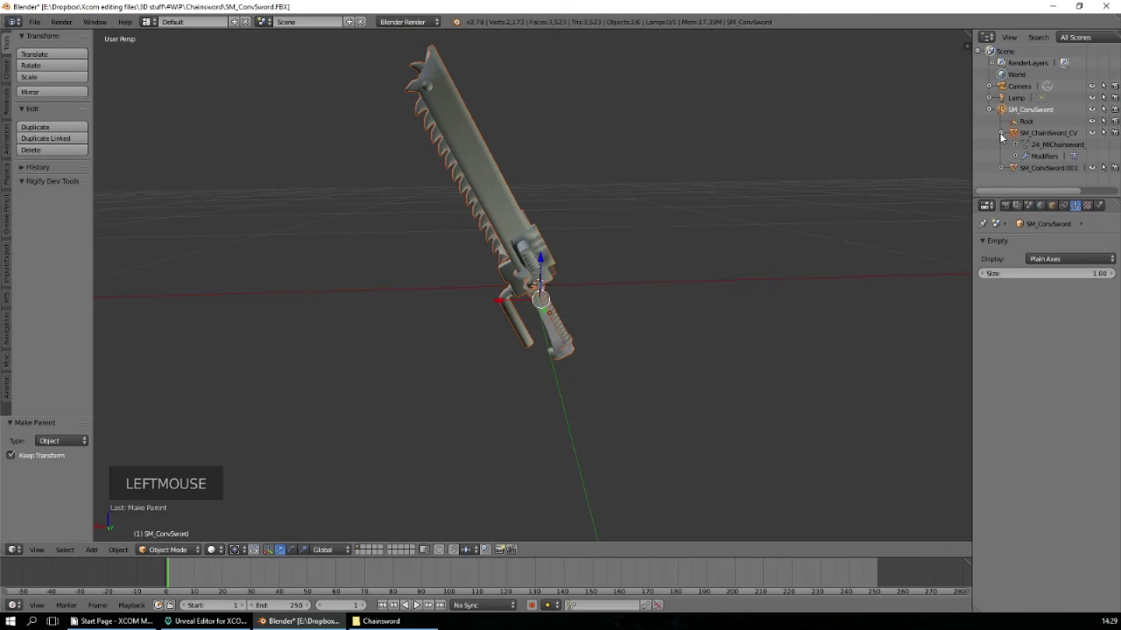
{"action": "left_click", "coordinate": [1002, 134]}
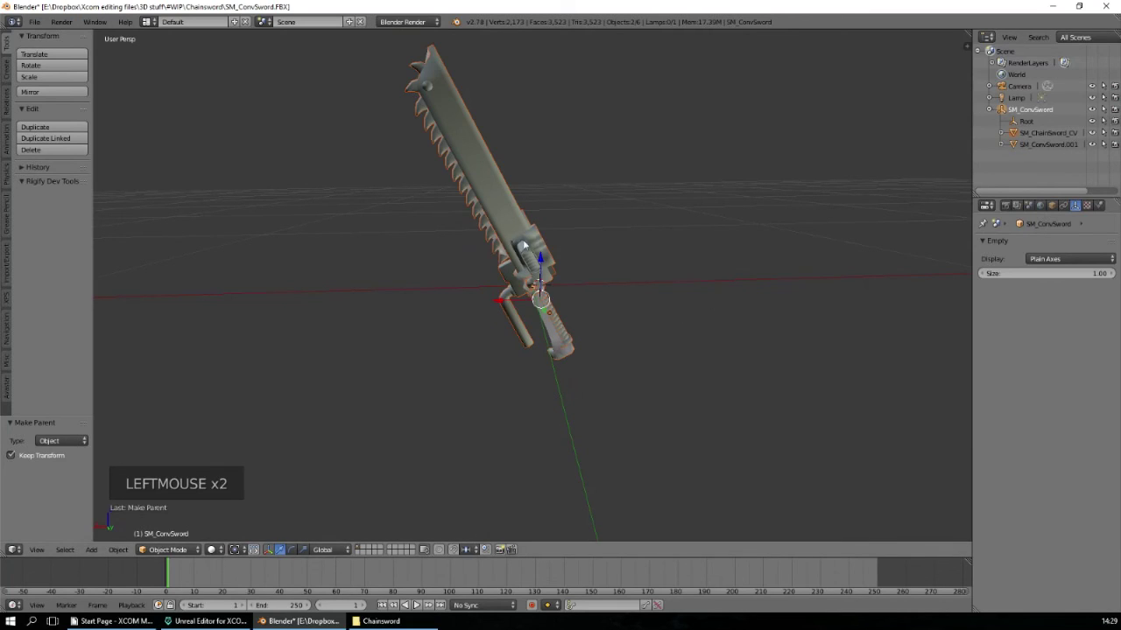
{"action": "mouse_move", "coordinate": [653, 259]}
{"action": "middle_mouse_down"}
{"action": "mouse_move", "coordinate": [394, 263]}
{"action": "mouse_move", "coordinate": [486, 256]}
{"action": "mouse_move", "coordinate": [679, 283]}
{"action": "mouse_move", "coordinate": [666, 266]}
{"action": "middle_mouse_up"}
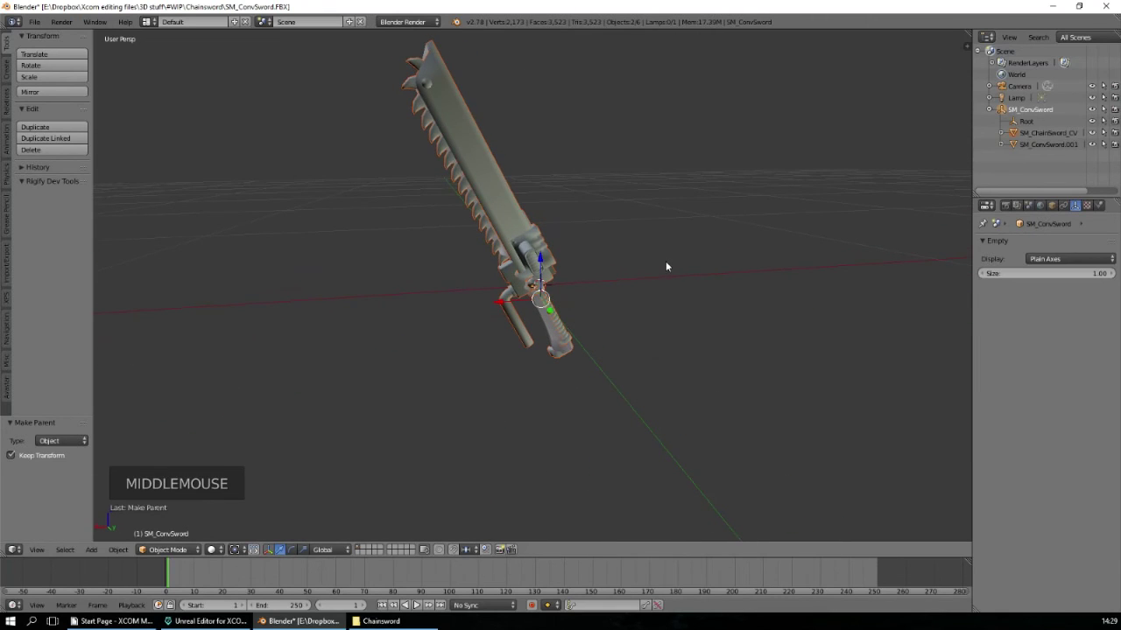
{"action": "left_click", "coordinate": [33, 22]}
Step: Export SM_ChainSword_CV and SM_ConvSword as selected objects, overwriting SM_ChainSword_CV.fbx
{"action": "right_click", "coordinate": [500, 178]}
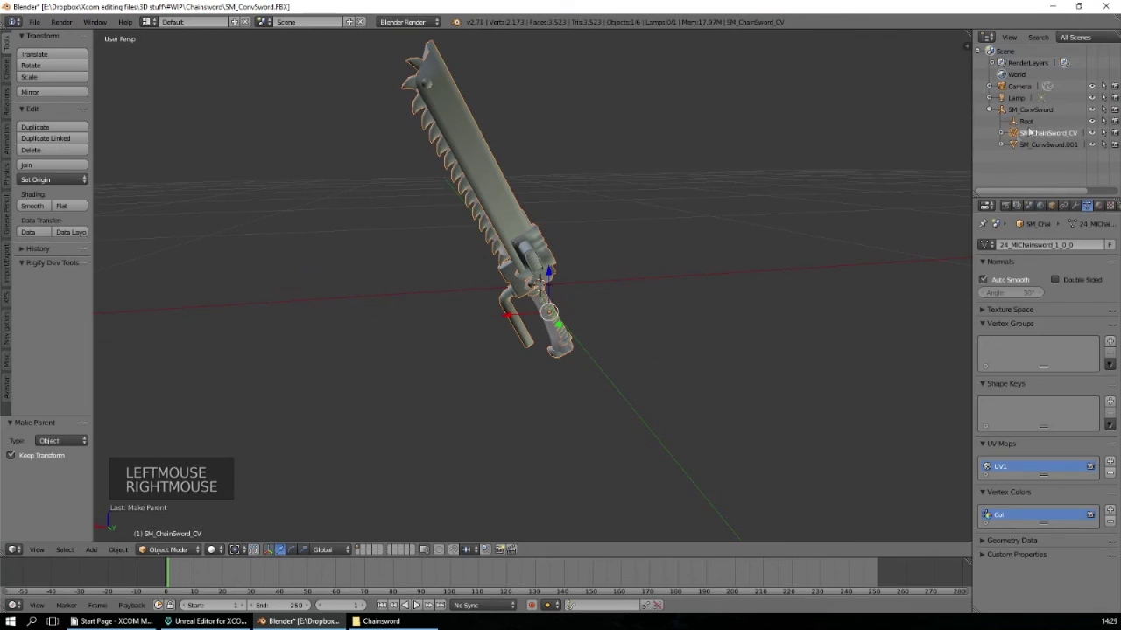
{"action": "left_click", "coordinate": [1031, 109], "text": "shift"}
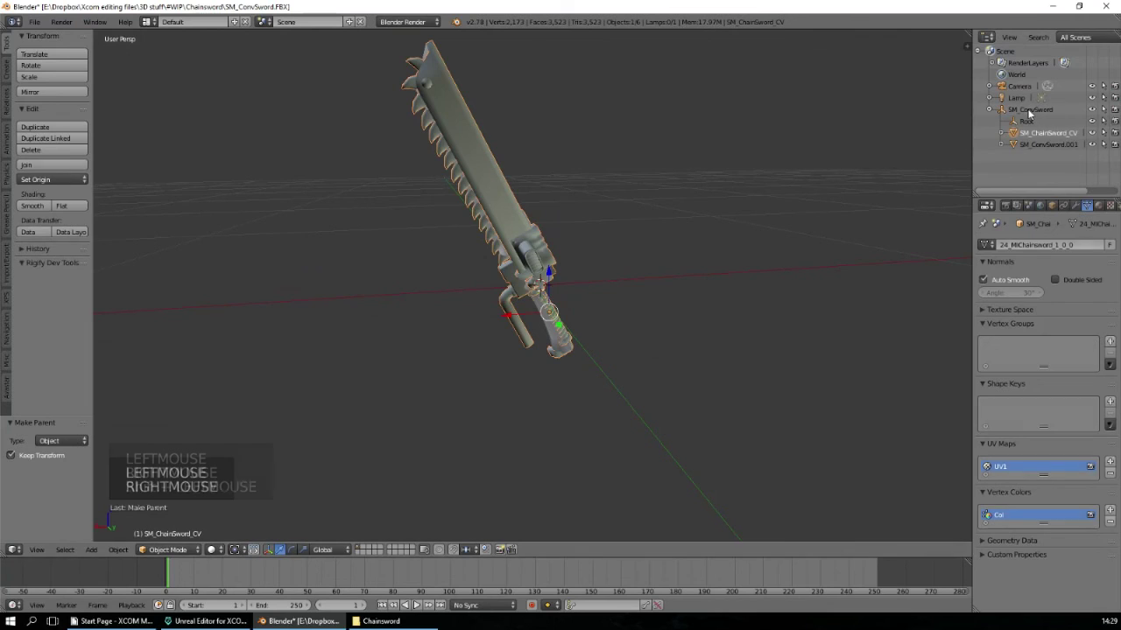
{"action": "left_click", "coordinate": [33, 21]}
{"action": "mouse_move", "coordinate": [67, 258]}
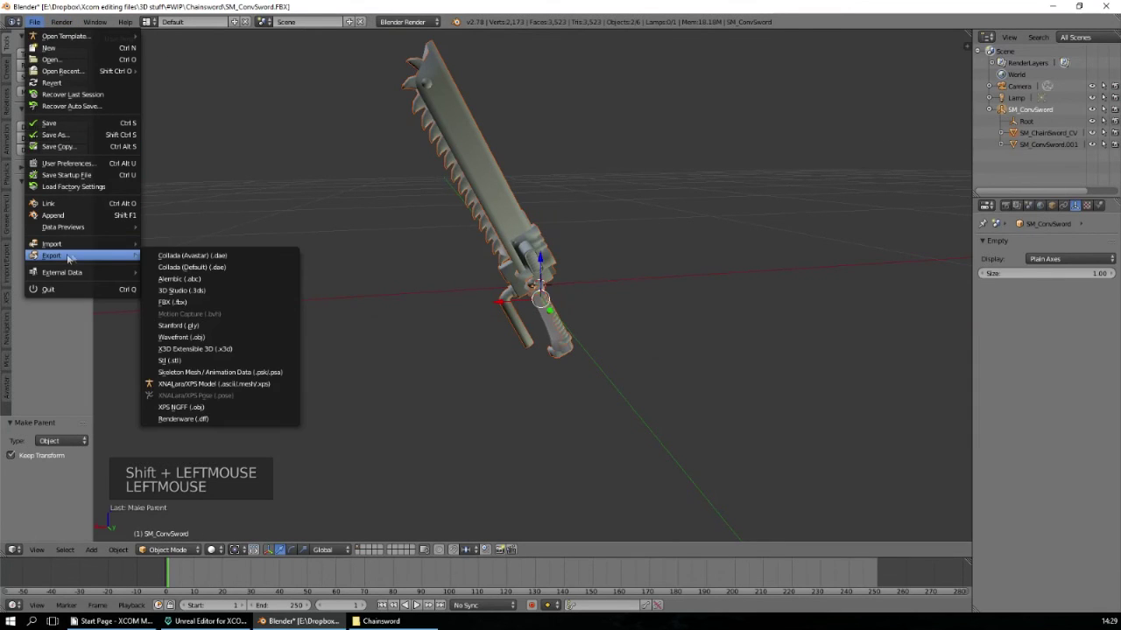
{"action": "left_click", "coordinate": [213, 300]}
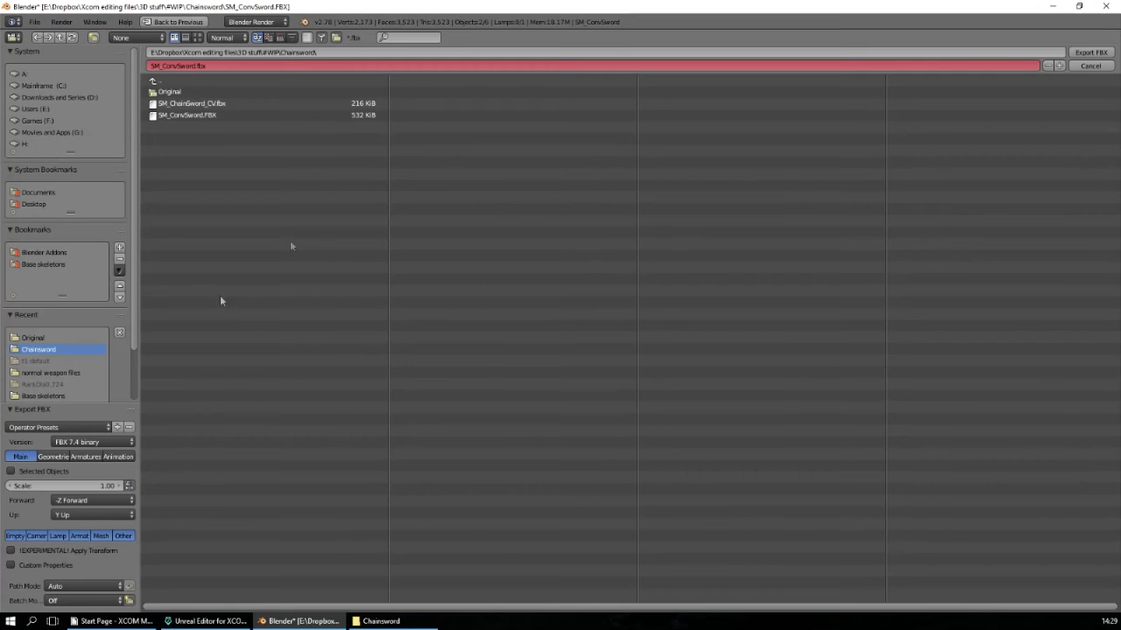
{"action": "left_click", "coordinate": [241, 104]}
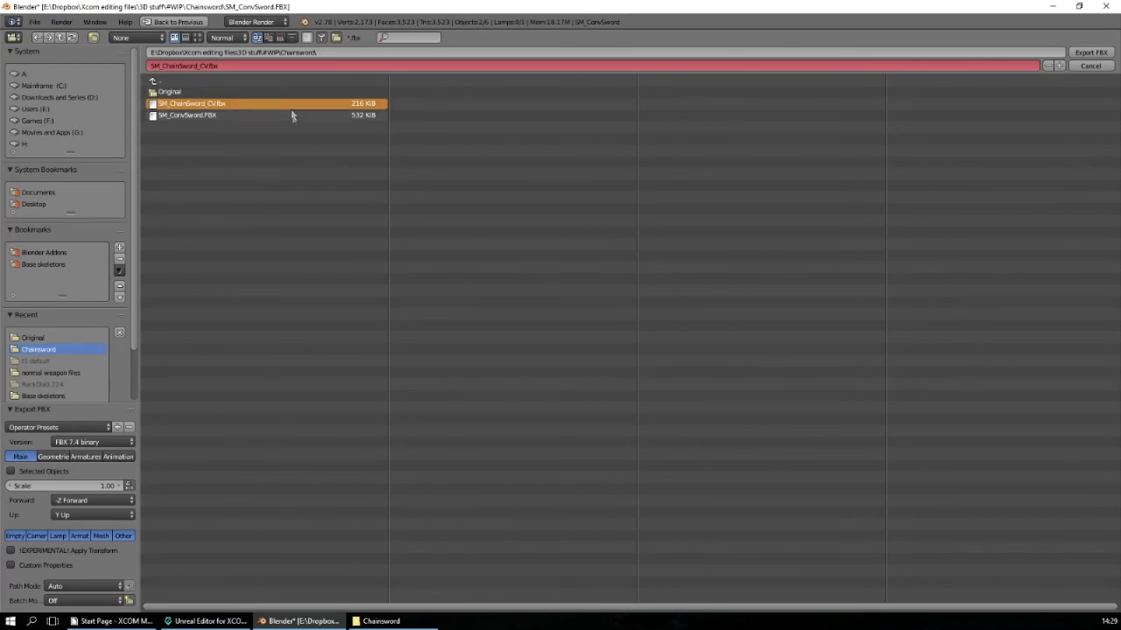
{"action": "left_click", "coordinate": [54, 459]}
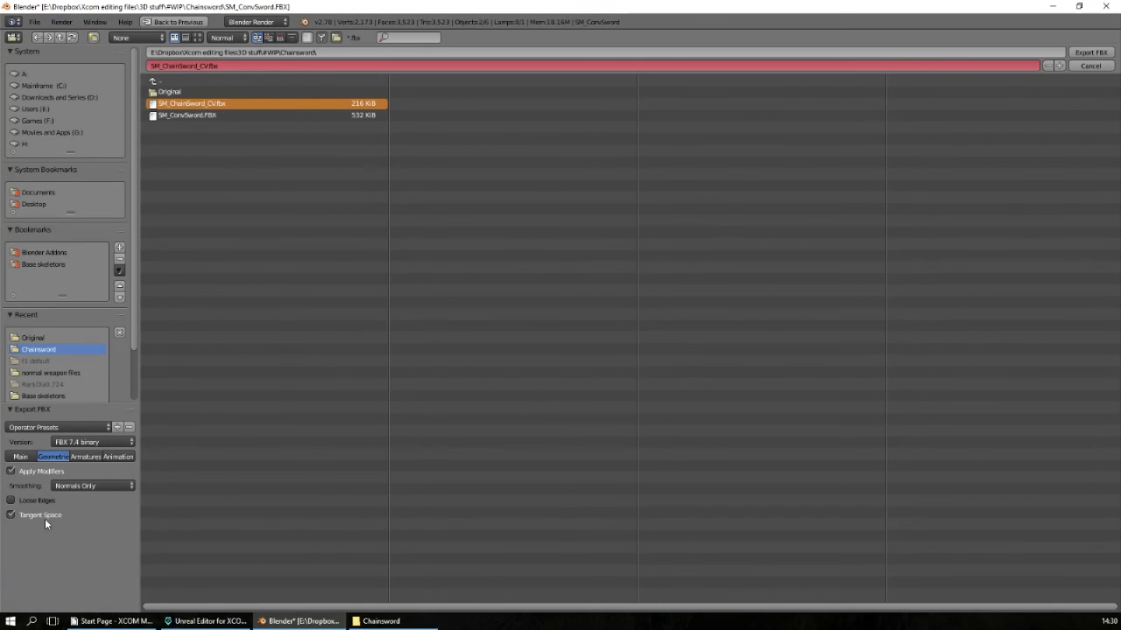
{"action": "left_click", "coordinate": [91, 458]}
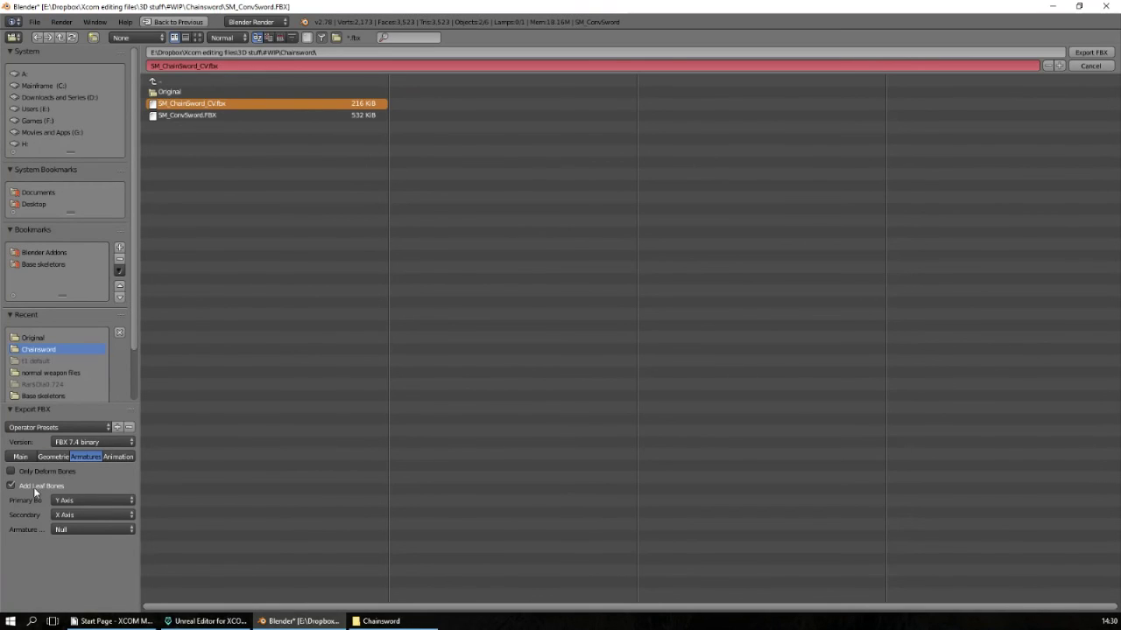
{"action": "left_click", "coordinate": [1073, 55]}
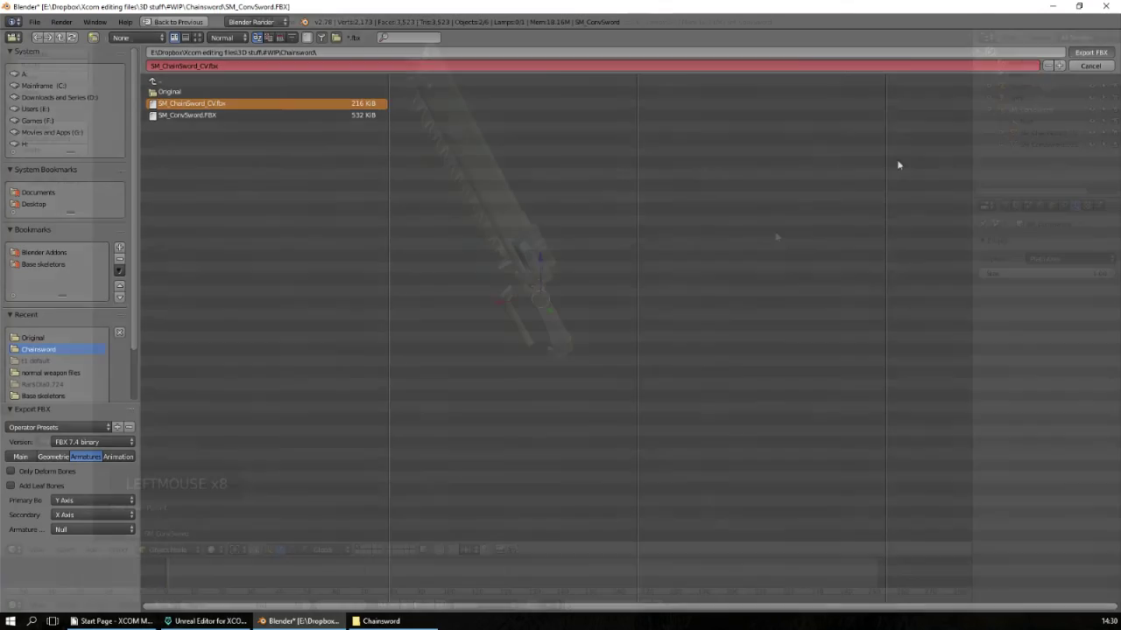
Step: Return to Unreal's content browser and view SM_ConvSword's actions without choosing one
{"action": "left_click", "coordinate": [289, 621]}
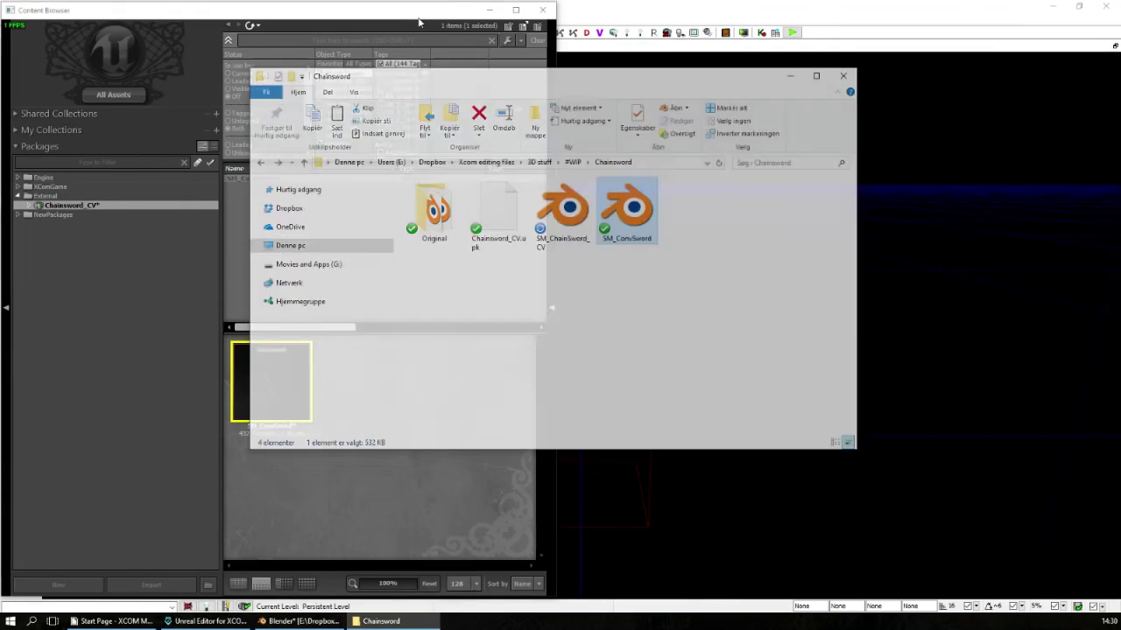
{"action": "left_click", "coordinate": [316, 409]}
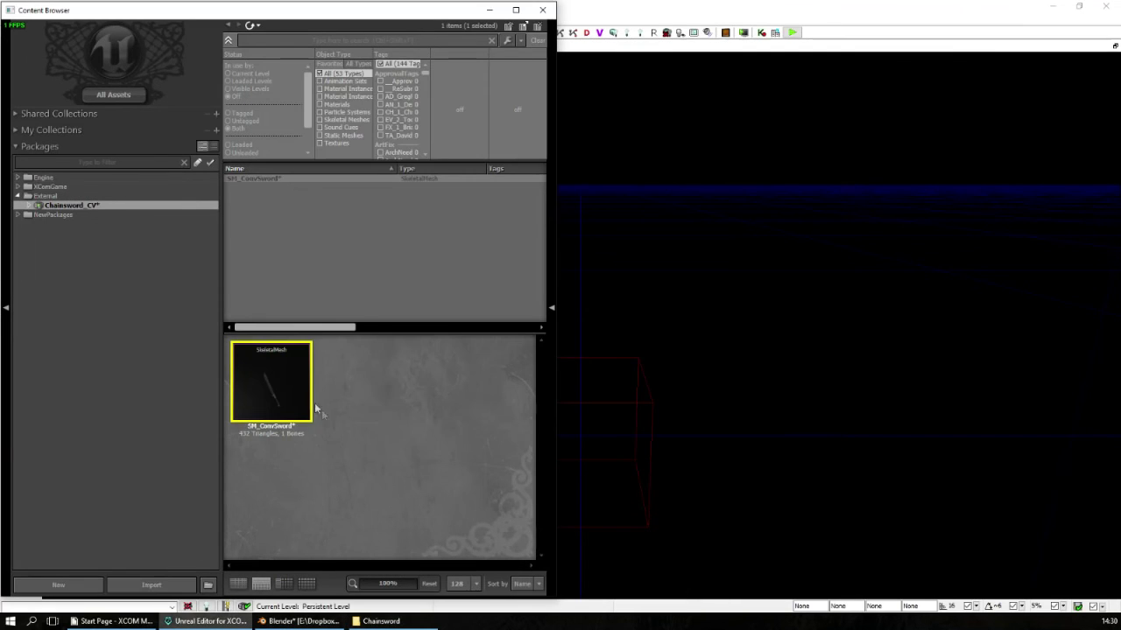
{"action": "right_click", "coordinate": [272, 371]}
{"action": "left_click", "coordinate": [262, 387]}
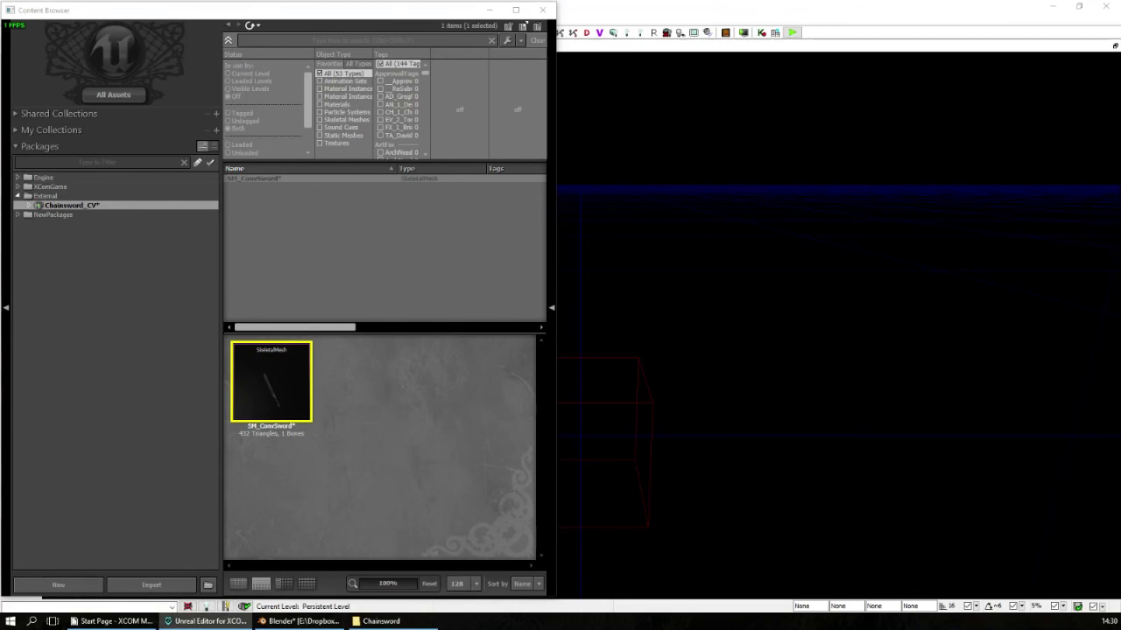
Step: Drag SM_ChainSword_CV.fbx into the content browser, then cancel the import
{"action": "left_click", "coordinate": [401, 622]}
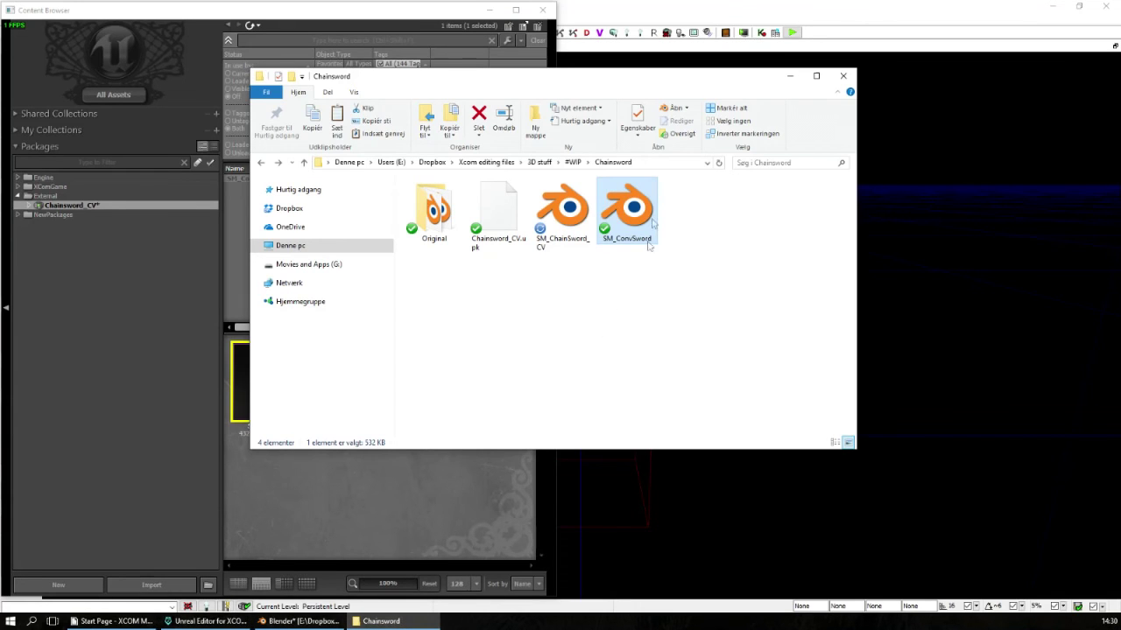
{"action": "left_click_drag", "start_coordinate": [619, 75], "coordinate": [873, 38]}
{"action": "left_click", "coordinate": [826, 159]}
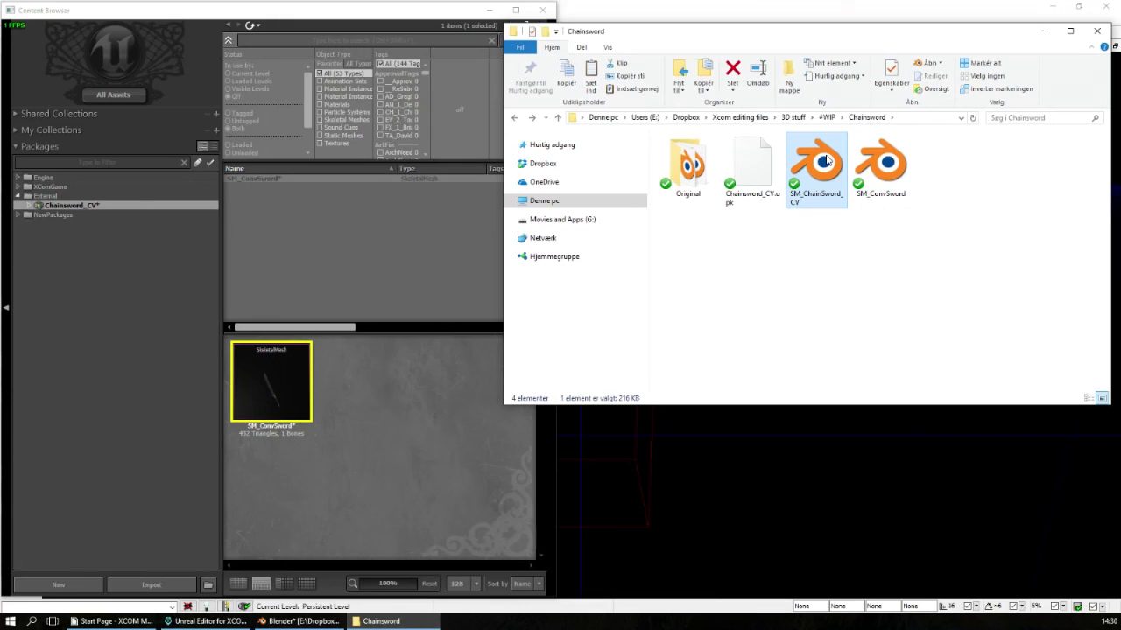
{"action": "left_click_drag", "start_coordinate": [826, 159], "coordinate": [363, 439]}
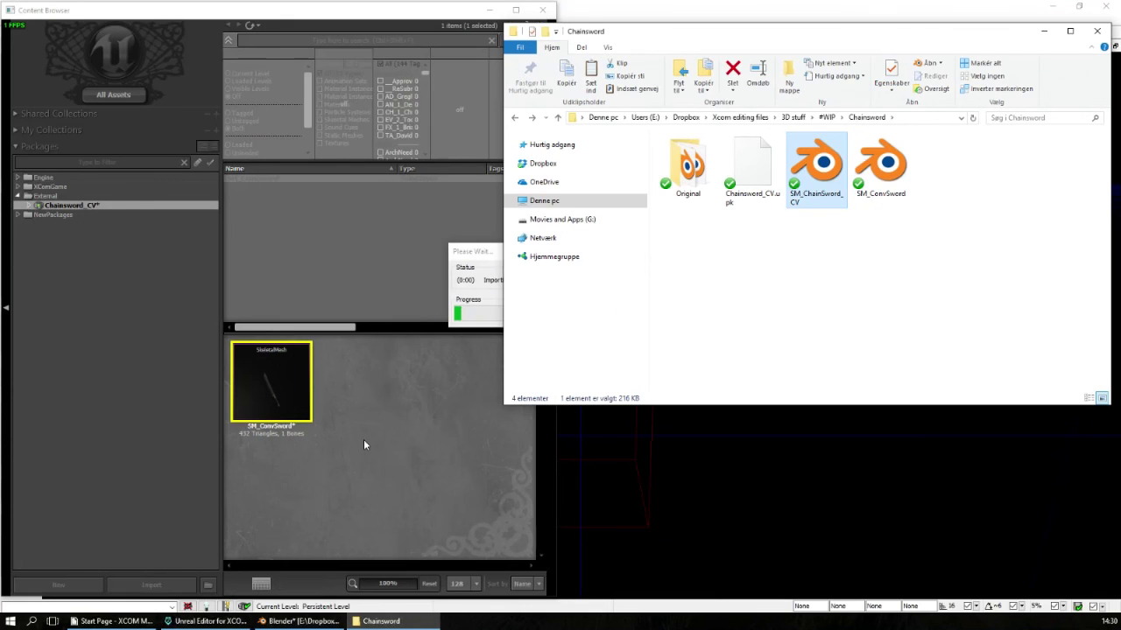
{"action": "left_click", "coordinate": [486, 253]}
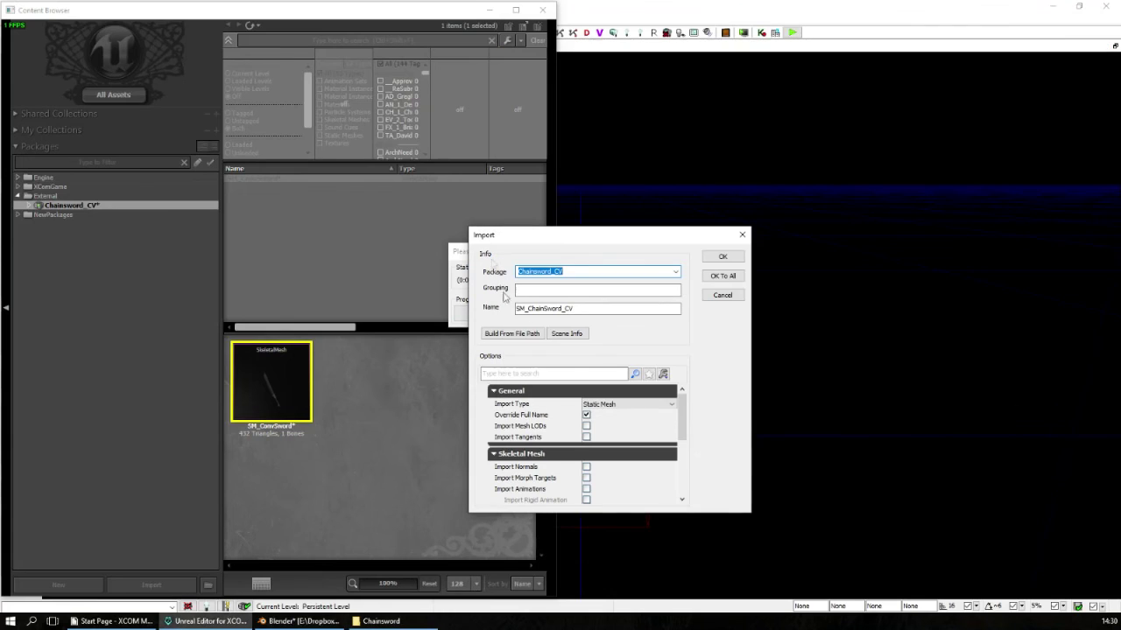
{"action": "left_click", "coordinate": [736, 296]}
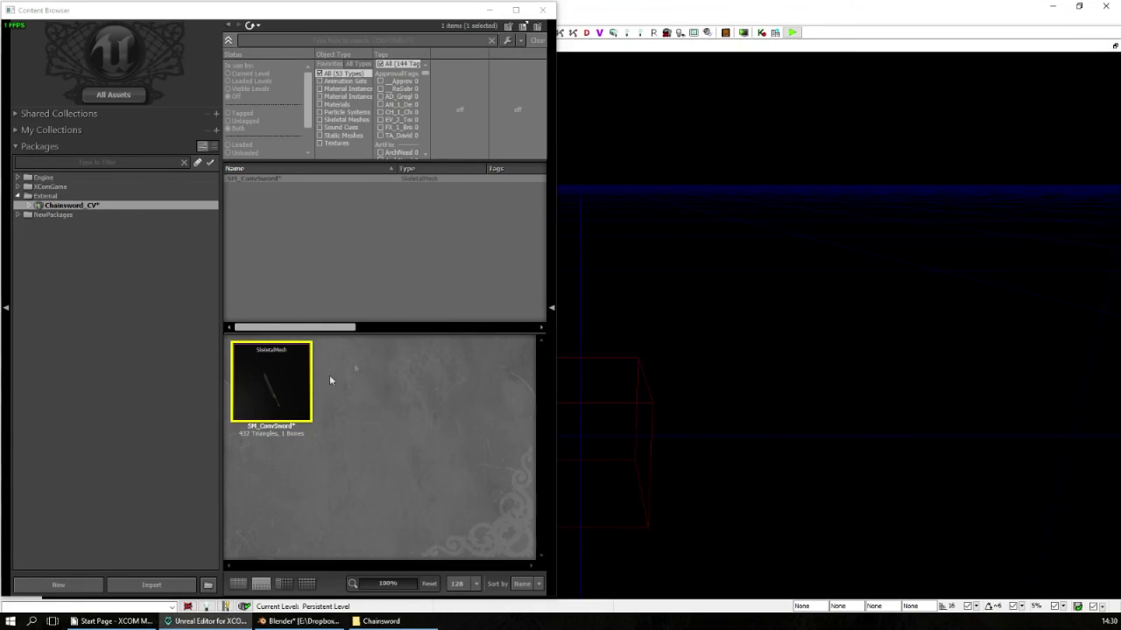
Step: Reimport SM_ConvSword from SM_ChainSword_CV.fbx and dismiss the smoothing-groups warning
{"action": "mouse_move", "coordinate": [275, 385]}
{"action": "right_click", "coordinate": [274, 385]}
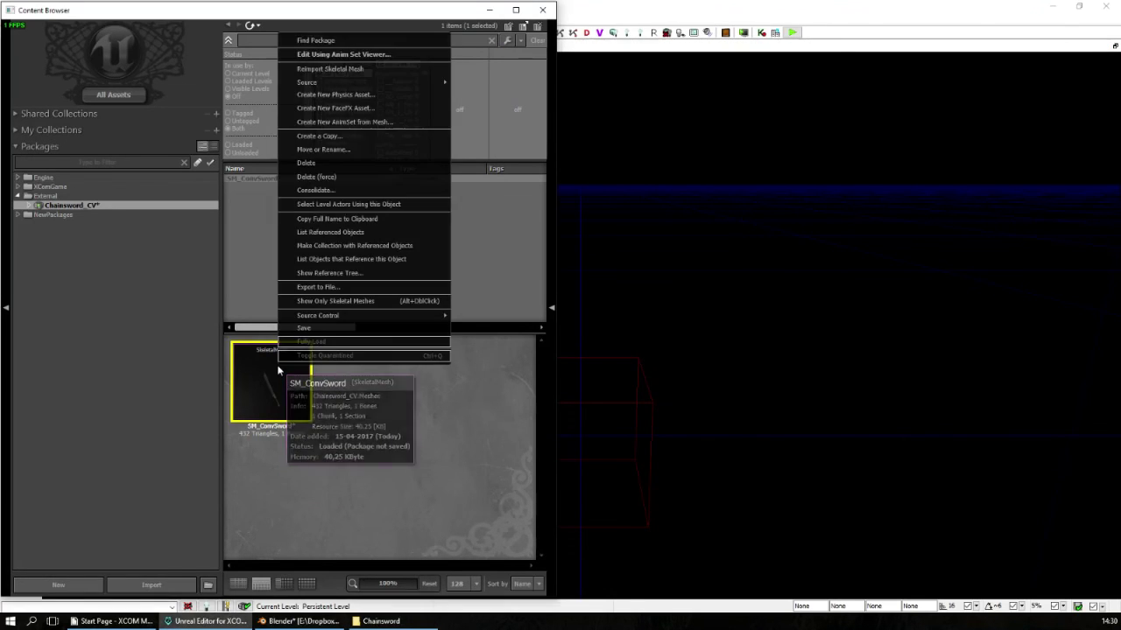
{"action": "left_click", "coordinate": [374, 72]}
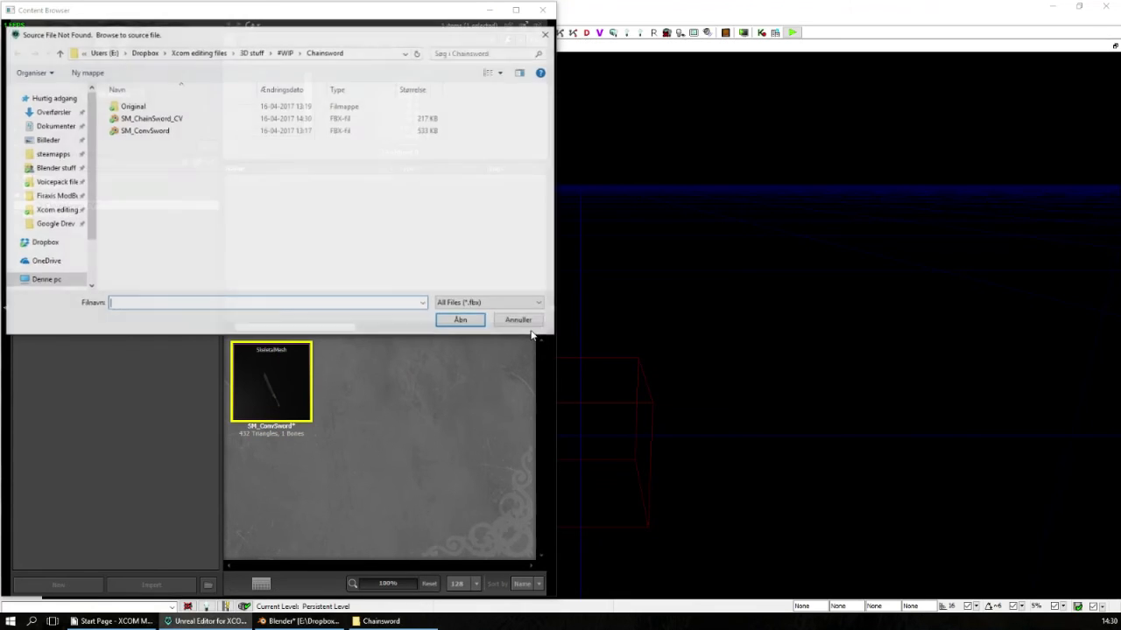
{"action": "left_click", "coordinate": [172, 121]}
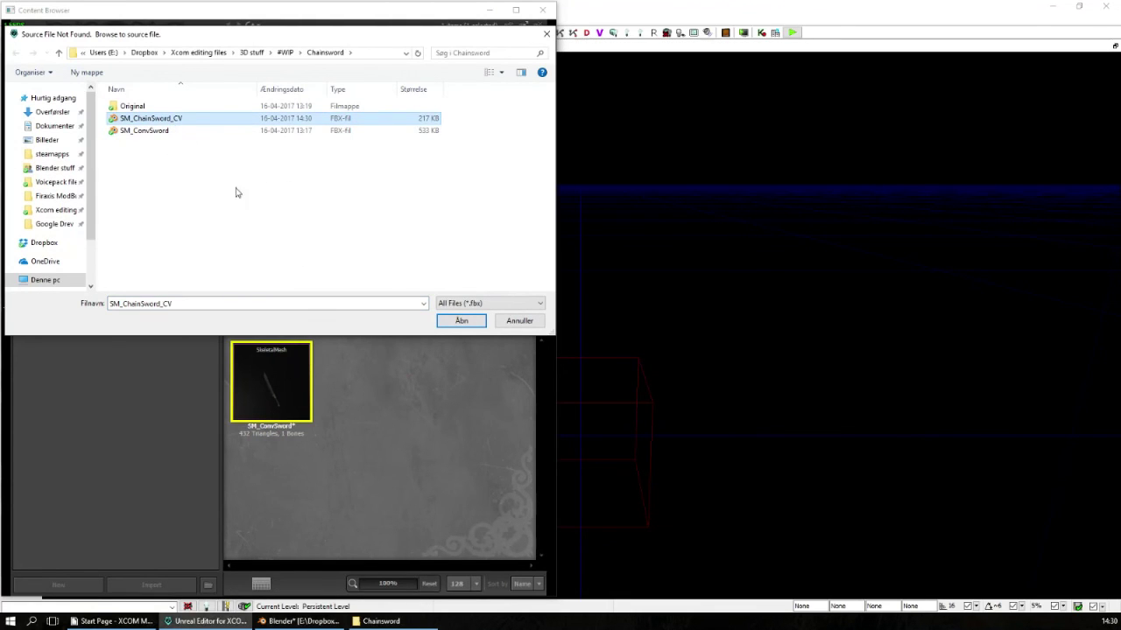
{"action": "left_click", "coordinate": [460, 322]}
{"action": "left_click", "coordinate": [688, 349]}
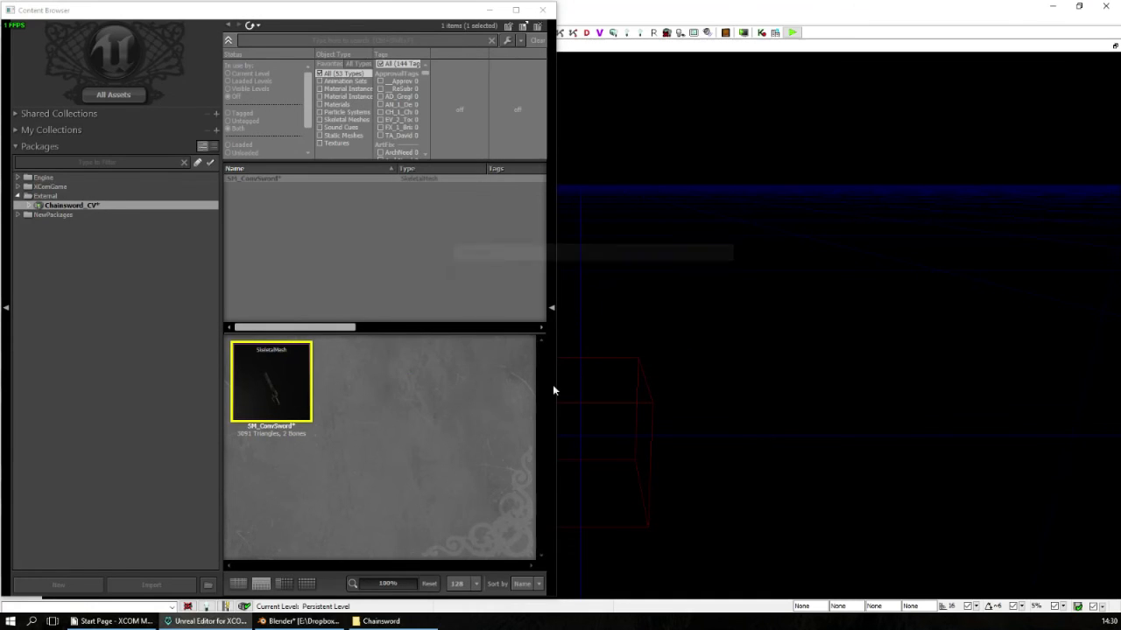
{"action": "double_click", "coordinate": [284, 375]}
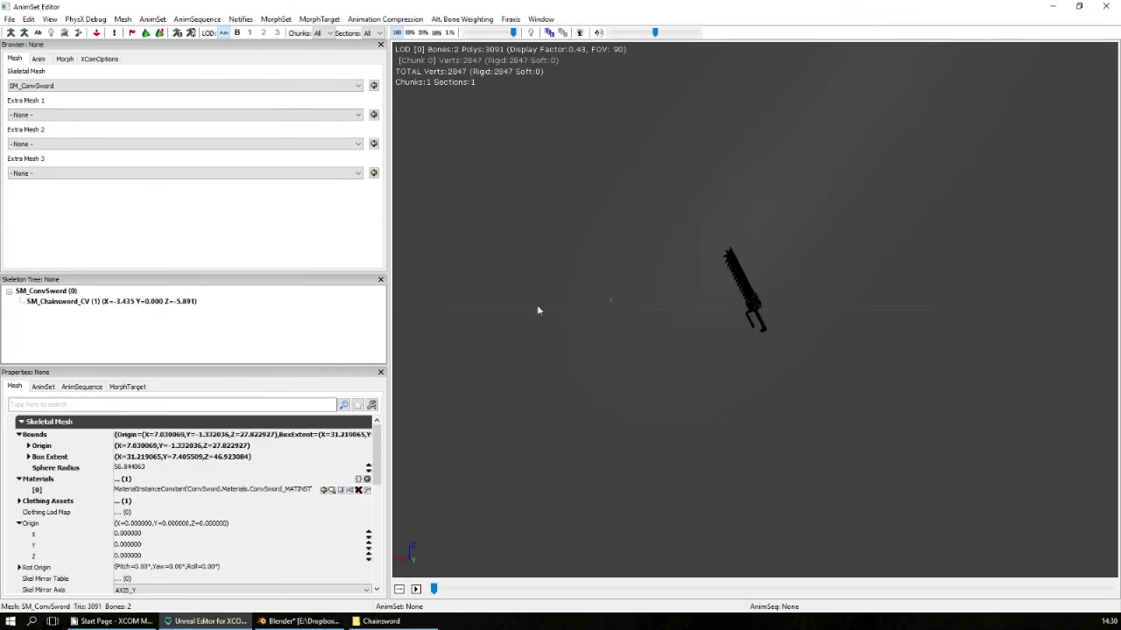
{"action": "left_click_drag", "start_coordinate": [742, 385], "coordinate": [784, 384]}
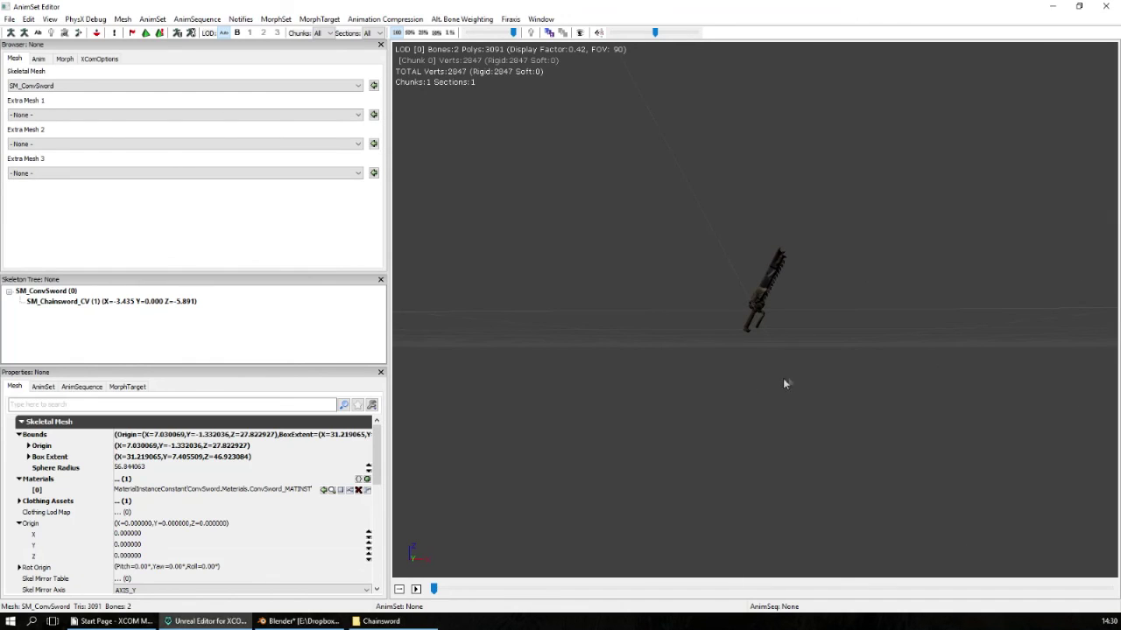
{"action": "scroll", "coordinate": [795, 305], "scroll_direction": "up", "scroll_amount": 5}
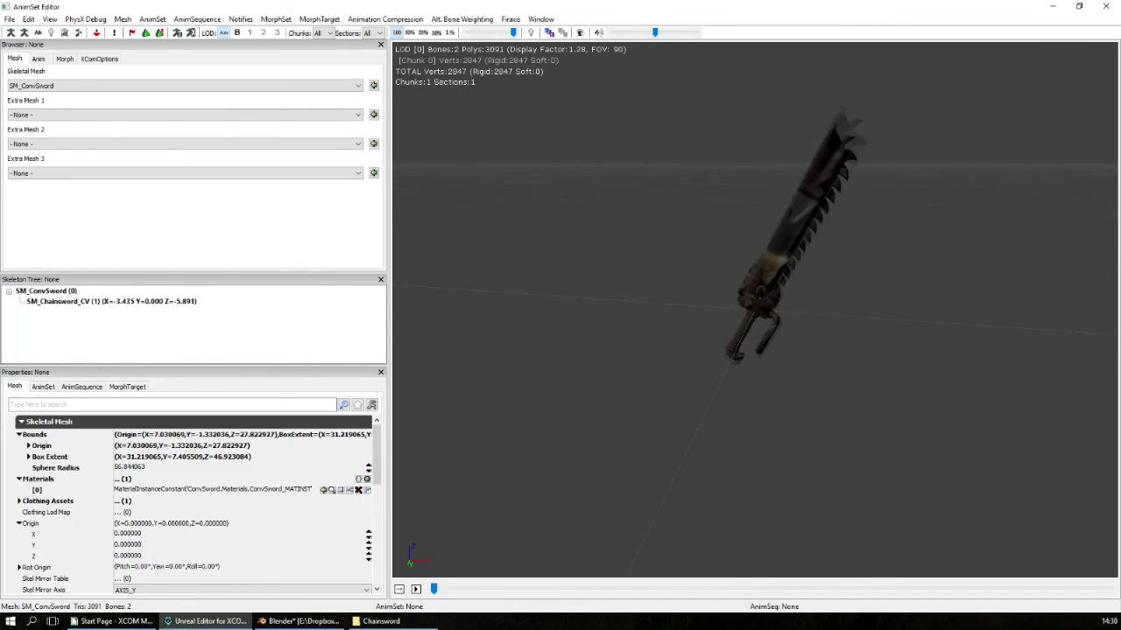
{"action": "left_click_drag", "start_coordinate": [797, 295], "coordinate": [863, 296]}
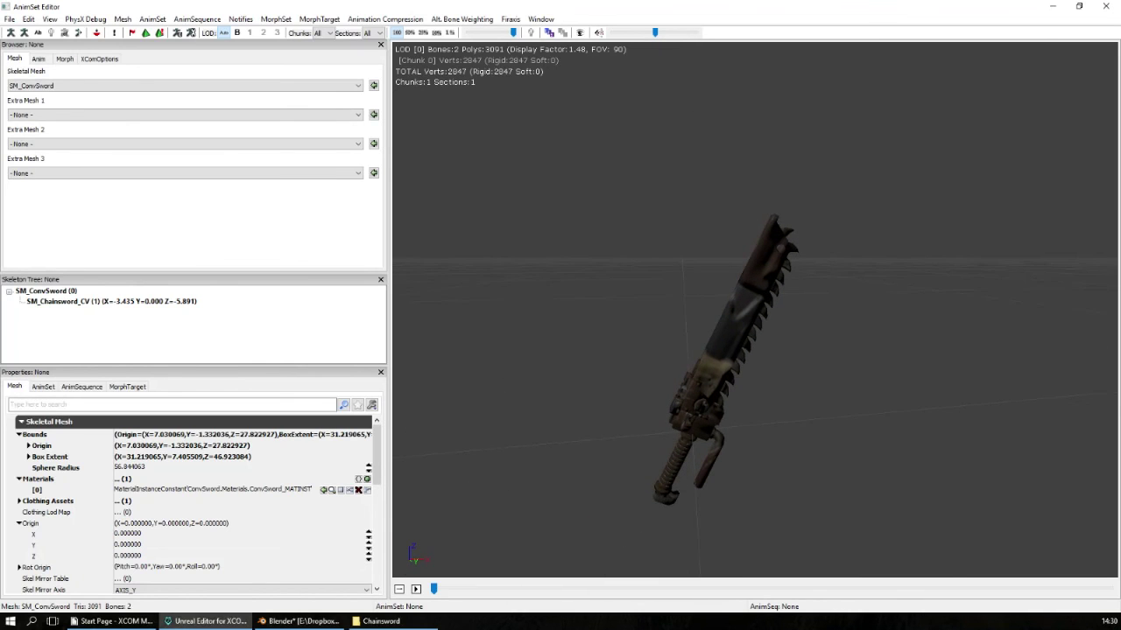
{"action": "left_click", "coordinate": [1106, 6]}
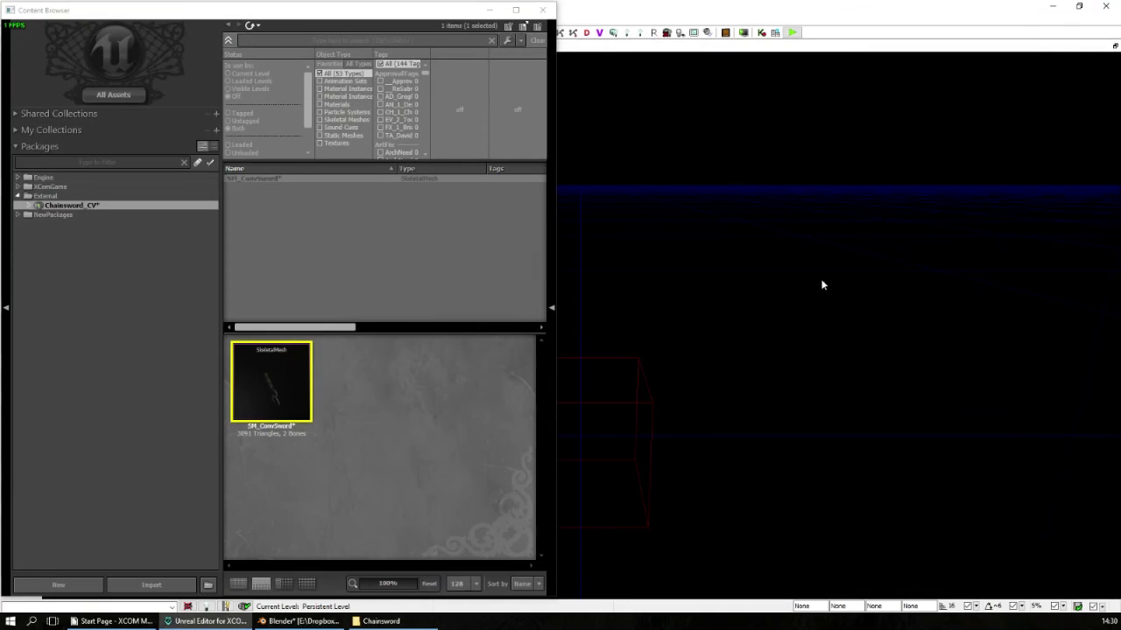
Step: Filter packages for 'sword' and select ConvSword_MATINST in the ConvSword package
{"action": "left_click", "coordinate": [17, 161]}
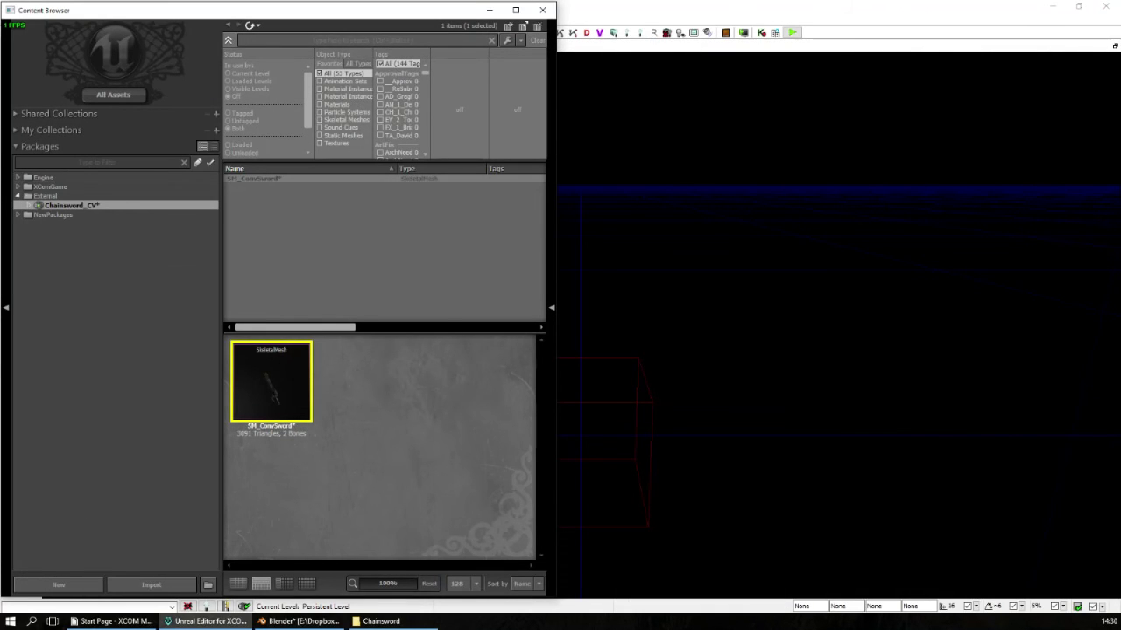
{"action": "type", "text": "sword"}
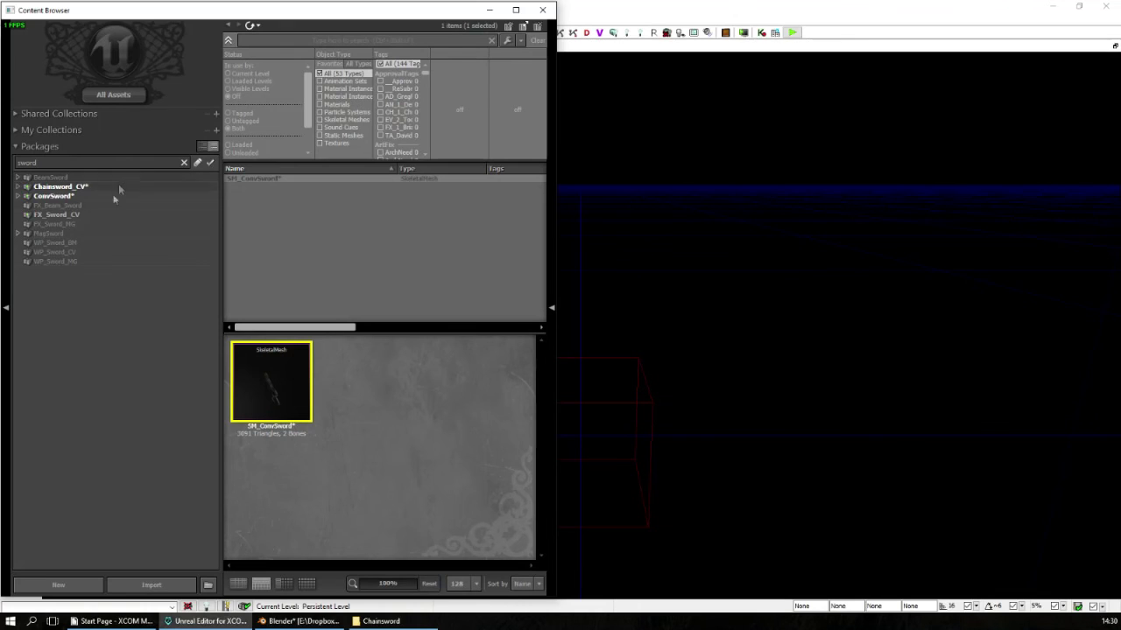
{"action": "left_click", "coordinate": [109, 196]}
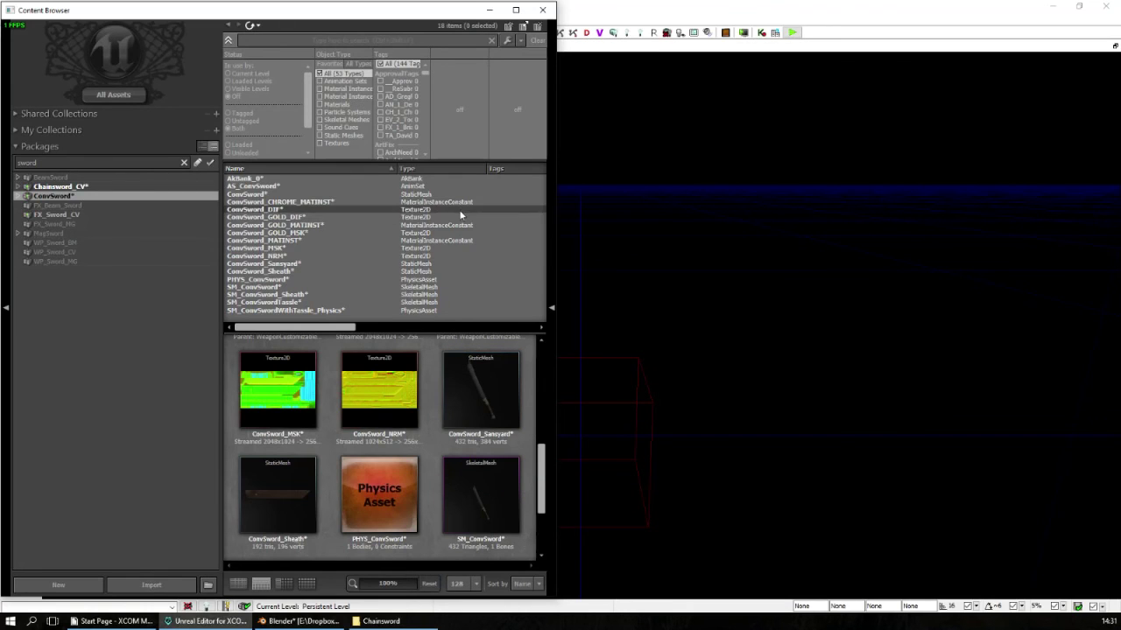
{"action": "left_click", "coordinate": [333, 241]}
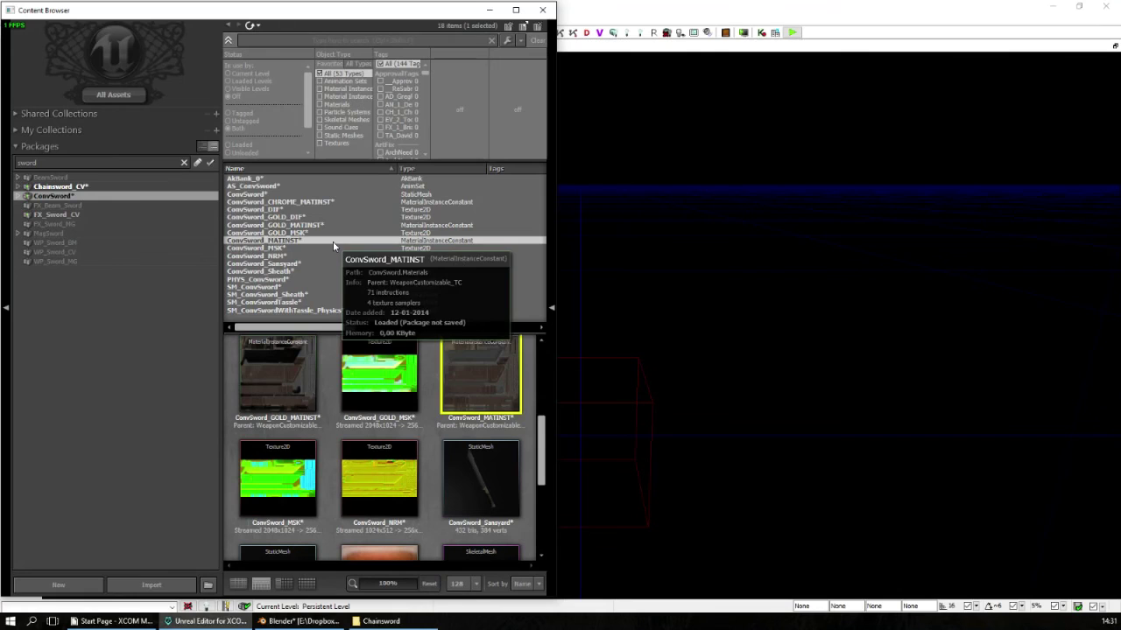
Step: Copy ConvSword_MATINST into package Chainsword_CV with the new name MAT_Chainsword_CV
{"action": "right_click", "coordinate": [312, 239]}
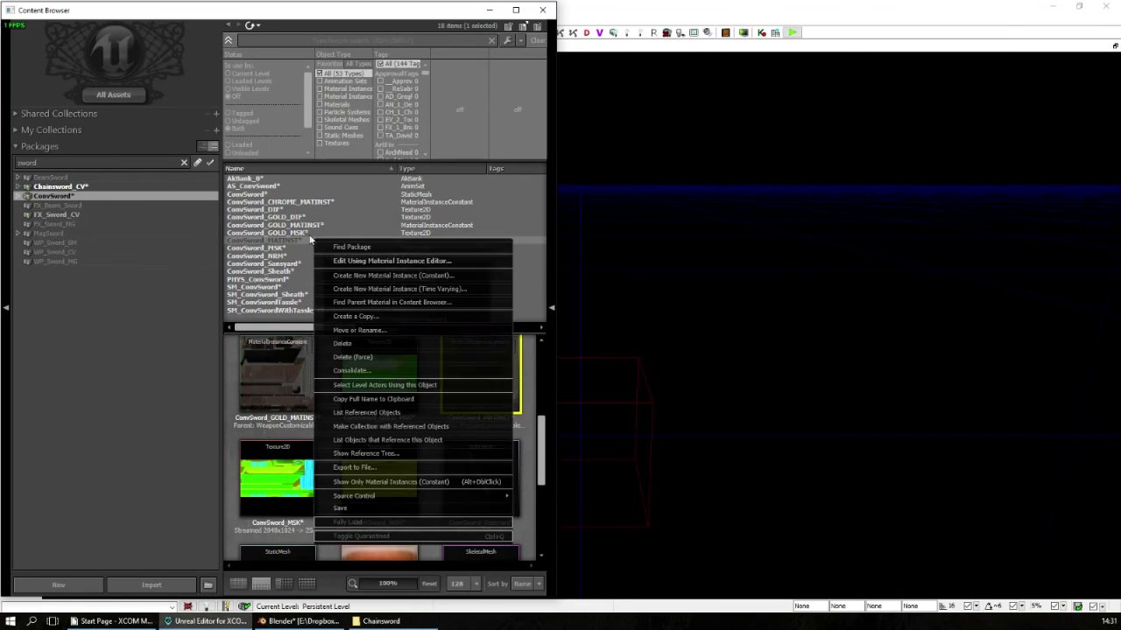
{"action": "left_click", "coordinate": [714, 438]}
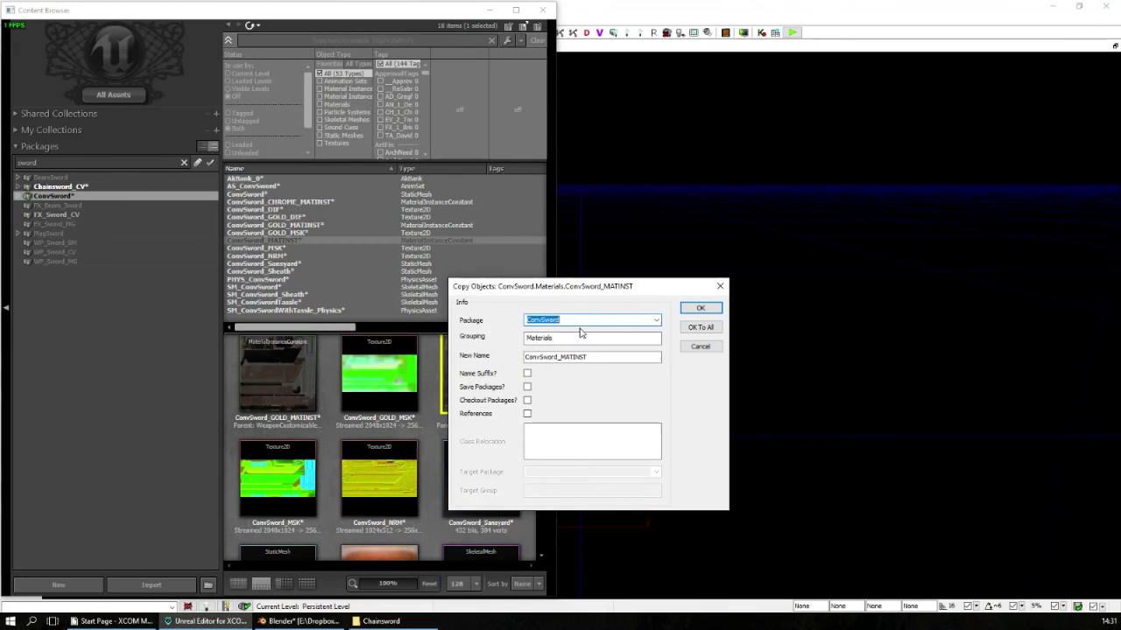
{"action": "type", "text": "chains"}
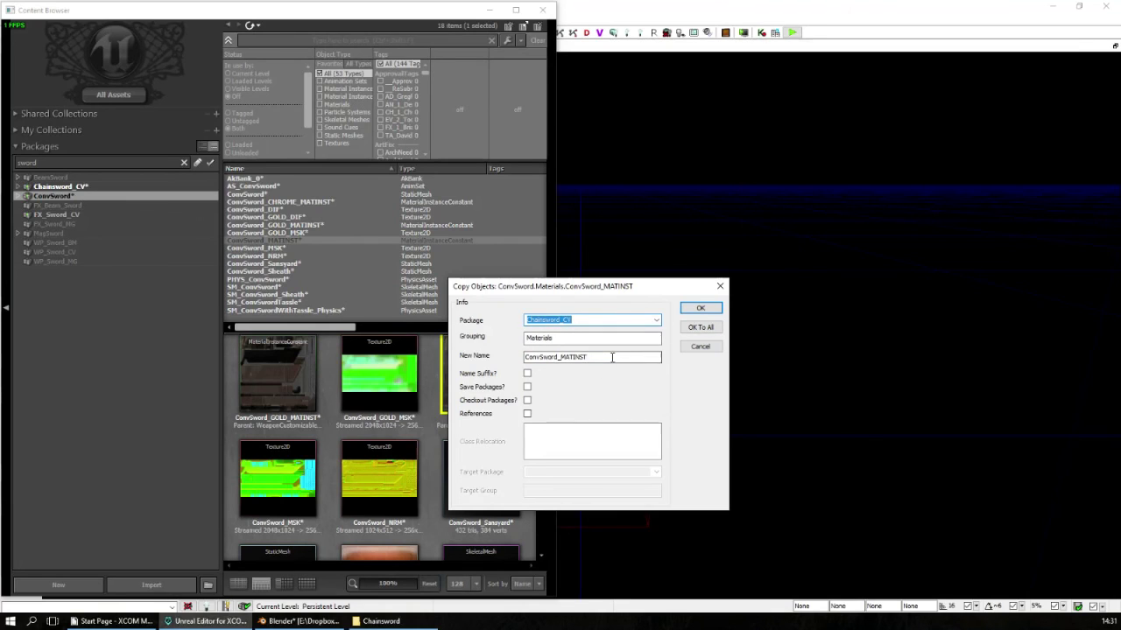
{"action": "key", "text": "Tab"}
{"action": "key", "text": "Tab"}
{"action": "type", "text": "MAT"}
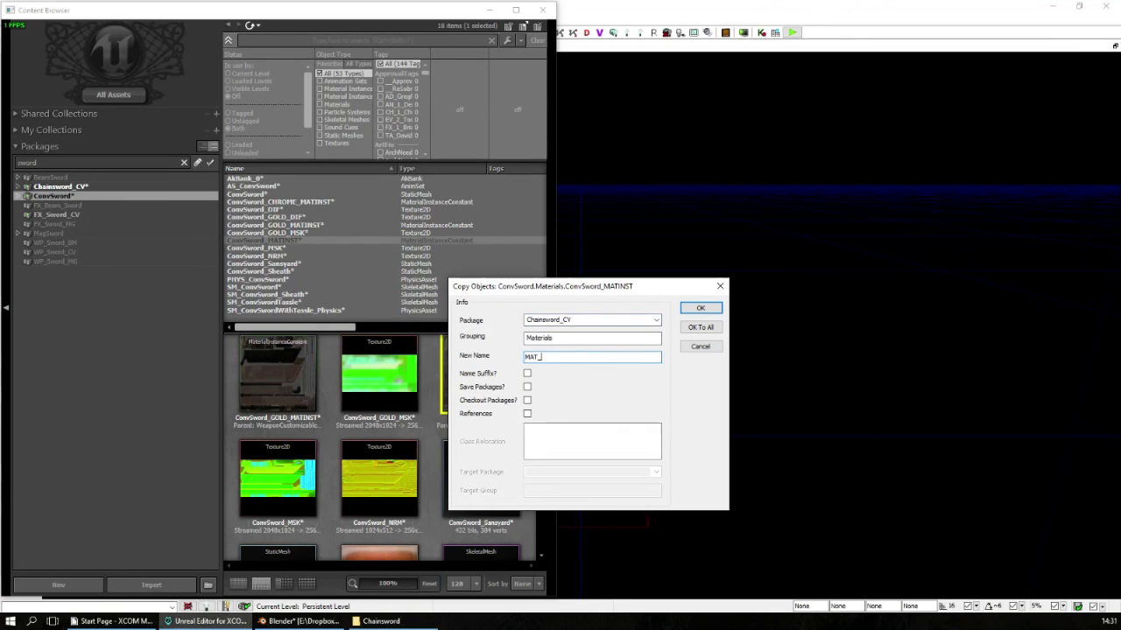
{"action": "type", "text": "_Chainsword"}
{"action": "type", "text": "rd"}
{"action": "type", "text": "_CV"}
{"action": "key", "text": "Return"}
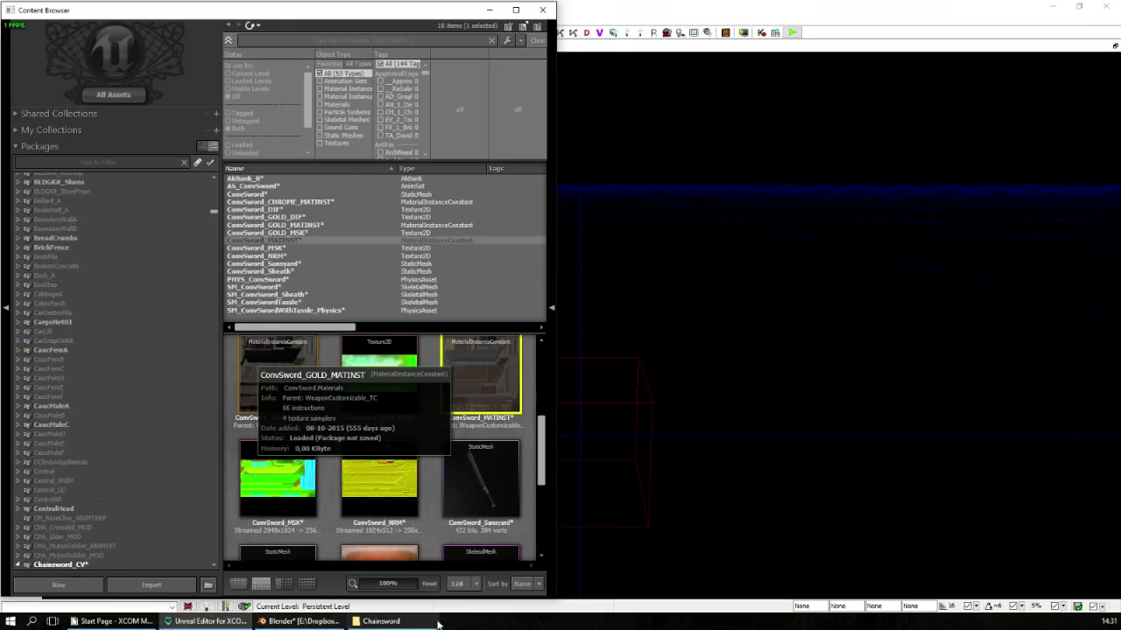
{"action": "left_click", "coordinate": [381, 621]}
Step: Open t_sm_chainsword_01_d.tga from the Original folder in Photoshop CC
{"action": "double_click", "coordinate": [688, 166]}
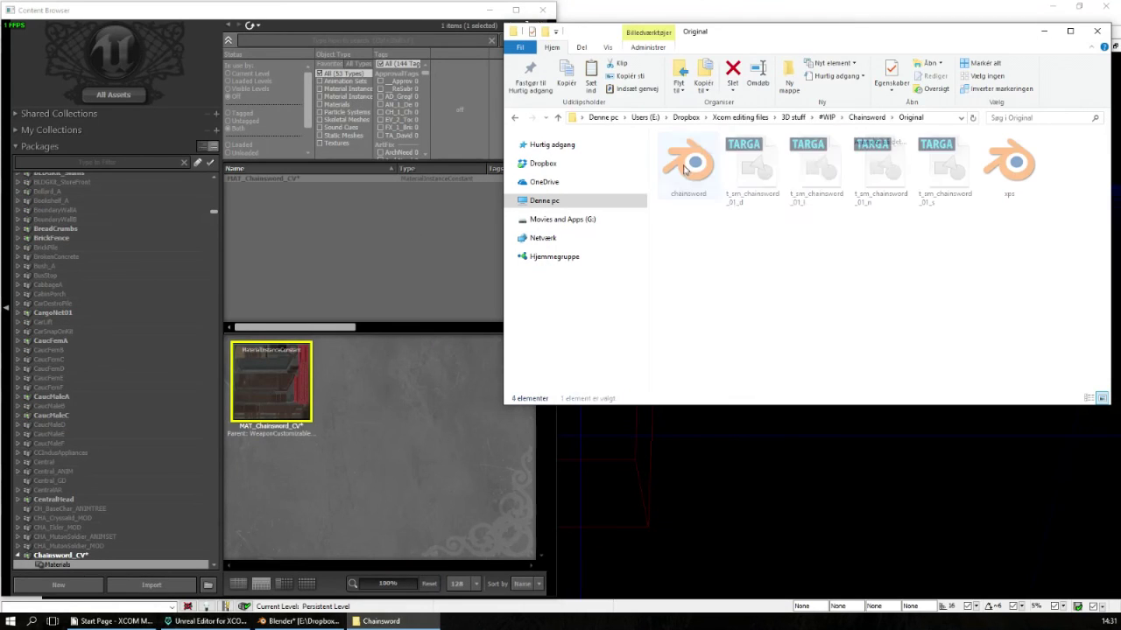
{"action": "left_click", "coordinate": [753, 174]}
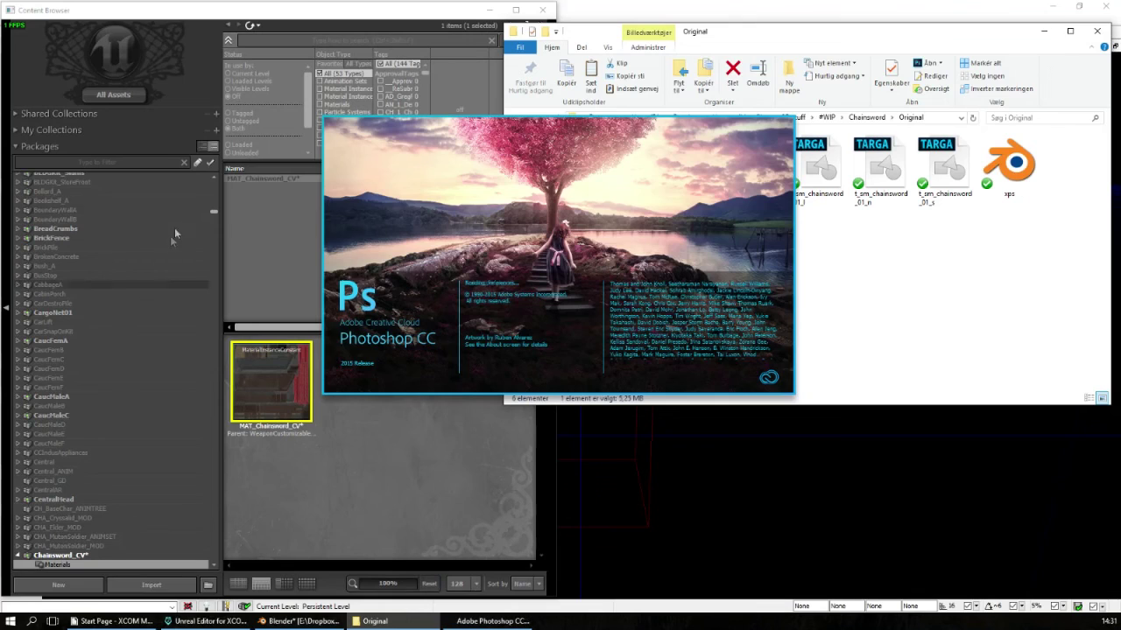
{"action": "left_click", "coordinate": [202, 149]}
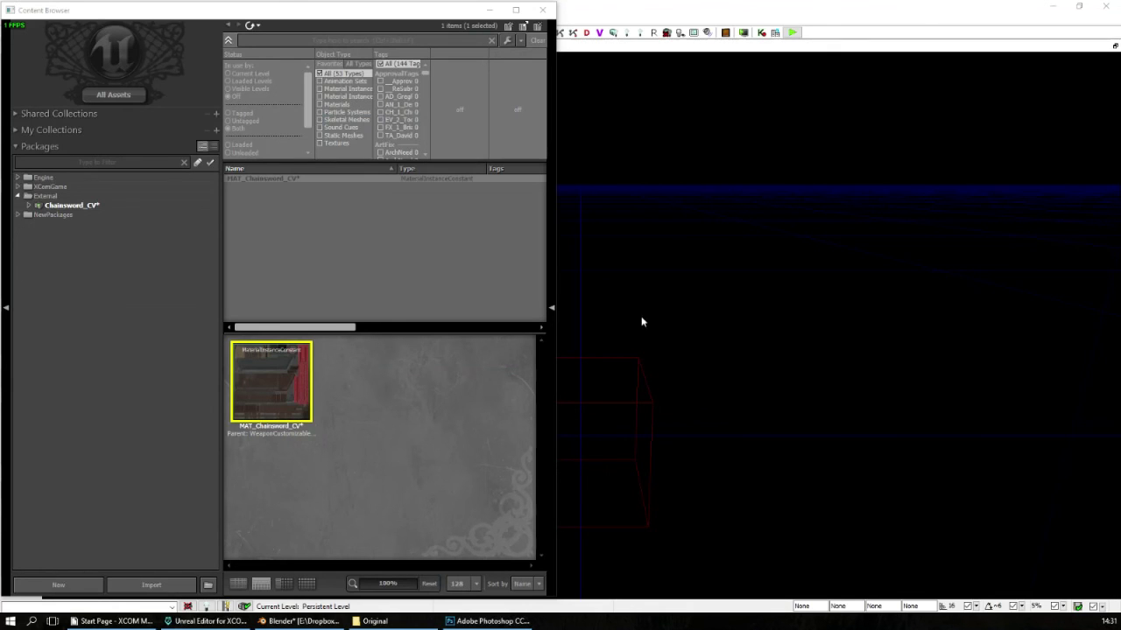
{"action": "left_click", "coordinate": [374, 621]}
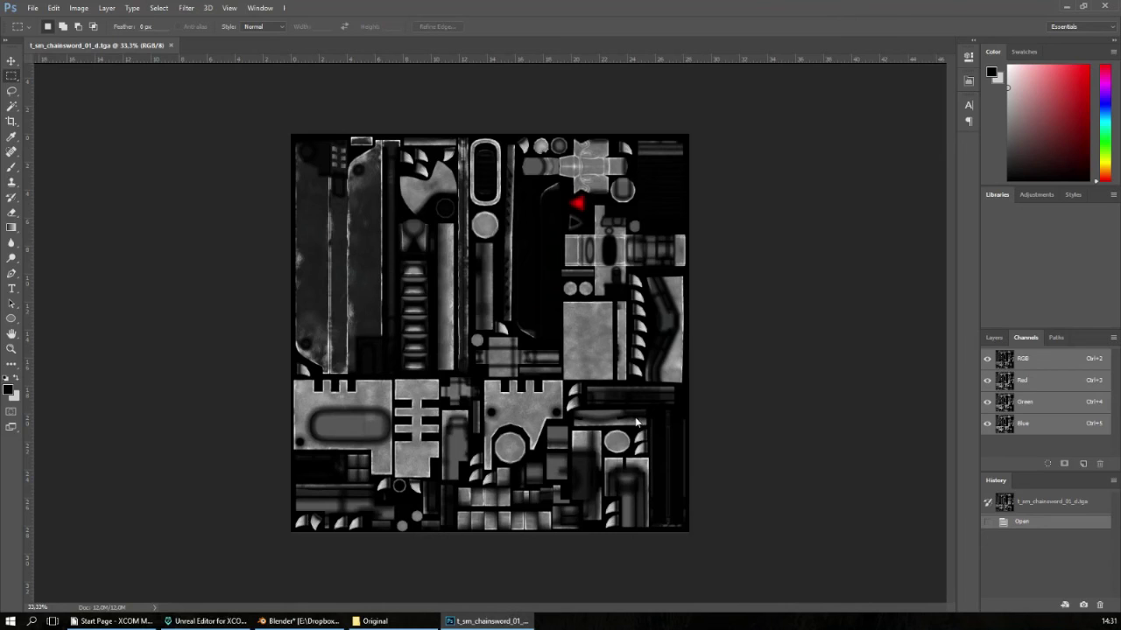
Step: Open the _l, _n and _s chainsword textures in Photoshop and show the normal map
{"action": "left_click", "coordinate": [375, 620]}
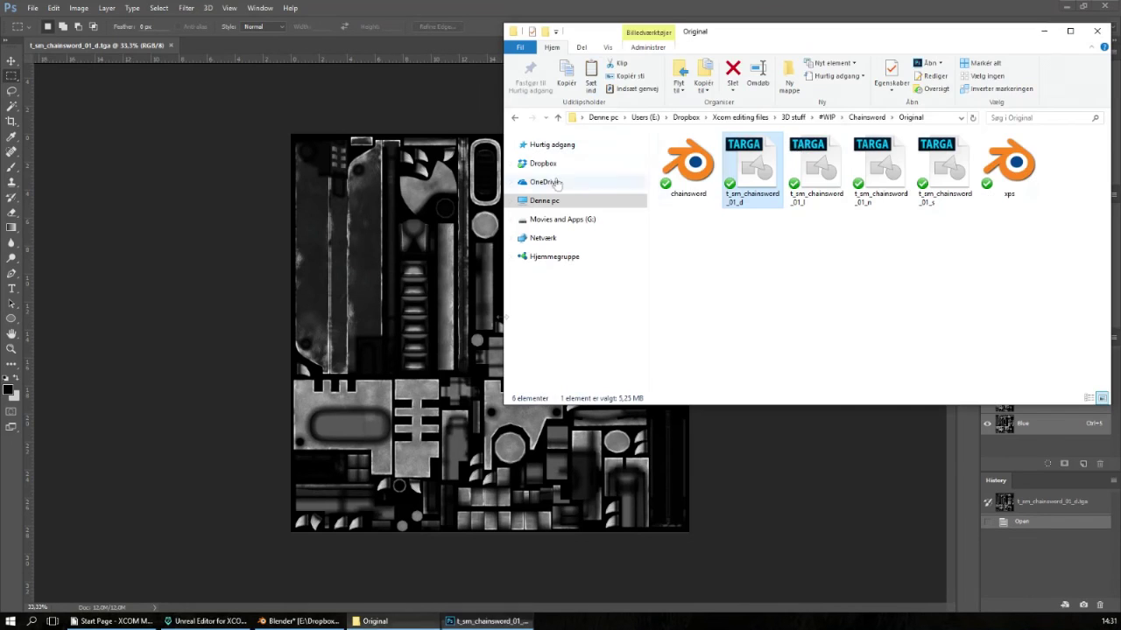
{"action": "left_click", "coordinate": [816, 168]}
{"action": "left_click", "coordinate": [944, 166], "text": "shift"}
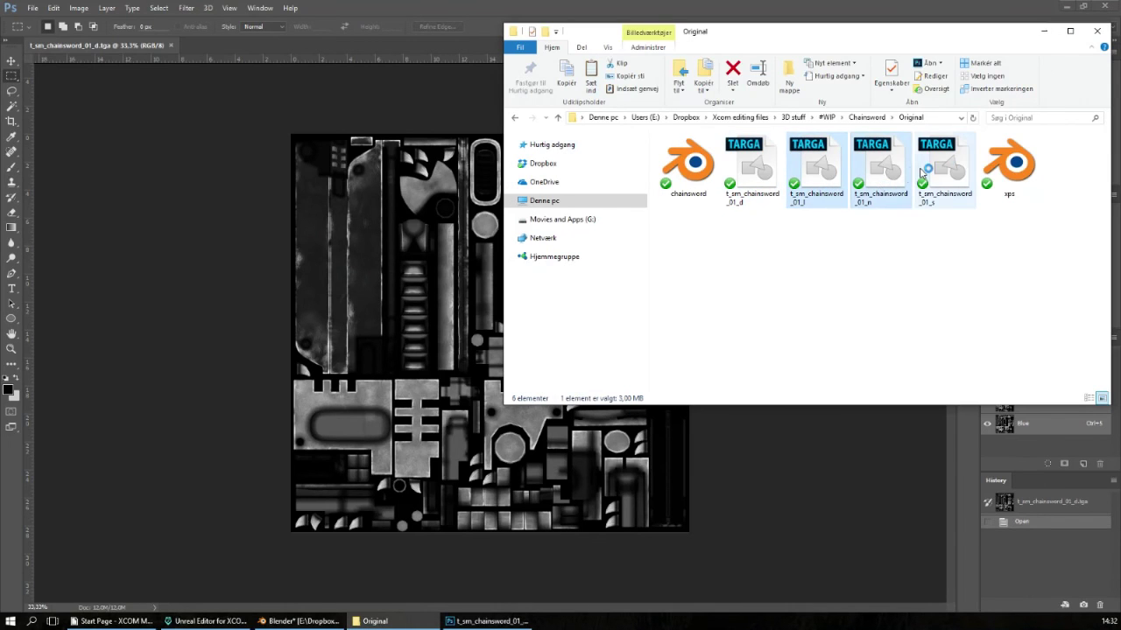
{"action": "double_click", "coordinate": [804, 172]}
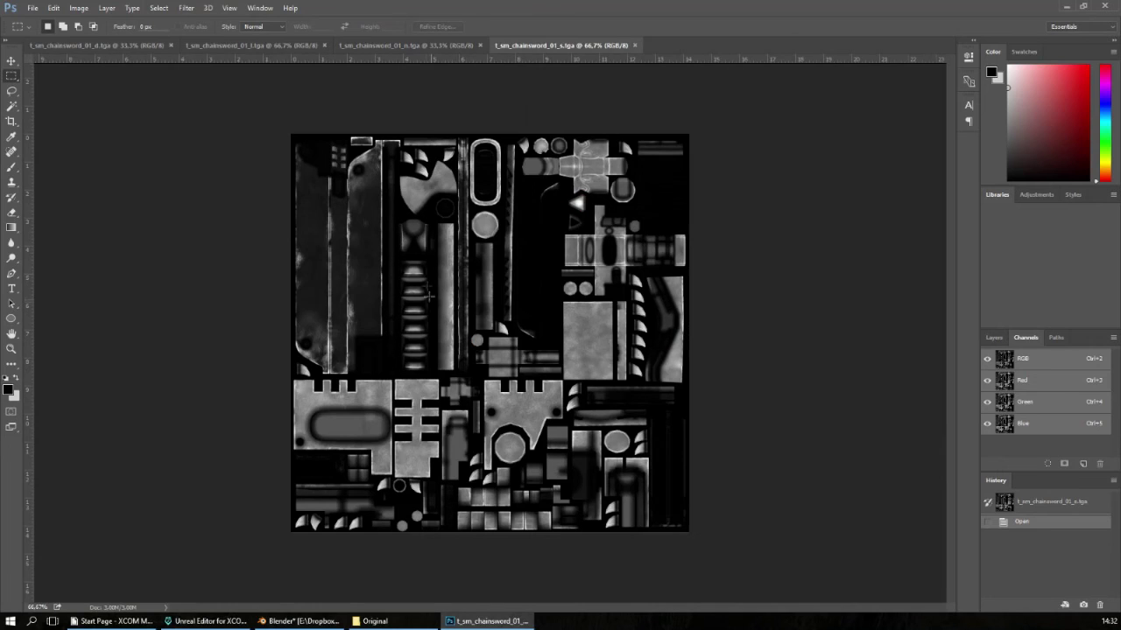
{"action": "left_click", "coordinate": [449, 47]}
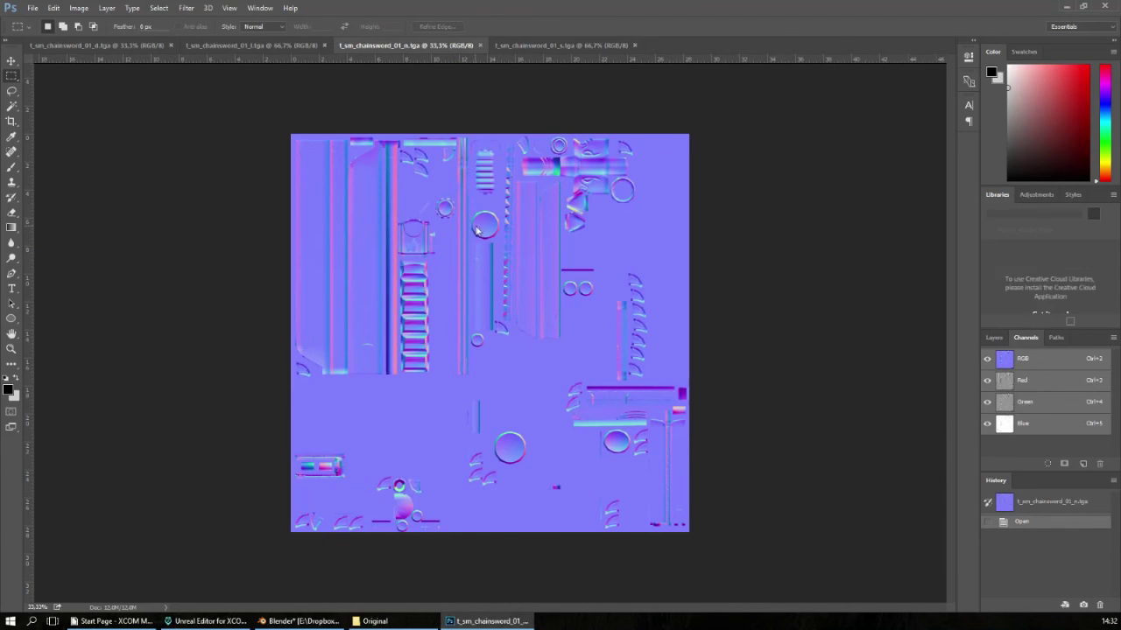
Step: Save the normal map as Chainsword_NRM.tga with default Targa options and close it
{"action": "key", "text": "ctrl+shift+s"}
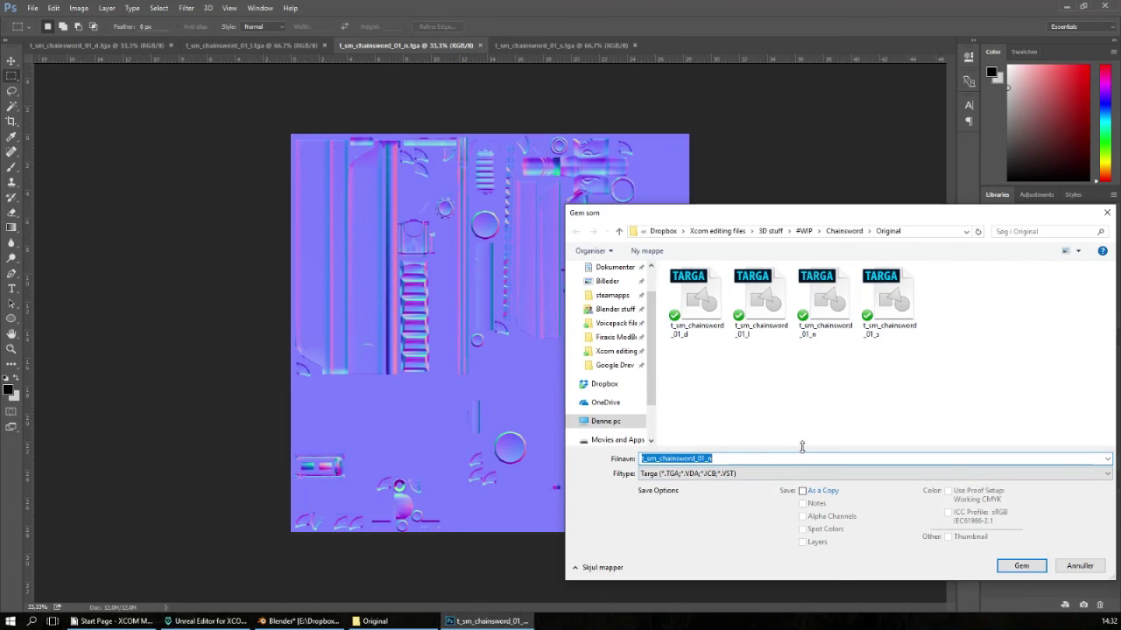
{"action": "type", "text": "c"}
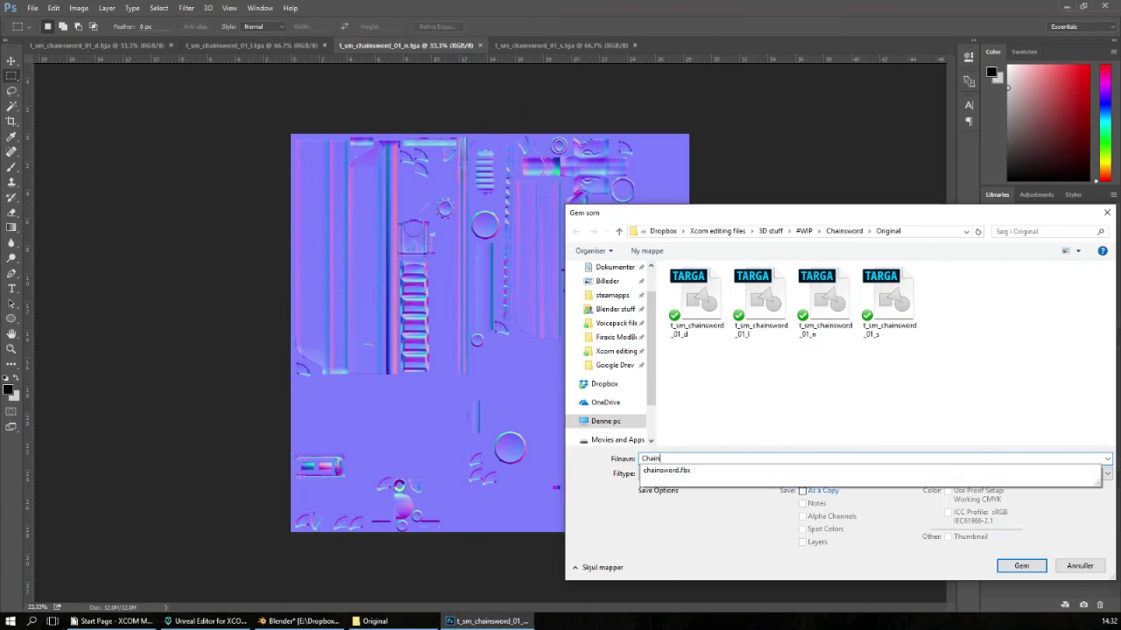
{"action": "type", "text": "hainsowe"}
{"action": "key", "text": "BackSpace"}
{"action": "key", "text": "BackSpace"}
{"action": "type", "text": "word_"}
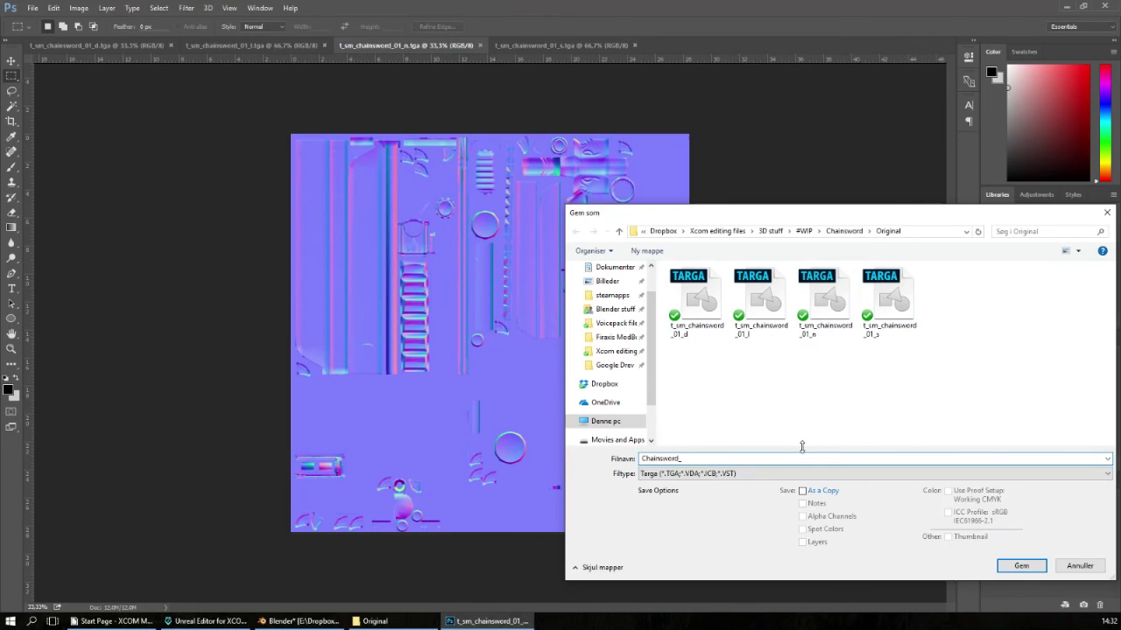
{"action": "type", "text": "DK"}
{"action": "type", "text": "NRM"}
{"action": "key", "text": "Return"}
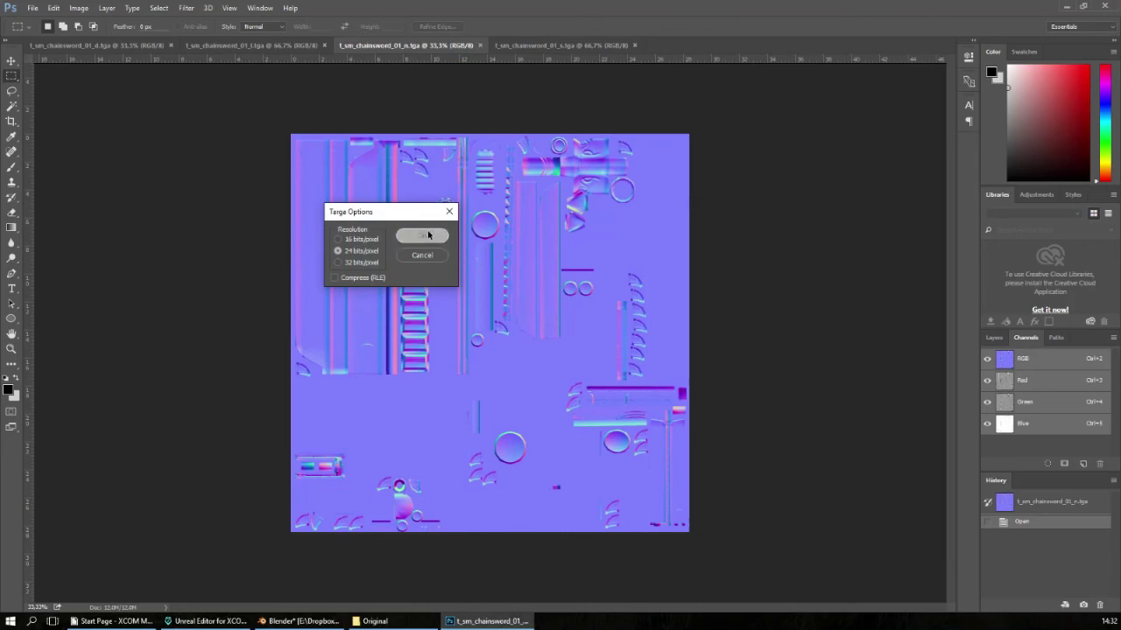
{"action": "left_click", "coordinate": [422, 235]}
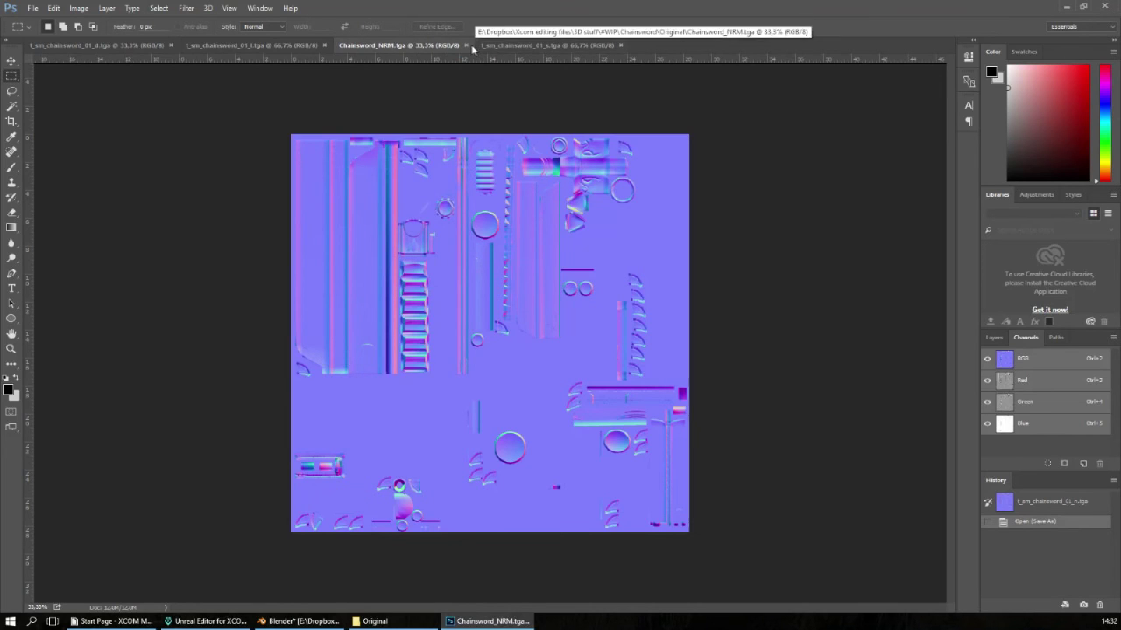
{"action": "left_click", "coordinate": [467, 46]}
Step: Save the t_sm_chainsword_01_d diffuse texture as Chainsword_DIF.tga and close it
{"action": "left_click", "coordinate": [303, 50]}
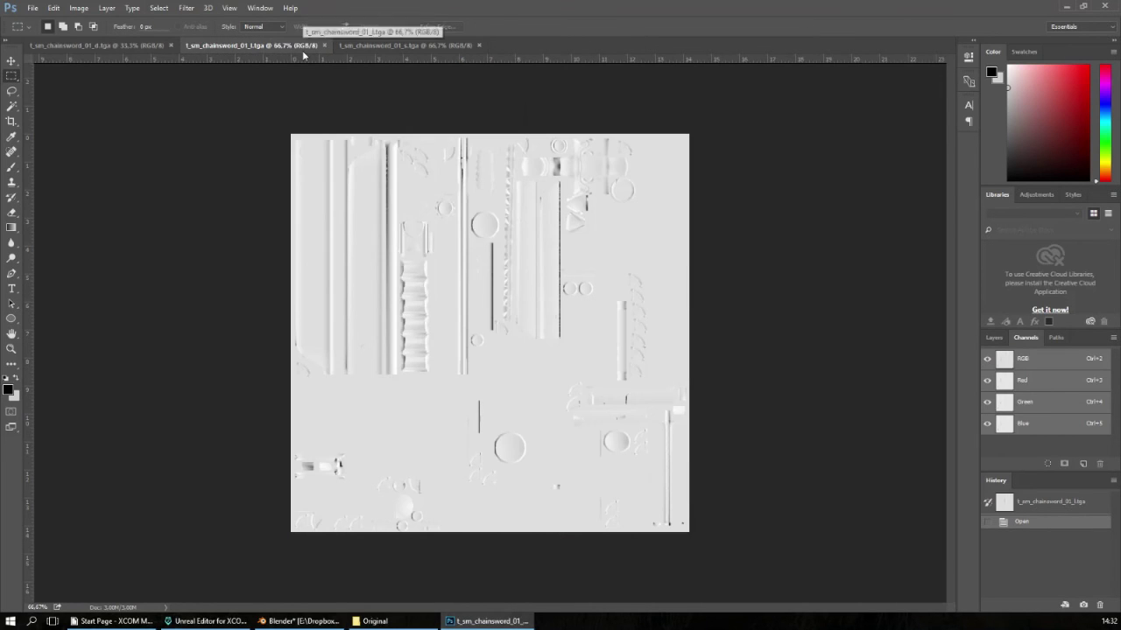
{"action": "left_click", "coordinate": [405, 46]}
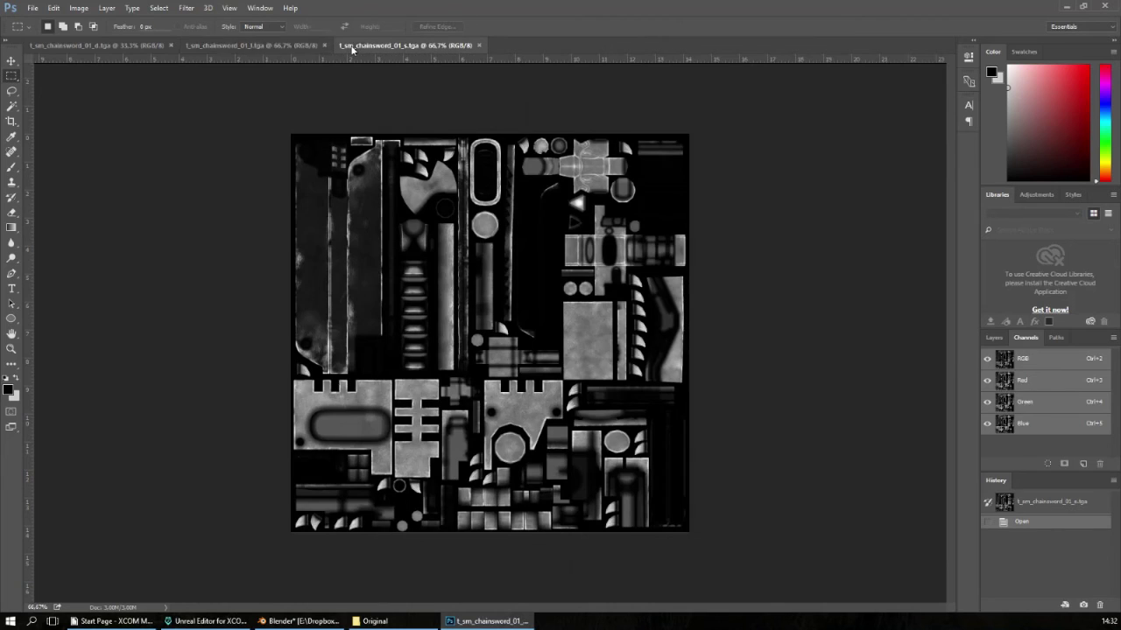
{"action": "left_click", "coordinate": [61, 46]}
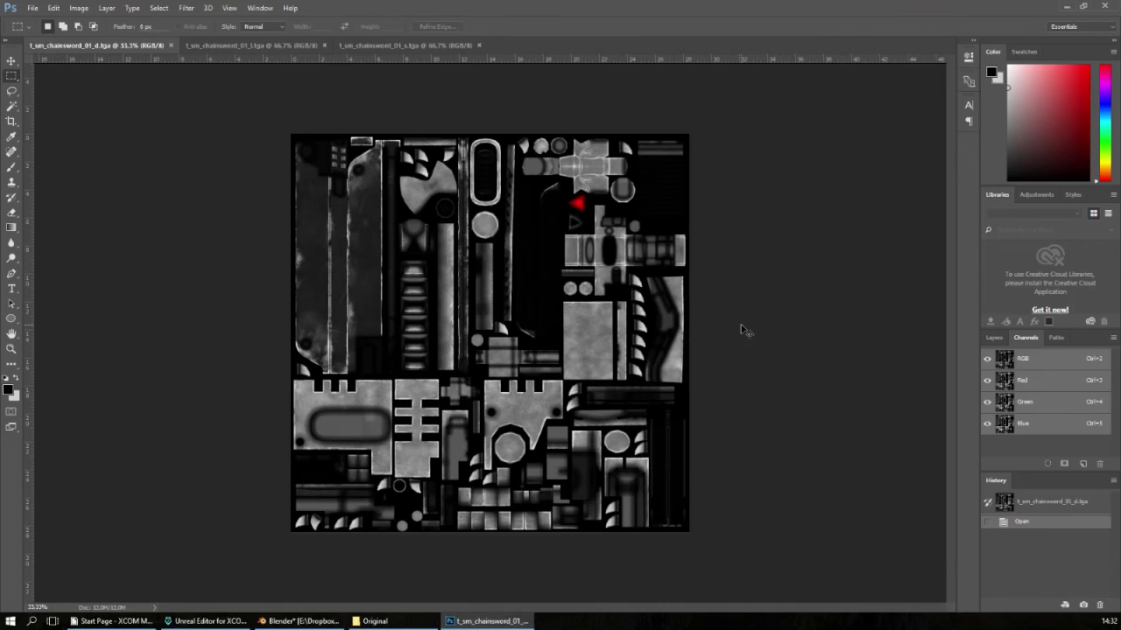
{"action": "key", "text": "ctrl+shift+s"}
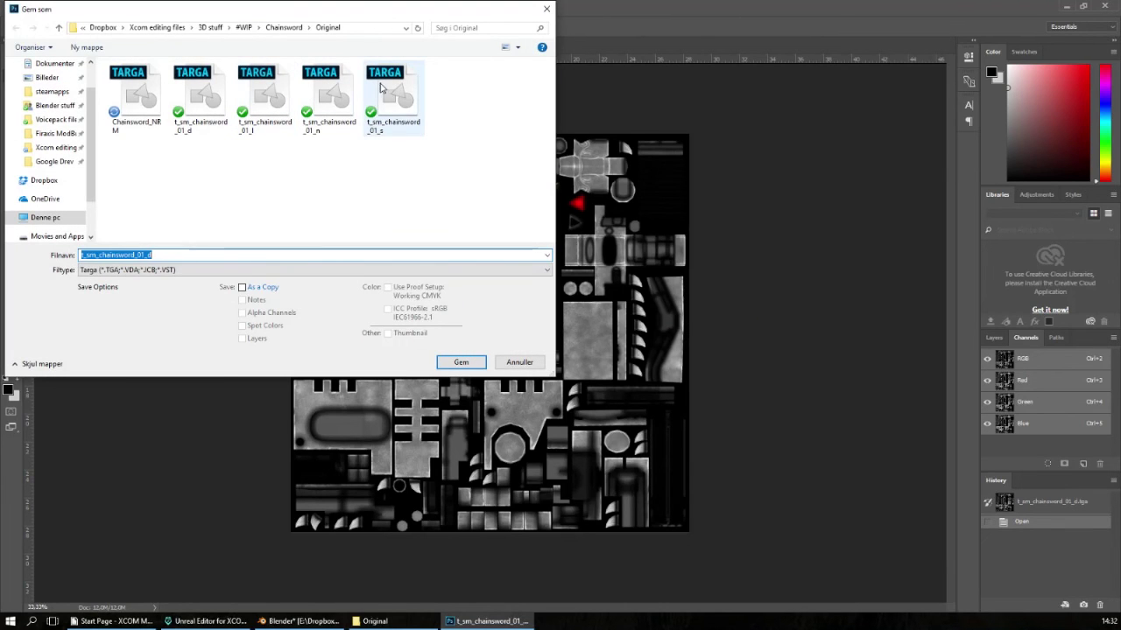
{"action": "left_click", "coordinate": [136, 98]}
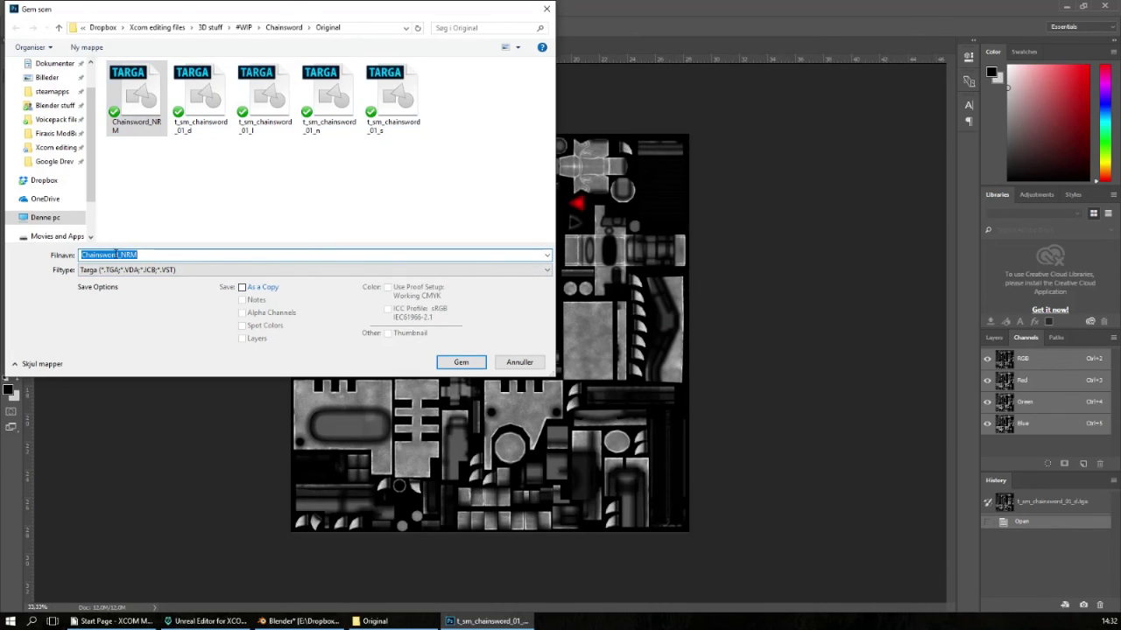
{"action": "left_click_drag", "start_coordinate": [121, 255], "coordinate": [281, 255]}
{"action": "key", "text": "BackSpace"}
{"action": "type", "text": "DIF"}
{"action": "key", "text": "Return"}
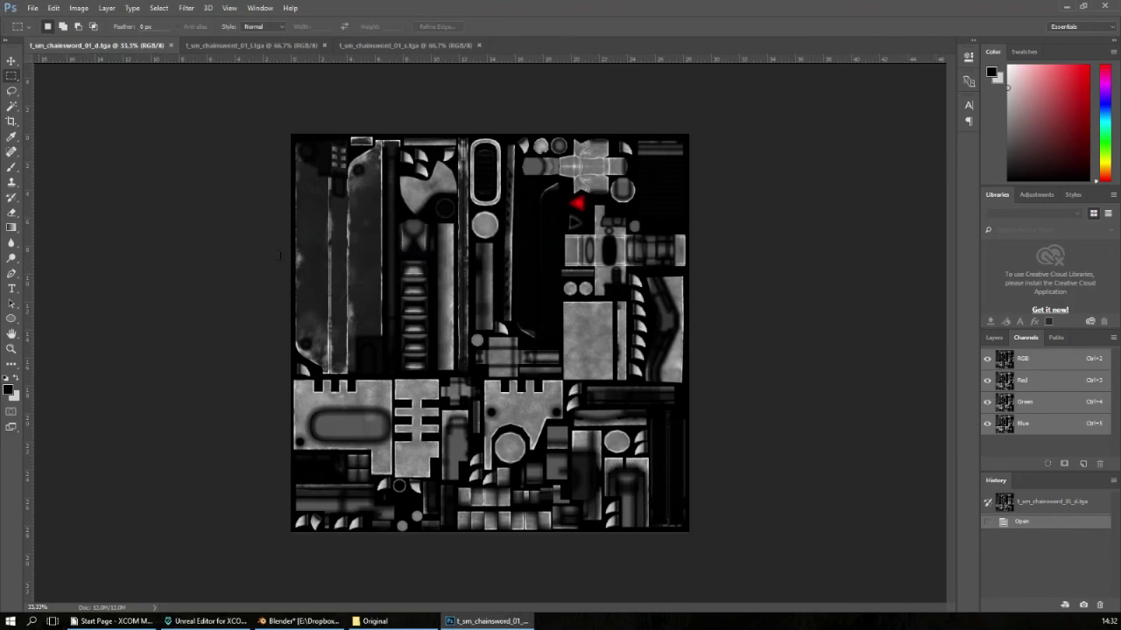
{"action": "left_click", "coordinate": [421, 235]}
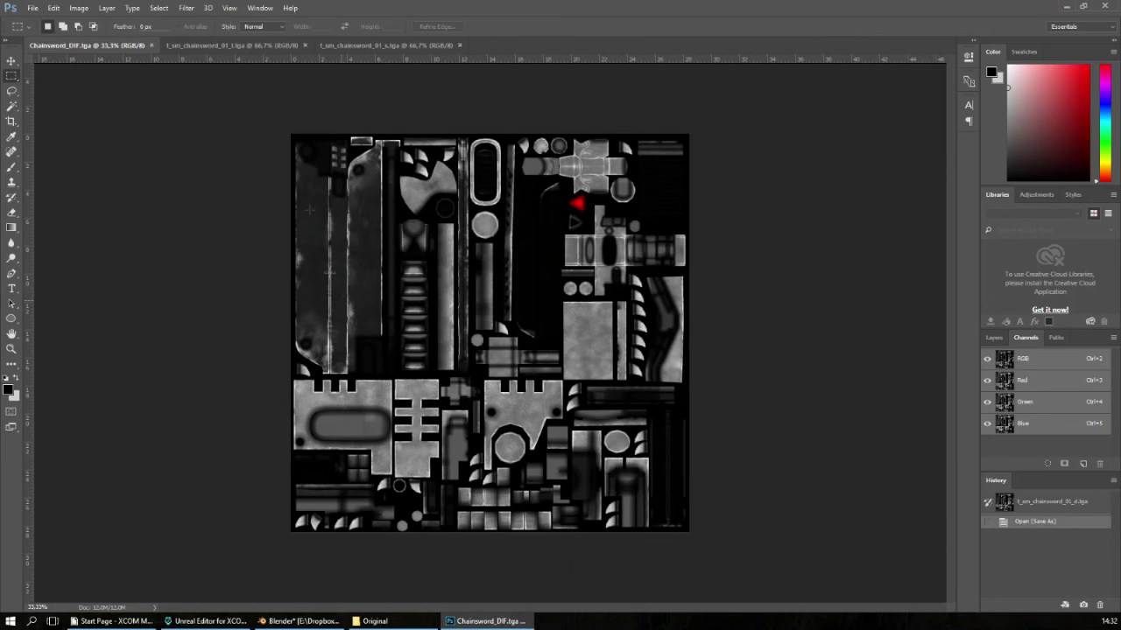
{"action": "left_click", "coordinate": [153, 45]}
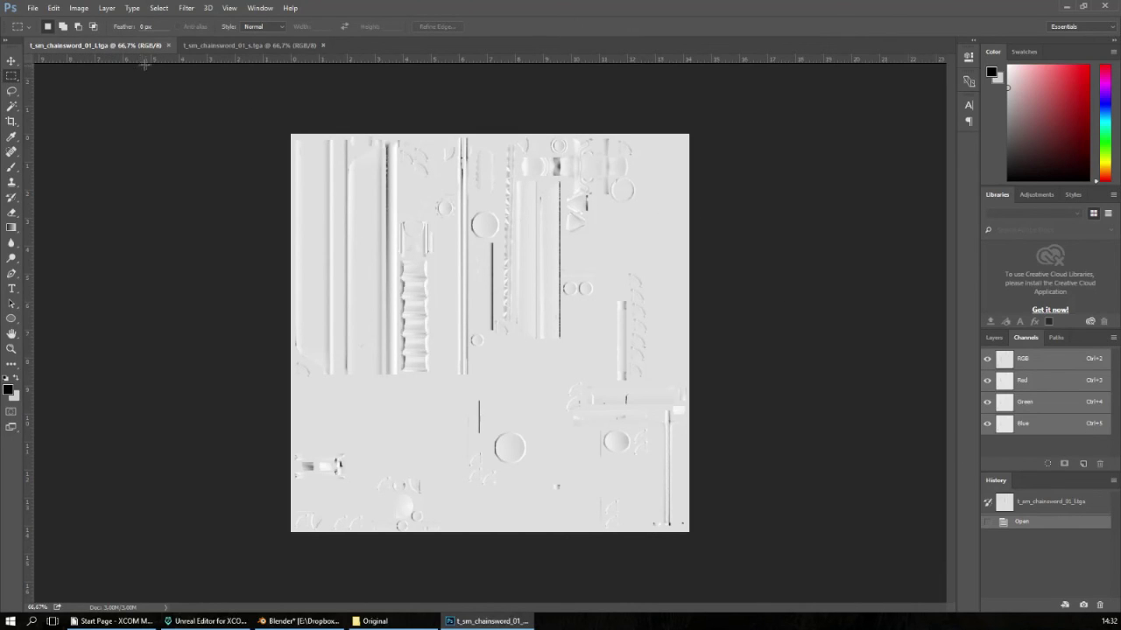
Step: Inspect the Red, Green and Blue channels of the _s and _l textures
{"action": "left_click", "coordinate": [228, 48]}
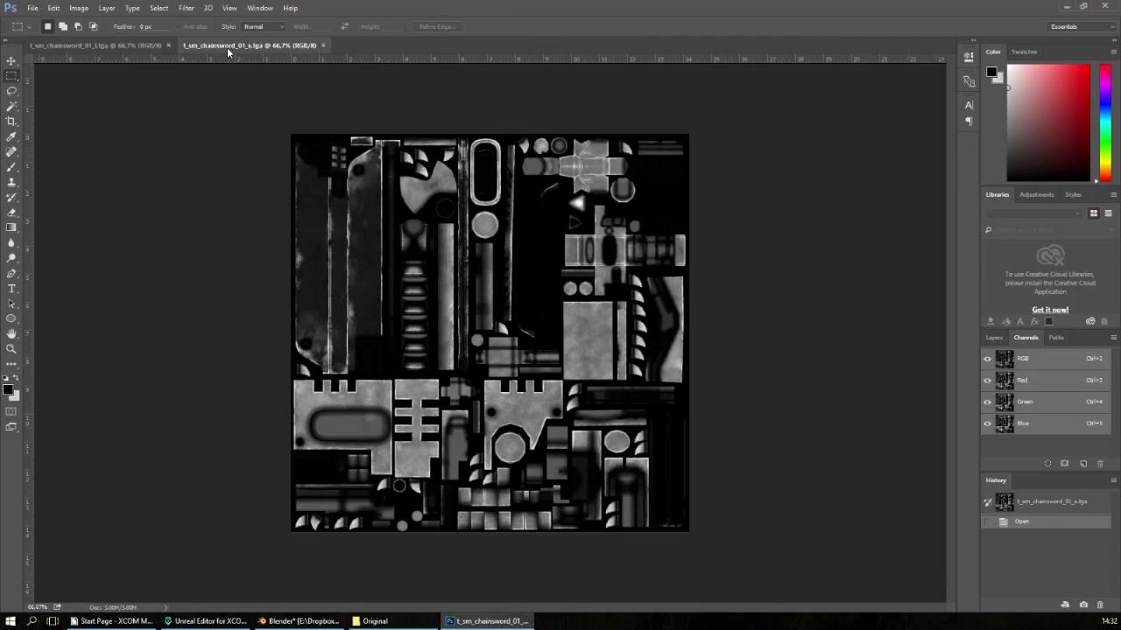
{"action": "left_click", "coordinate": [1040, 426]}
{"action": "left_click", "coordinate": [1039, 404]}
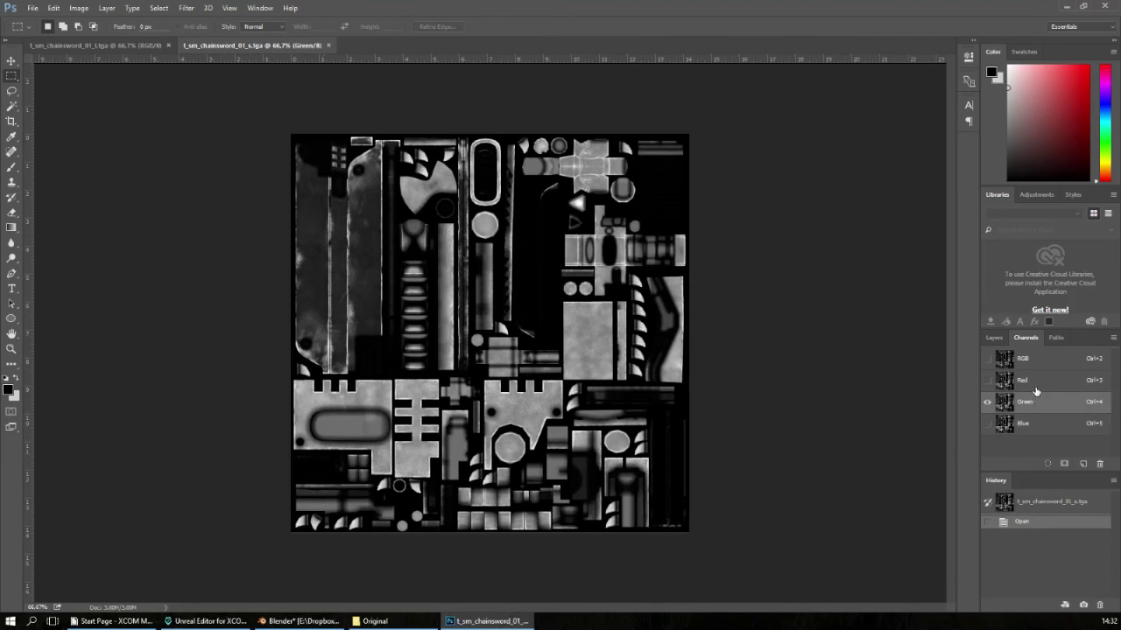
{"action": "left_click", "coordinate": [1036, 383]}
{"action": "left_click", "coordinate": [1042, 364]}
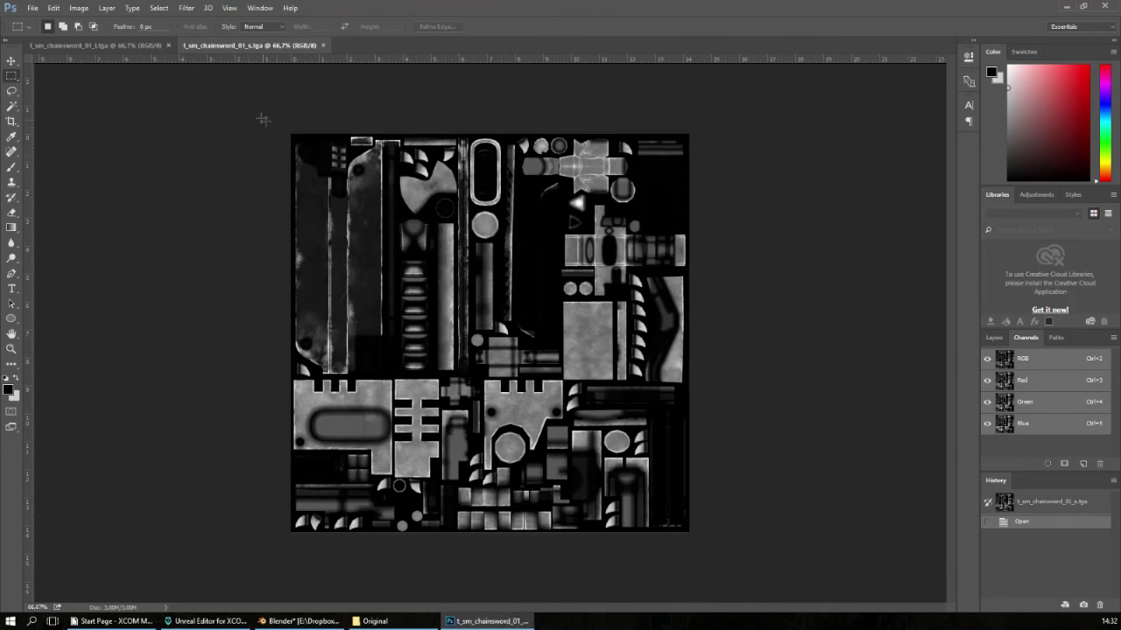
{"action": "left_click", "coordinate": [96, 44]}
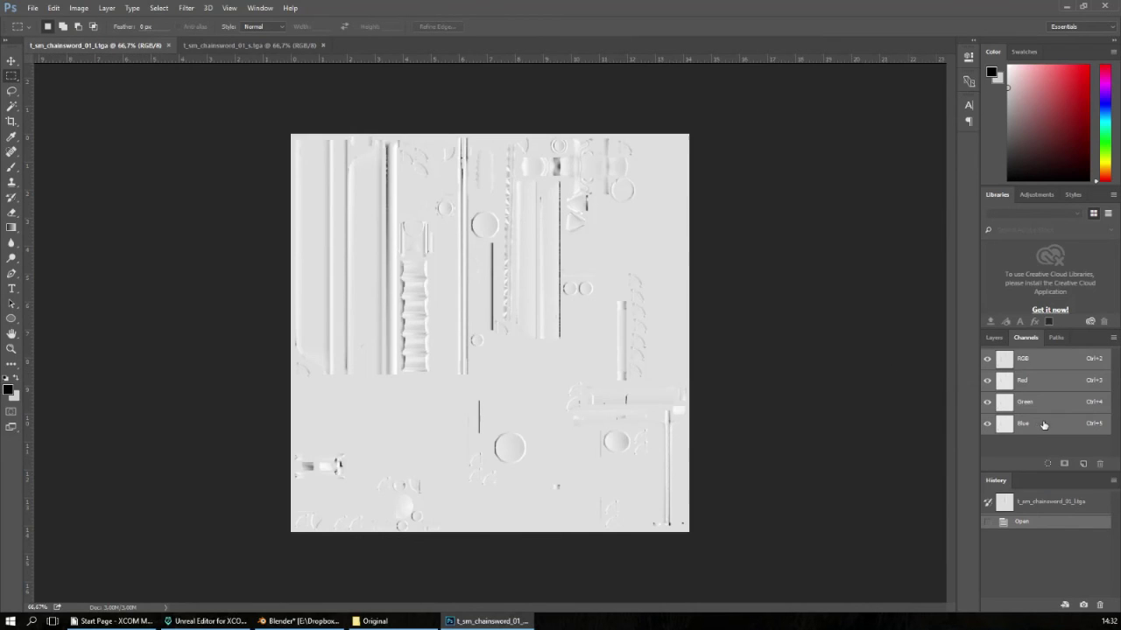
{"action": "left_click", "coordinate": [1043, 425]}
{"action": "left_click", "coordinate": [1043, 403]}
{"action": "left_click", "coordinate": [1043, 380]}
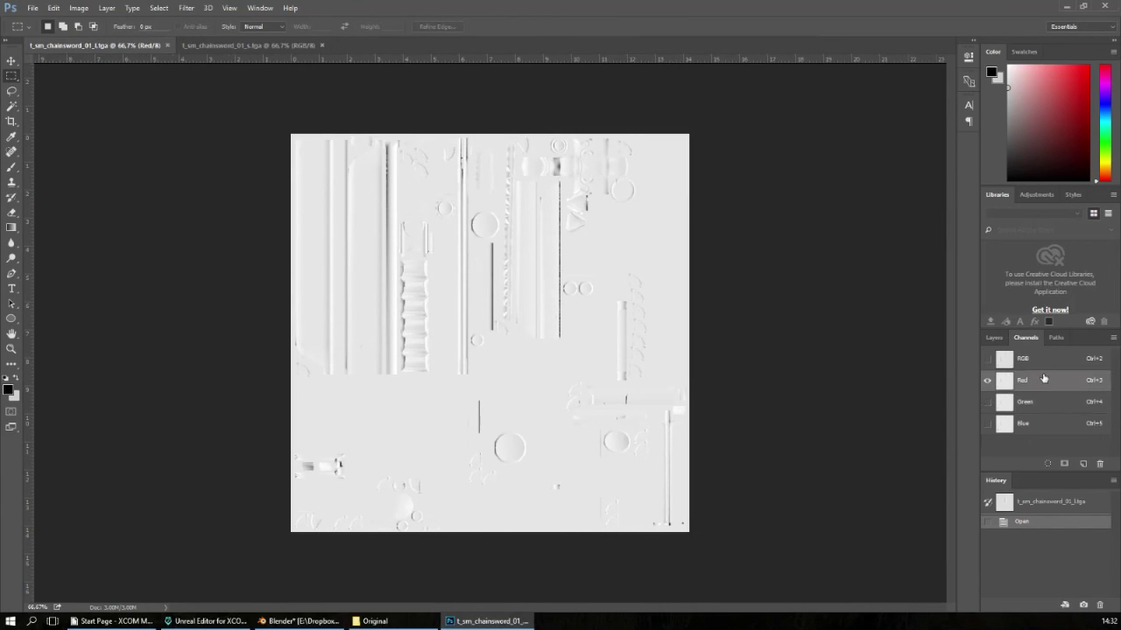
{"action": "left_click", "coordinate": [1044, 369]}
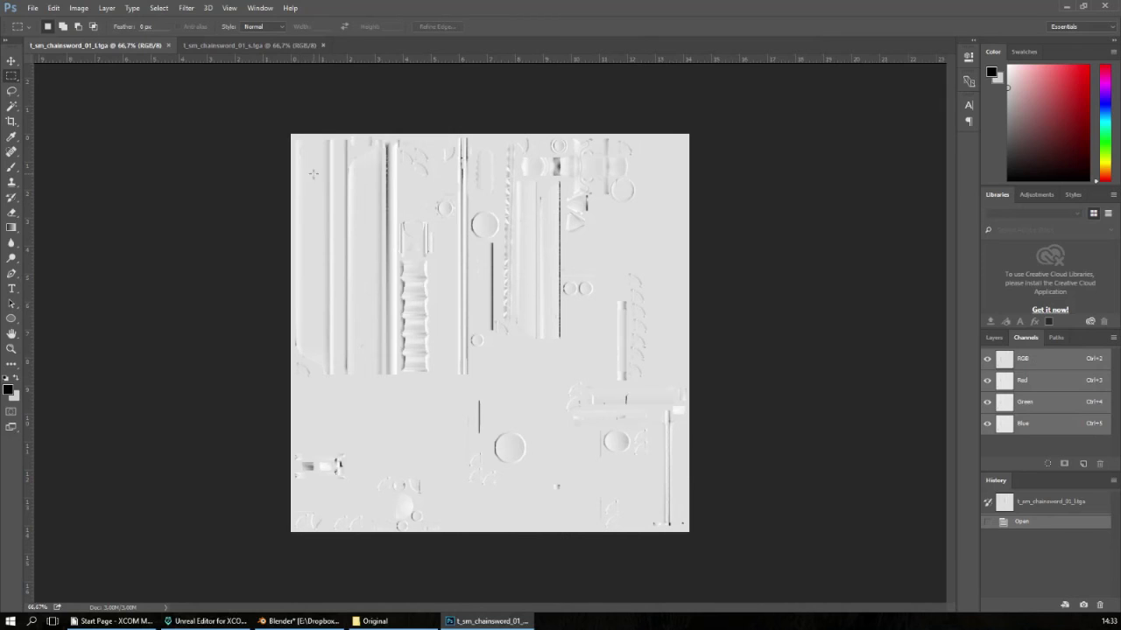
Step: Save t_sm_chainsword_01_l as Chainsword_MSK.tga and minimize Photoshop
{"action": "key", "text": "ctrl+shift+s"}
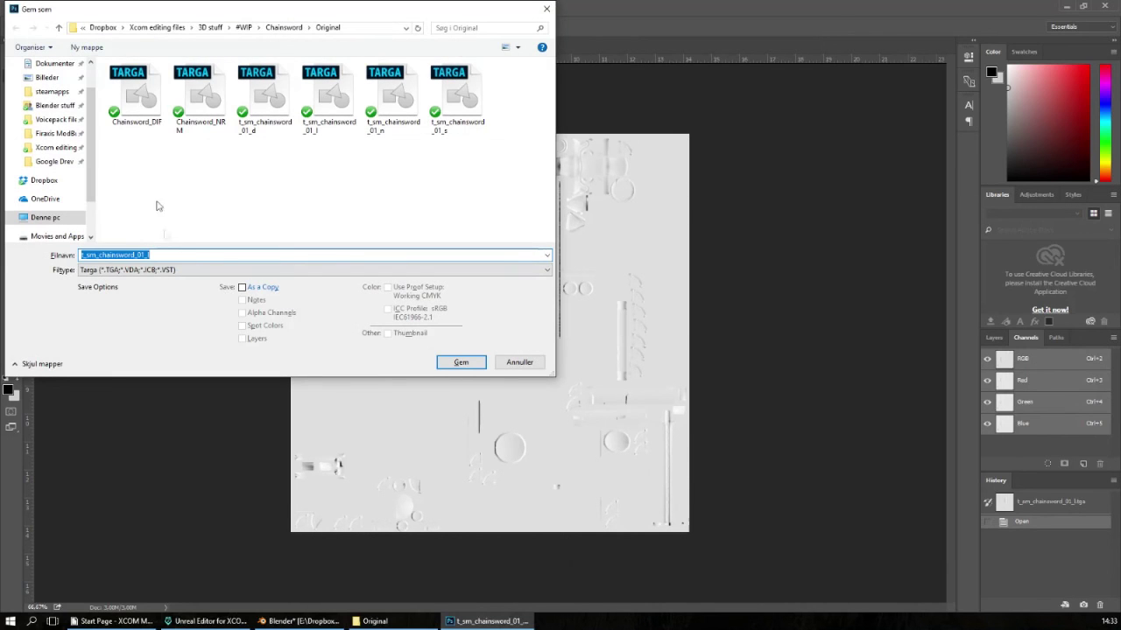
{"action": "left_click", "coordinate": [190, 92]}
{"action": "left_click", "coordinate": [283, 255]}
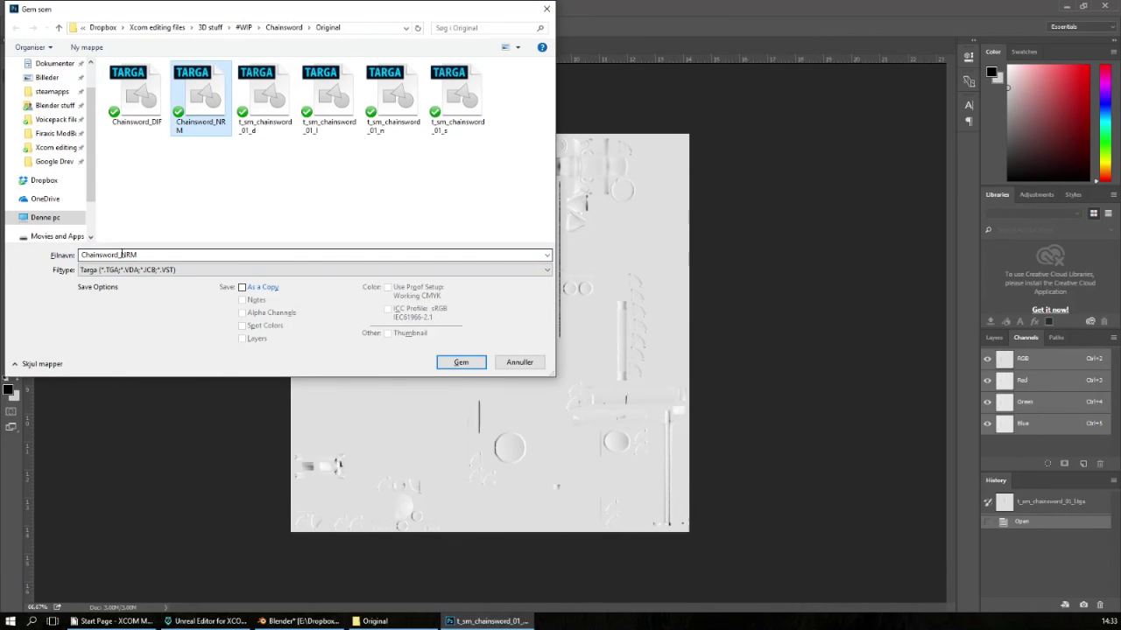
{"action": "double_click", "coordinate": [283, 255]}
{"action": "left_click", "coordinate": [283, 255]}
{"action": "key", "text": "BackSpace"}
{"action": "key", "text": "BackSpace"}
{"action": "key", "text": "BackSpace"}
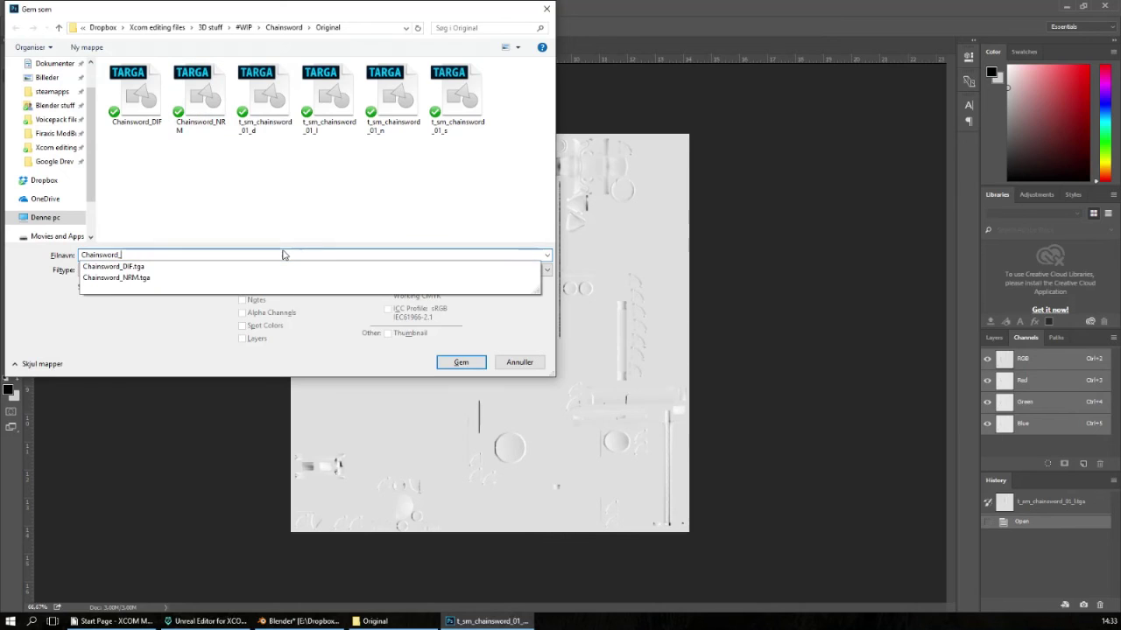
{"action": "type", "text": "MSK"}
{"action": "key", "text": "Return"}
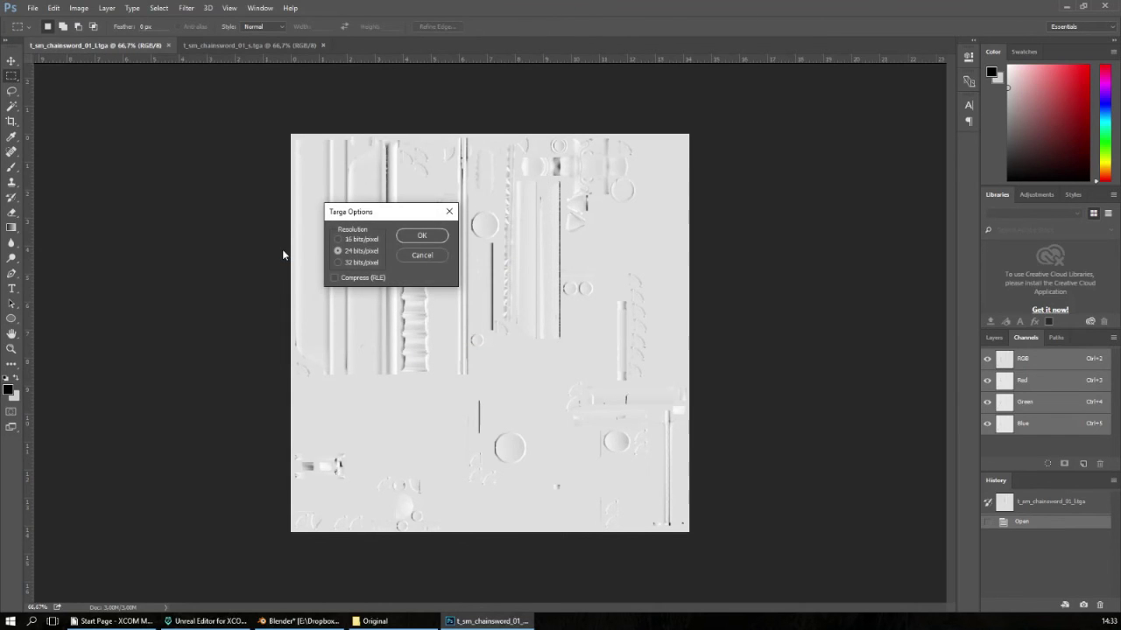
{"action": "key", "text": "Return"}
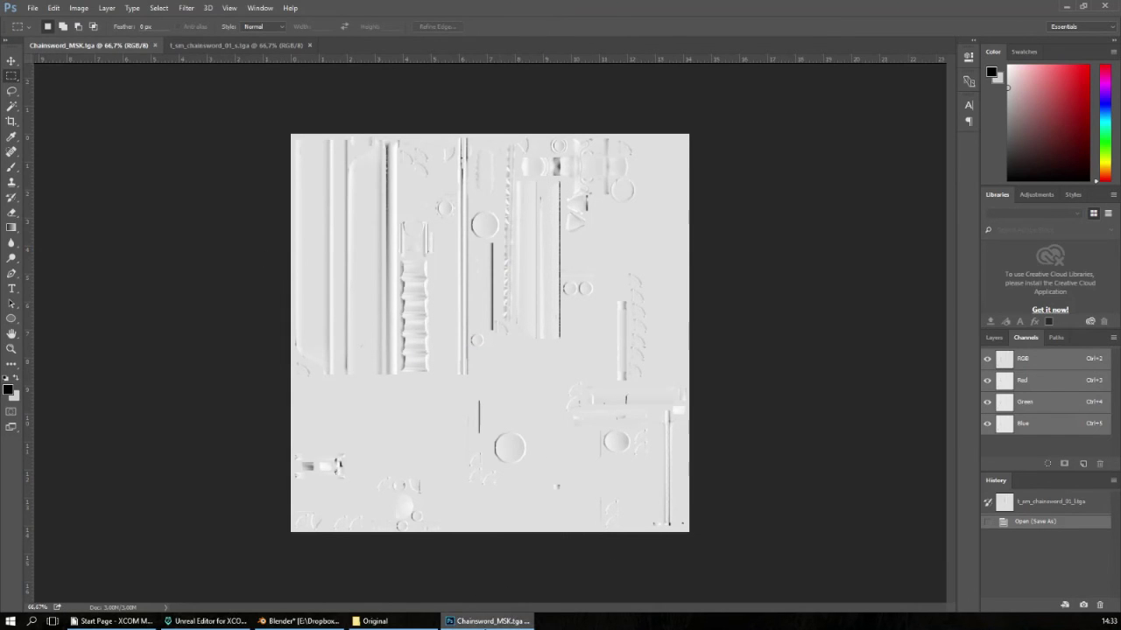
{"action": "left_click", "coordinate": [486, 620]}
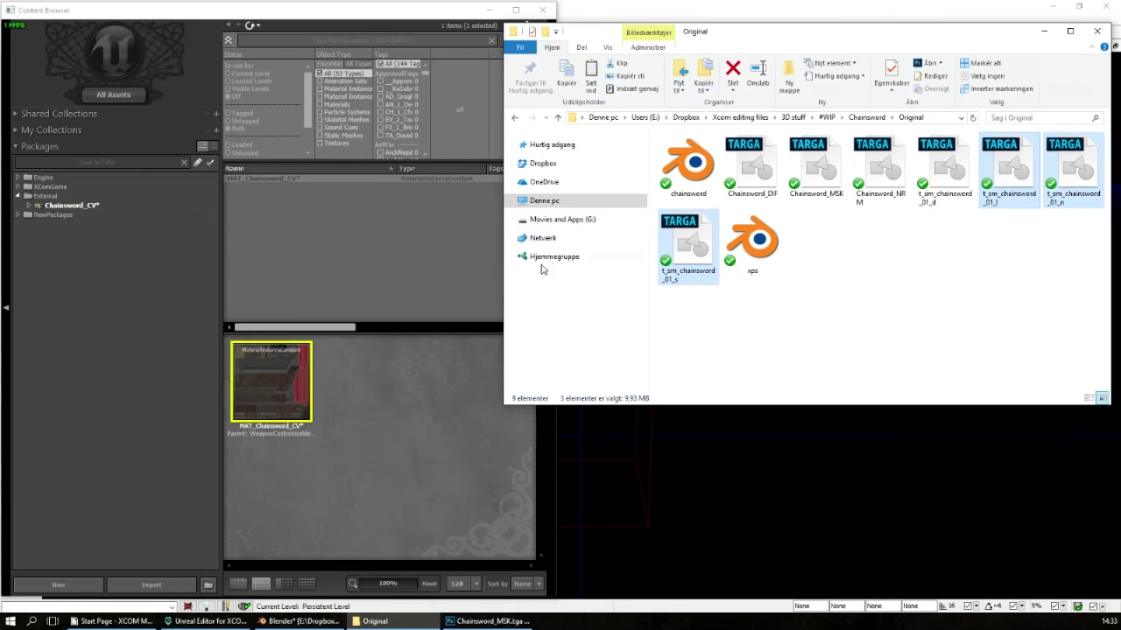
Step: Expand the Chainsword_CV package and show its Meshes folder
{"action": "left_click", "coordinate": [38, 207]}
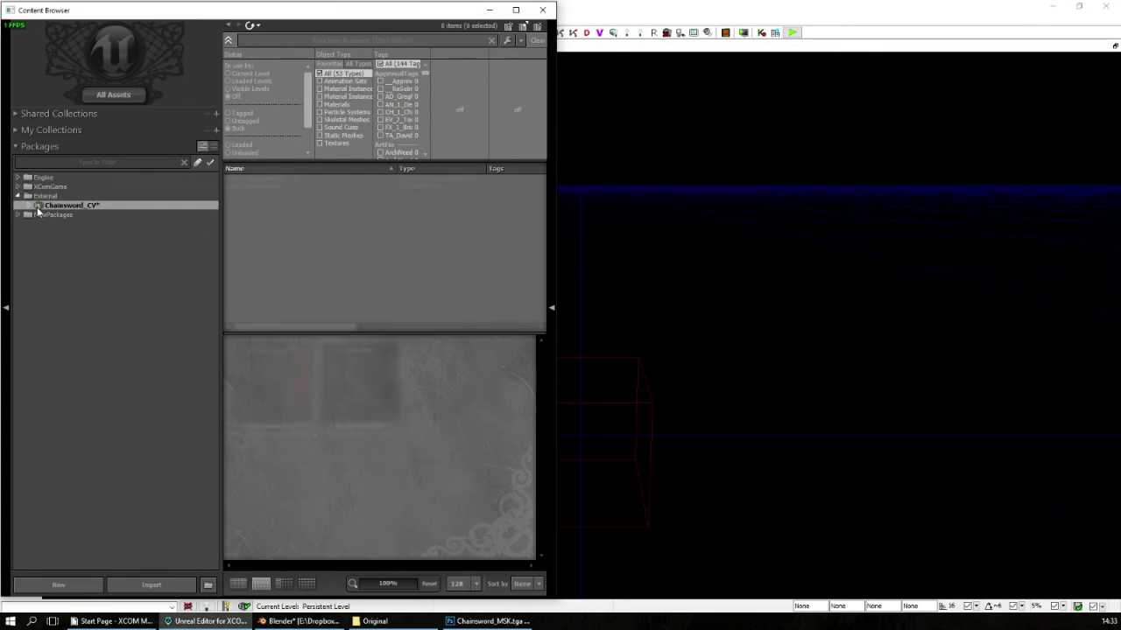
{"action": "left_click", "coordinate": [29, 205]}
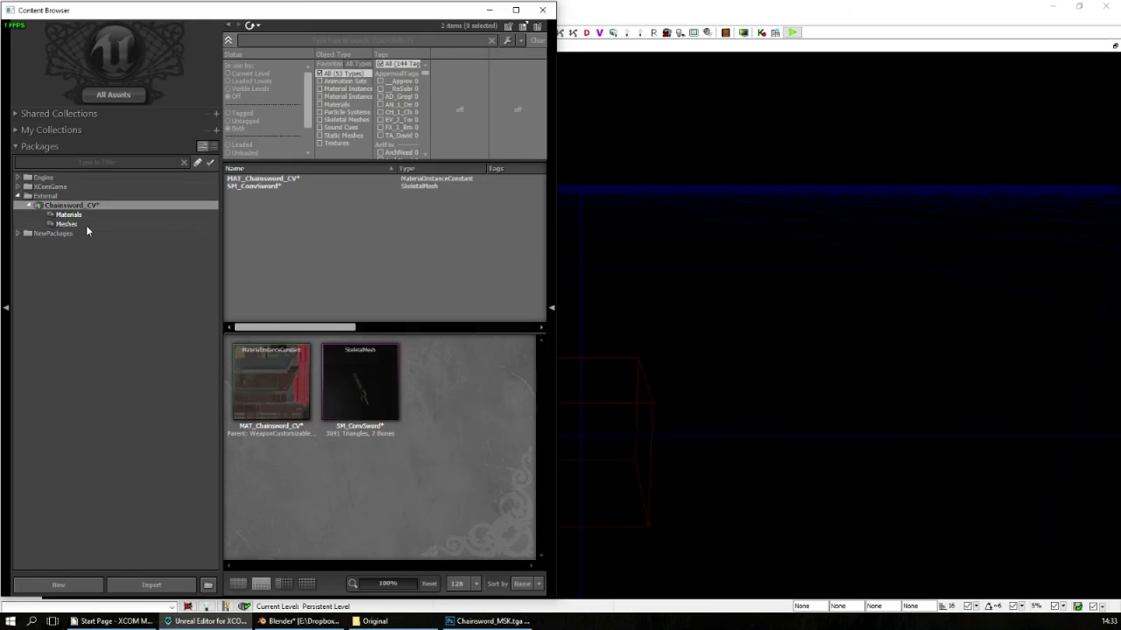
{"action": "left_click", "coordinate": [86, 225]}
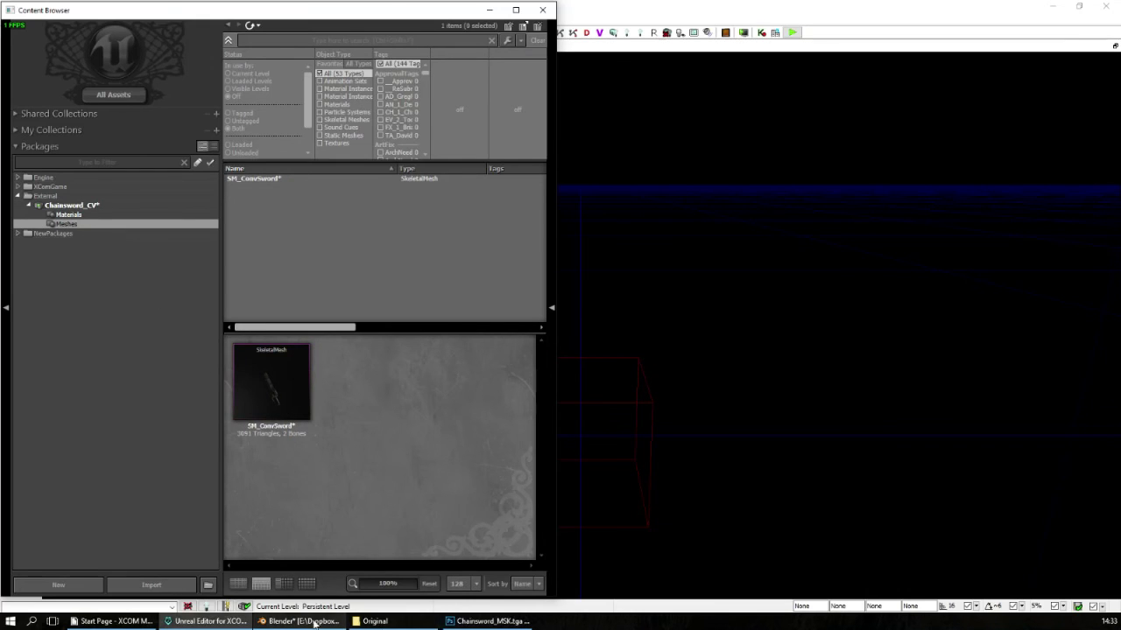
Step: Drag Chainsword_DIF, Chainsword_MSK and Chainsword_NRM from Explorer into the Content Browser
{"action": "left_click", "coordinate": [374, 621]}
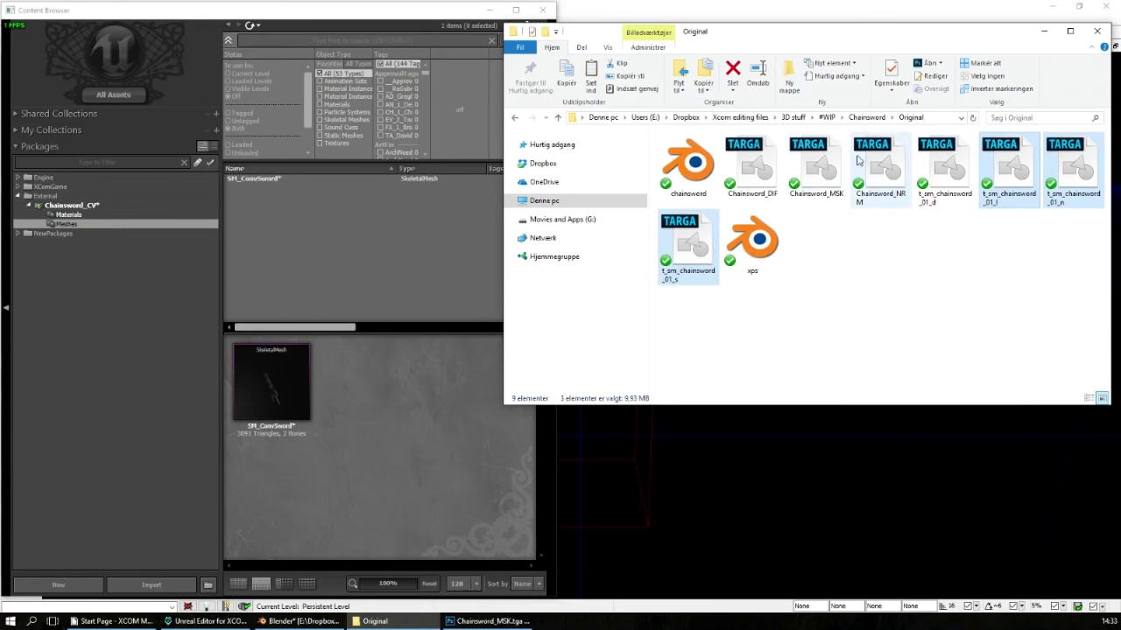
{"action": "left_click", "coordinate": [751, 166]}
{"action": "left_click", "coordinate": [866, 160], "text": "shift"}
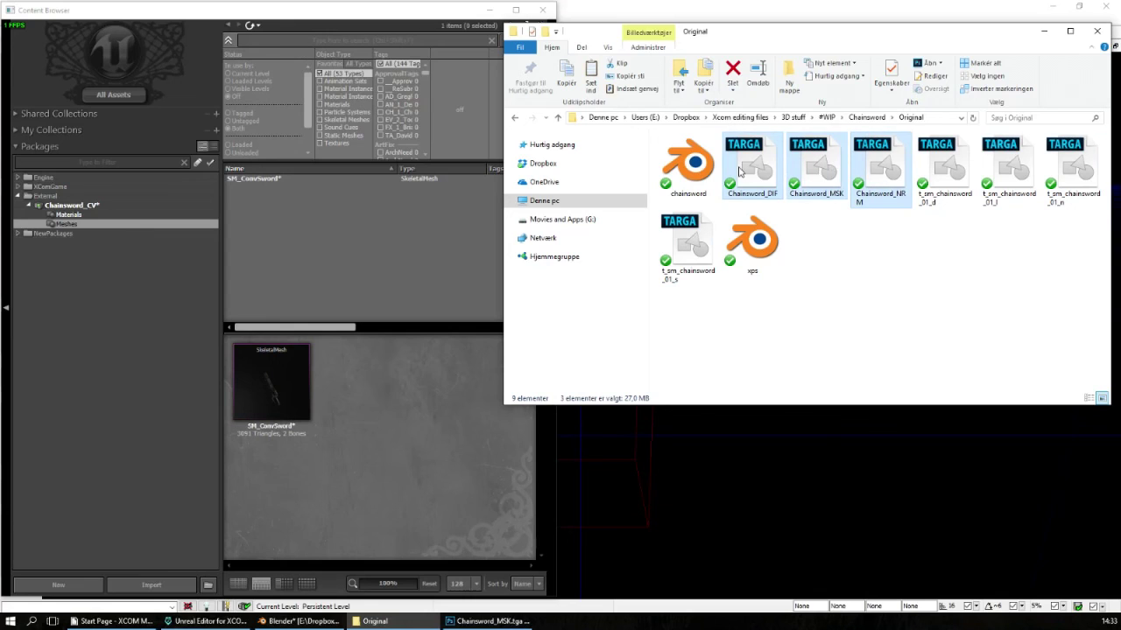
{"action": "left_click_drag", "start_coordinate": [805, 175], "coordinate": [85, 210]}
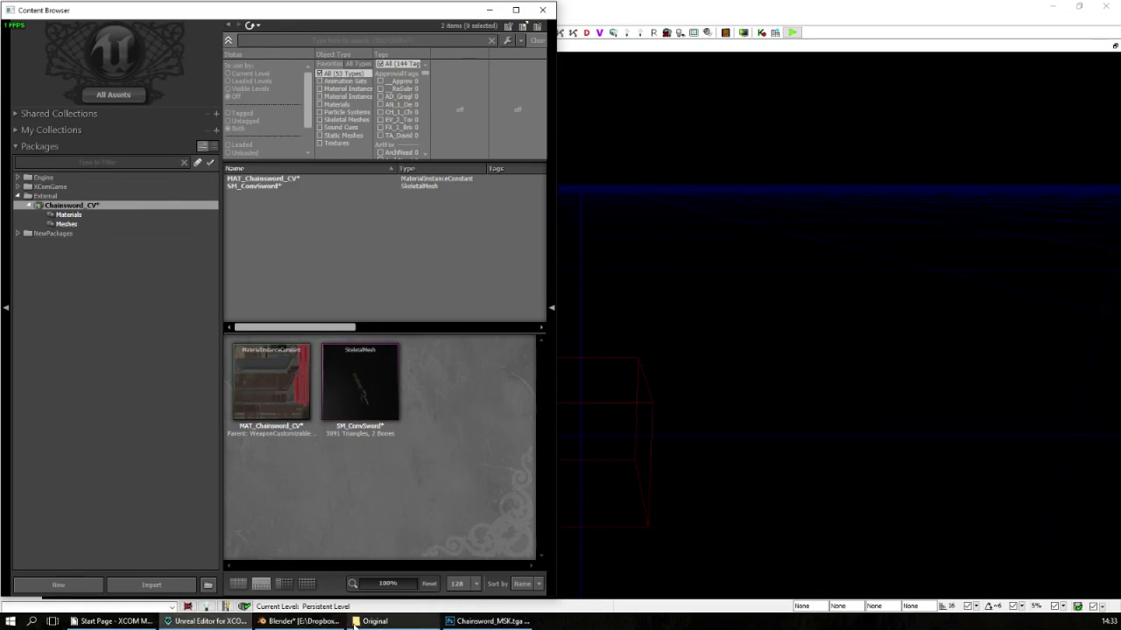
{"action": "left_click", "coordinate": [375, 621]}
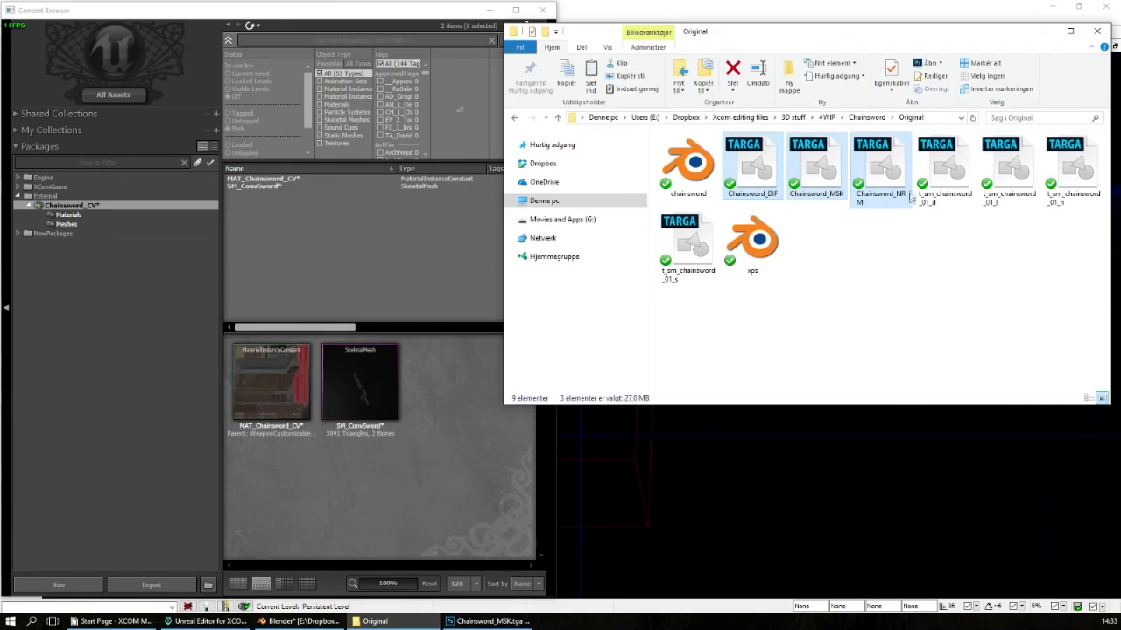
{"action": "left_click_drag", "start_coordinate": [761, 166], "coordinate": [368, 263]}
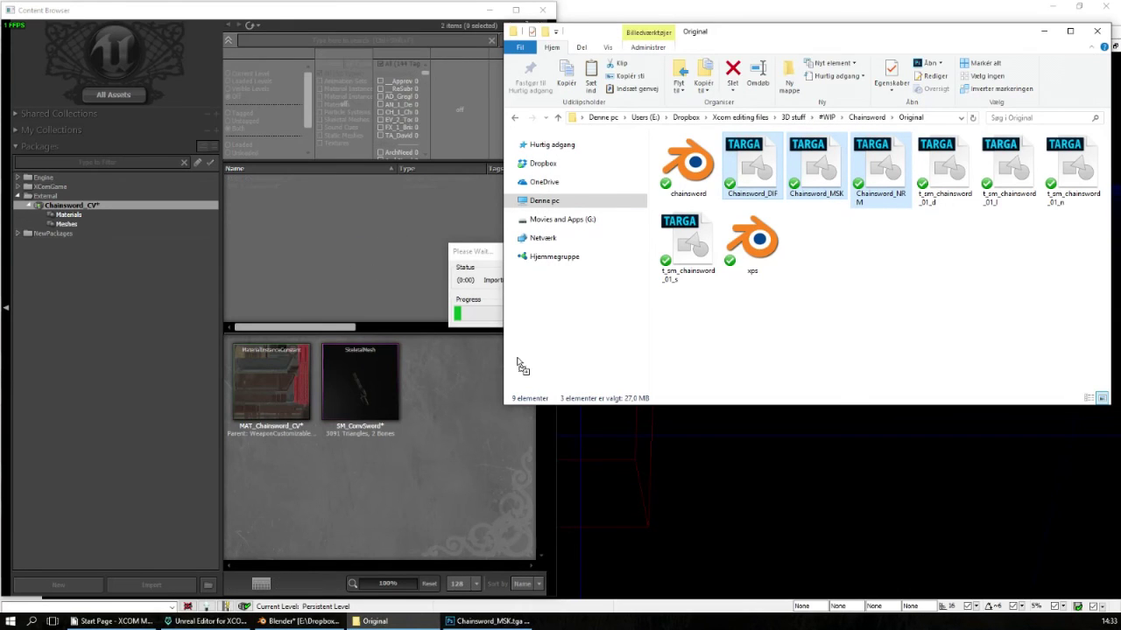
Step: Import Chainsword_DIF into group Textures with LOD group TEXTUREGROUP_Cinematic
{"action": "left_click", "coordinate": [484, 240]}
{"action": "left_click", "coordinate": [559, 289]}
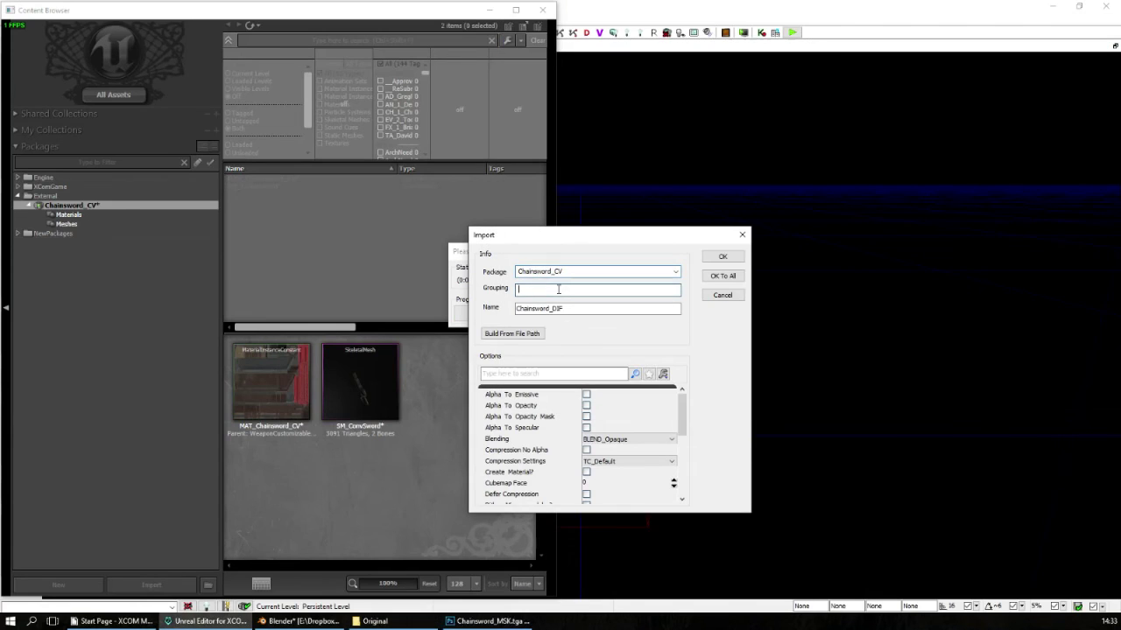
{"action": "type", "text": "Textu"}
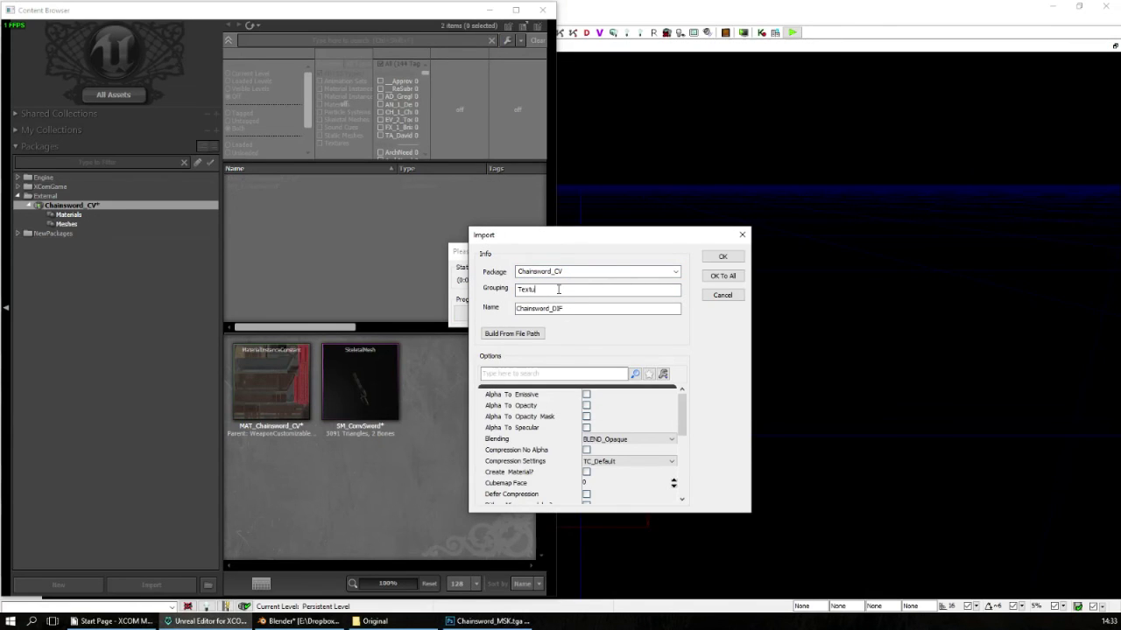
{"action": "type", "text": "res"}
{"action": "key", "text": "Tab"}
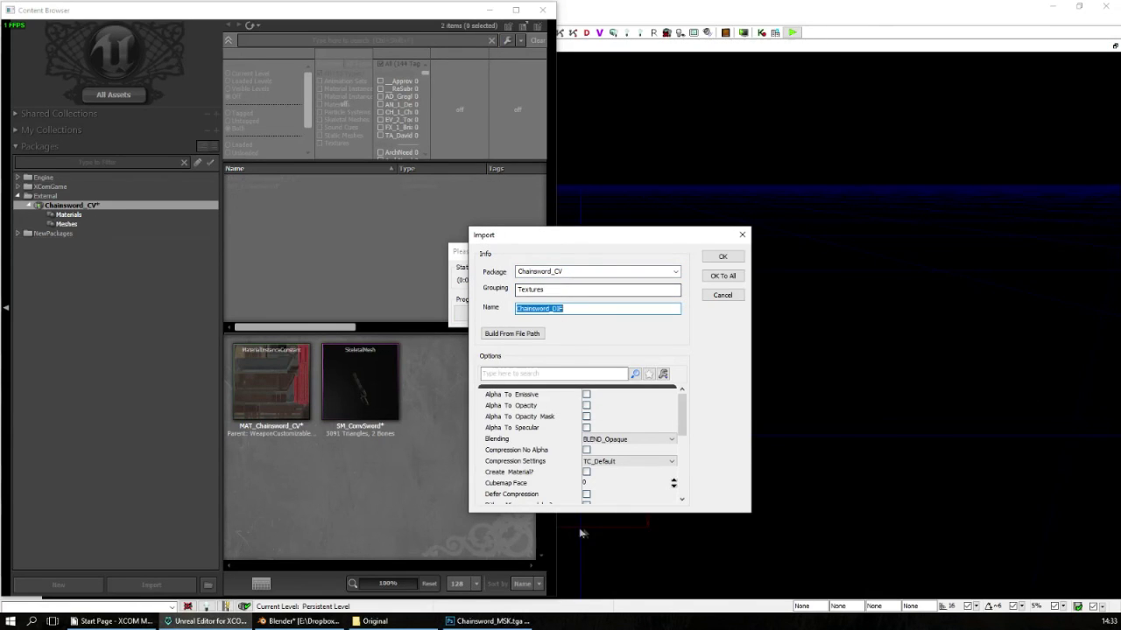
{"action": "scroll", "coordinate": [676, 431], "scroll_direction": "down", "scroll_amount": 3}
{"action": "left_click", "coordinate": [652, 441]}
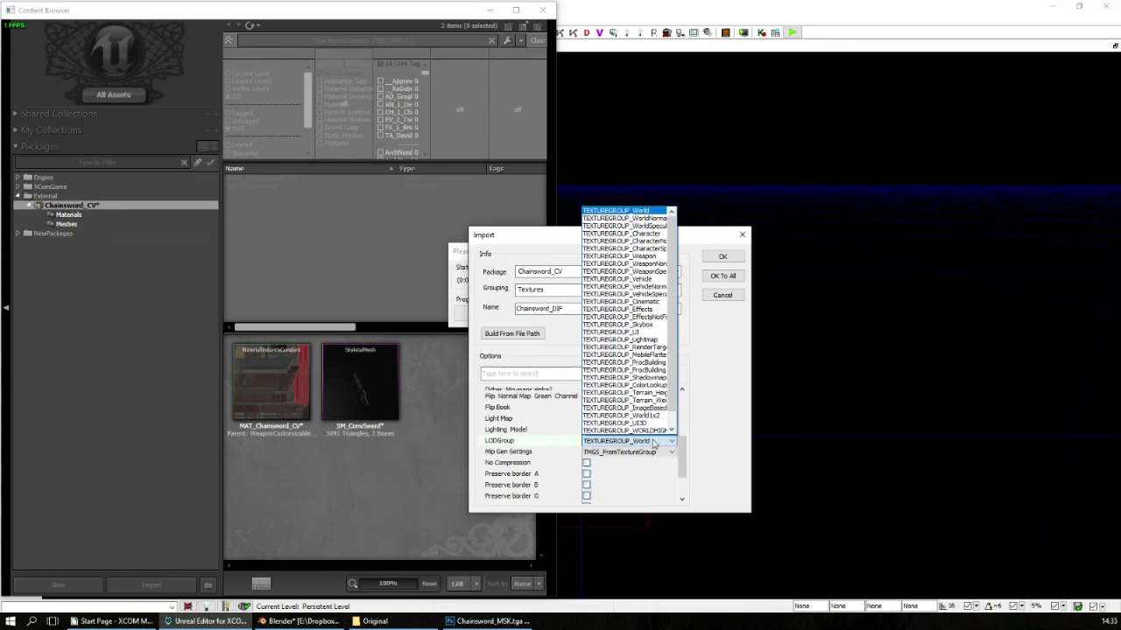
{"action": "left_click", "coordinate": [623, 301]}
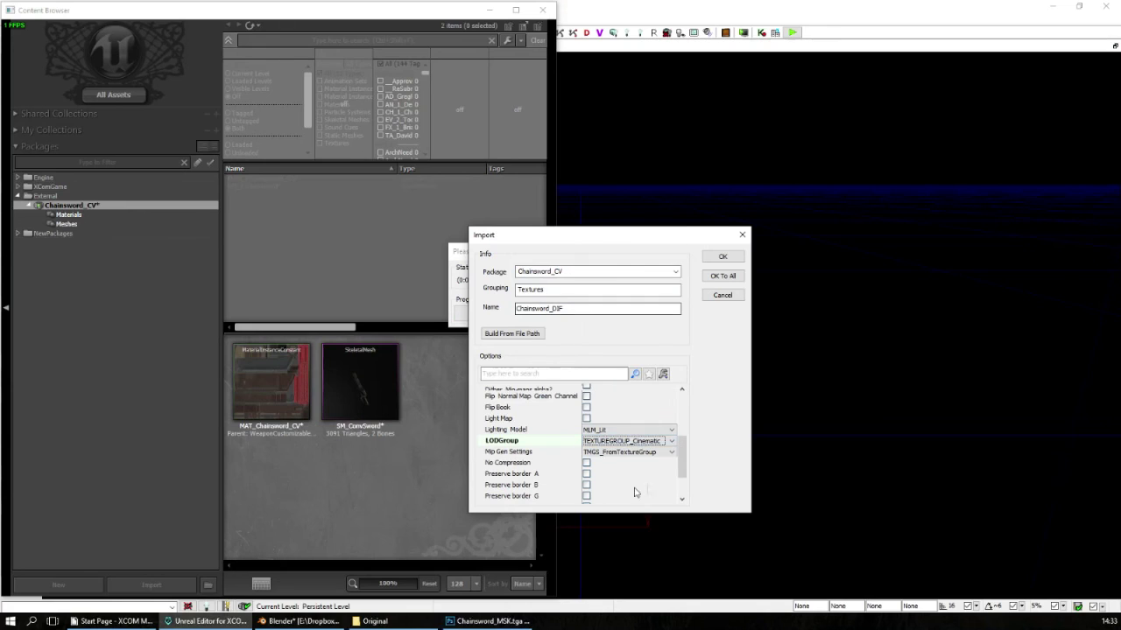
{"action": "left_click", "coordinate": [719, 260]}
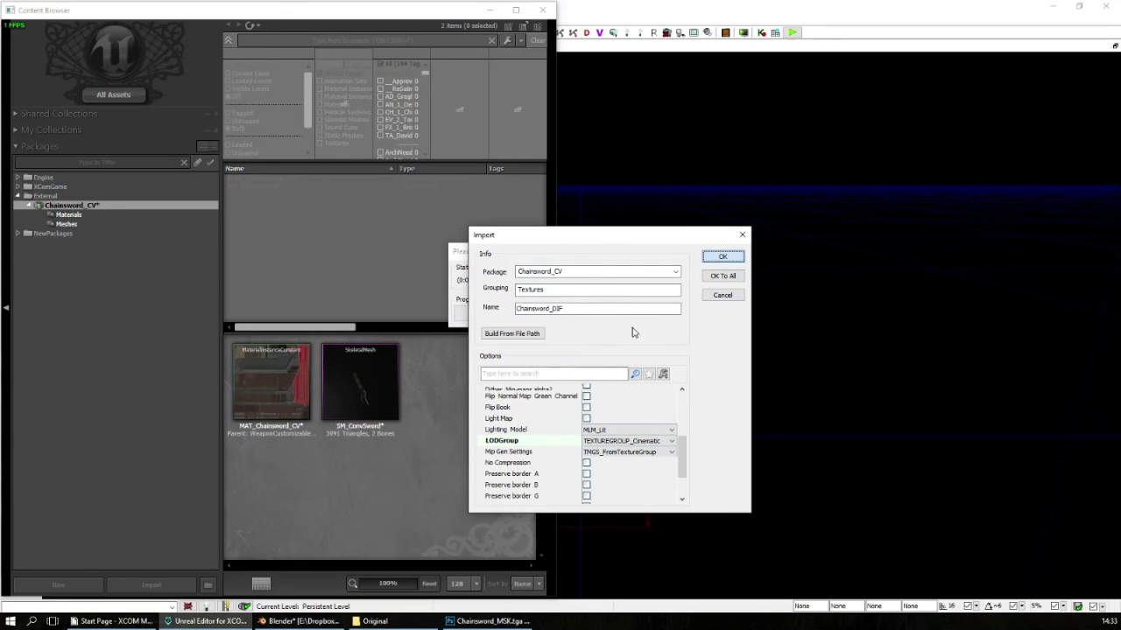
Step: Import Chainsword_MSK as TEXTUREGROUP_WeaponSpec and Chainsword_NRM as TEXTUREGROUP_WeaponNormal with TC_NormalmapBC5
{"action": "left_click", "coordinate": [671, 441]}
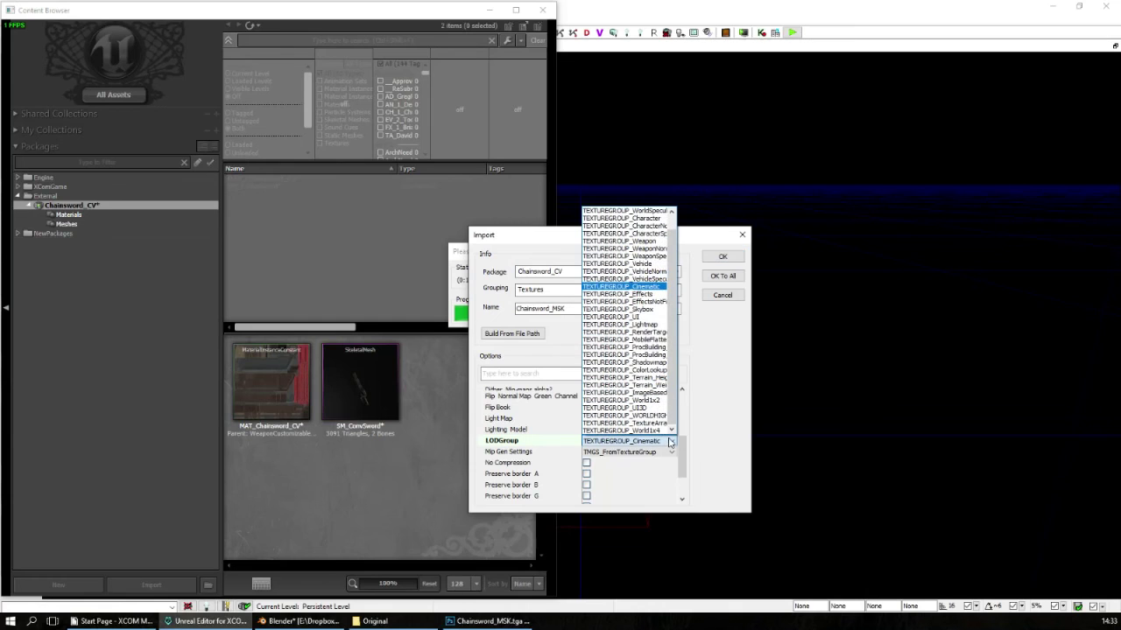
{"action": "left_click", "coordinate": [661, 257]}
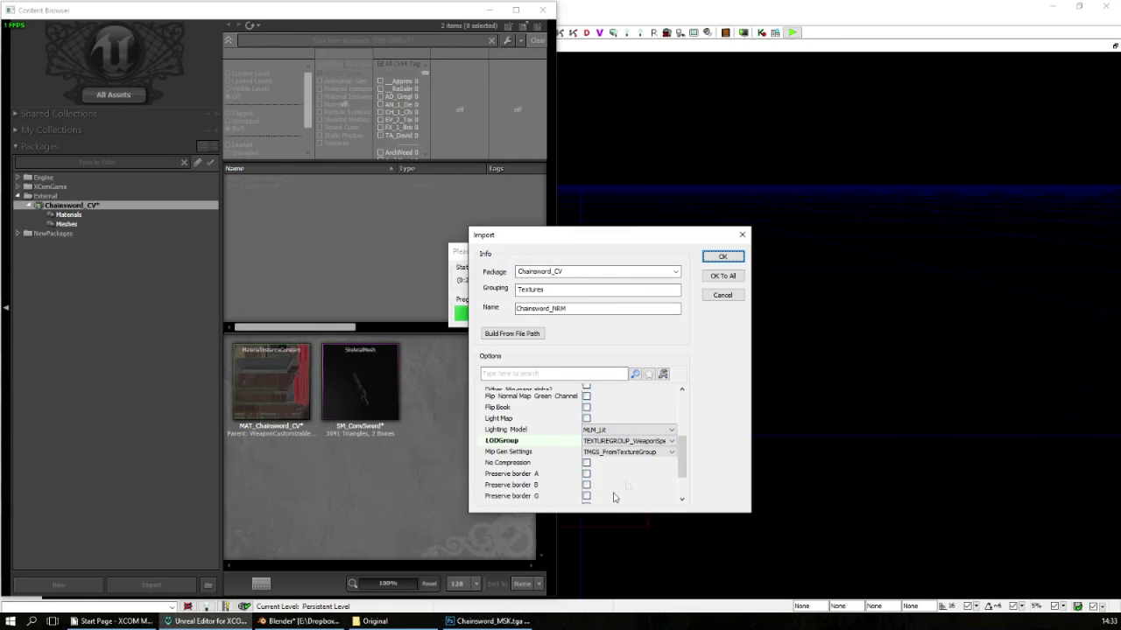
{"action": "left_click", "coordinate": [630, 442]}
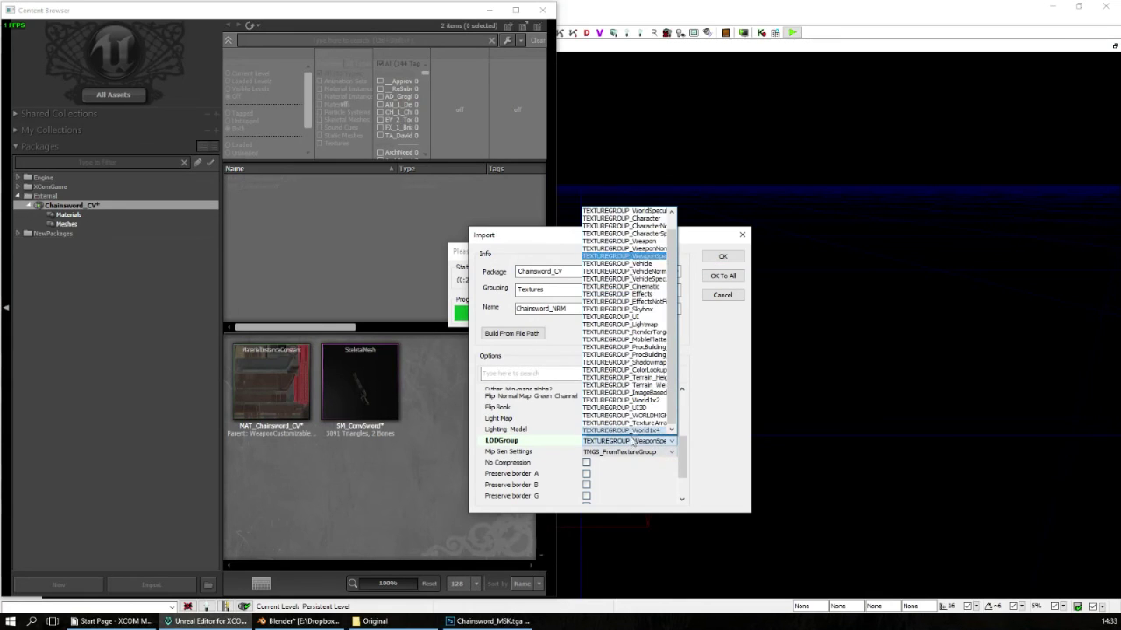
{"action": "left_click", "coordinate": [624, 248]}
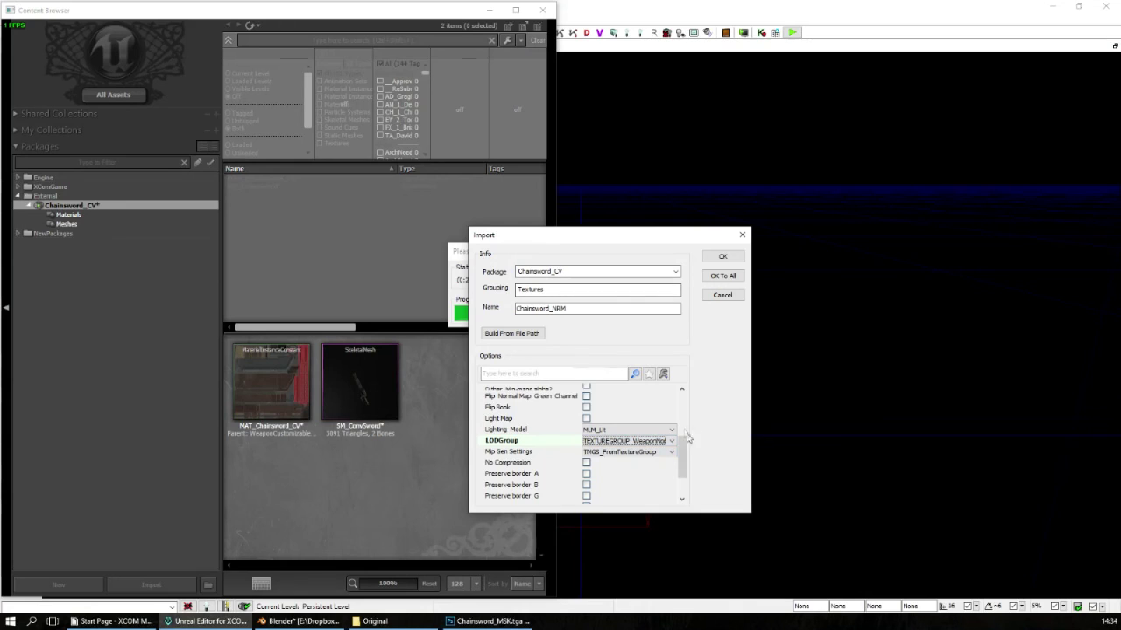
{"action": "scroll", "coordinate": [688, 438], "scroll_direction": "up", "scroll_amount": 4}
{"action": "left_click", "coordinate": [628, 462]}
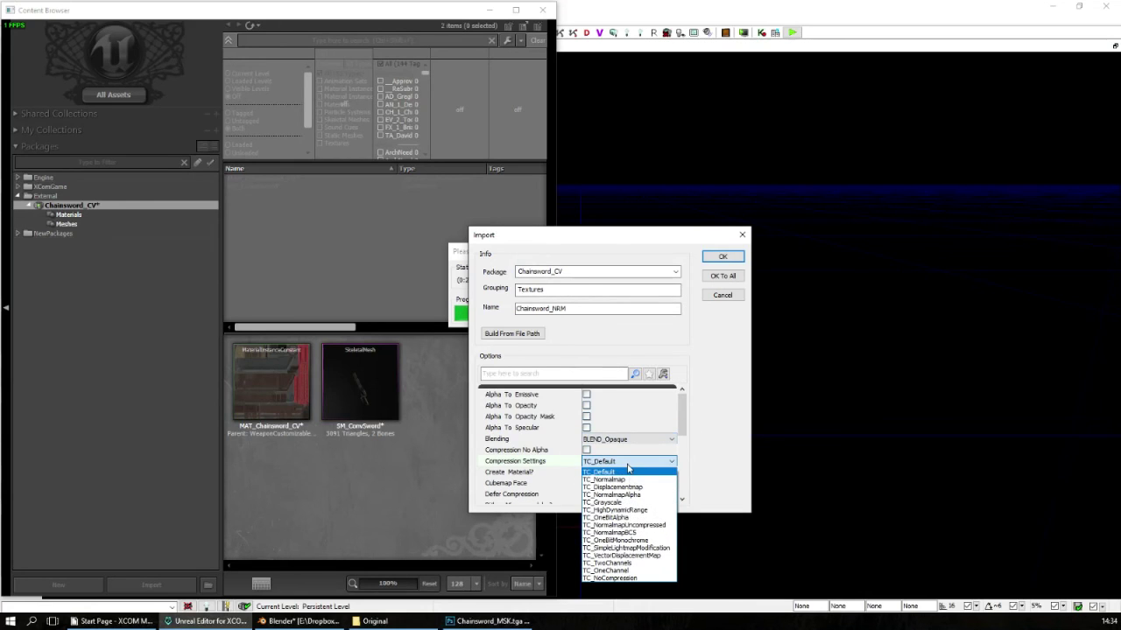
{"action": "left_click", "coordinate": [643, 532]}
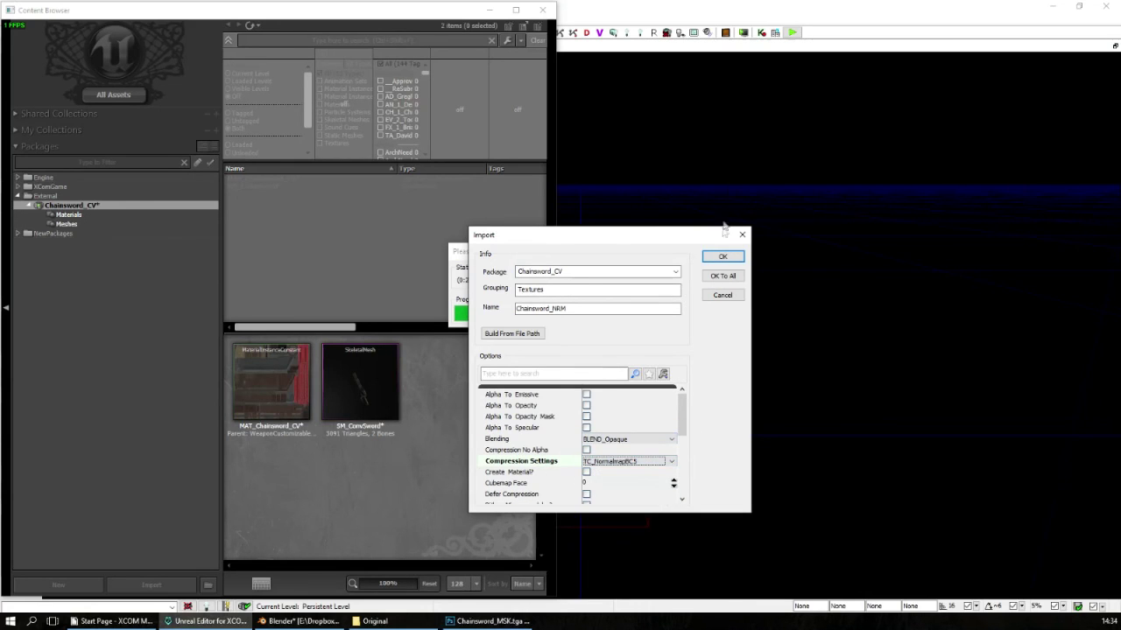
{"action": "left_click", "coordinate": [723, 258]}
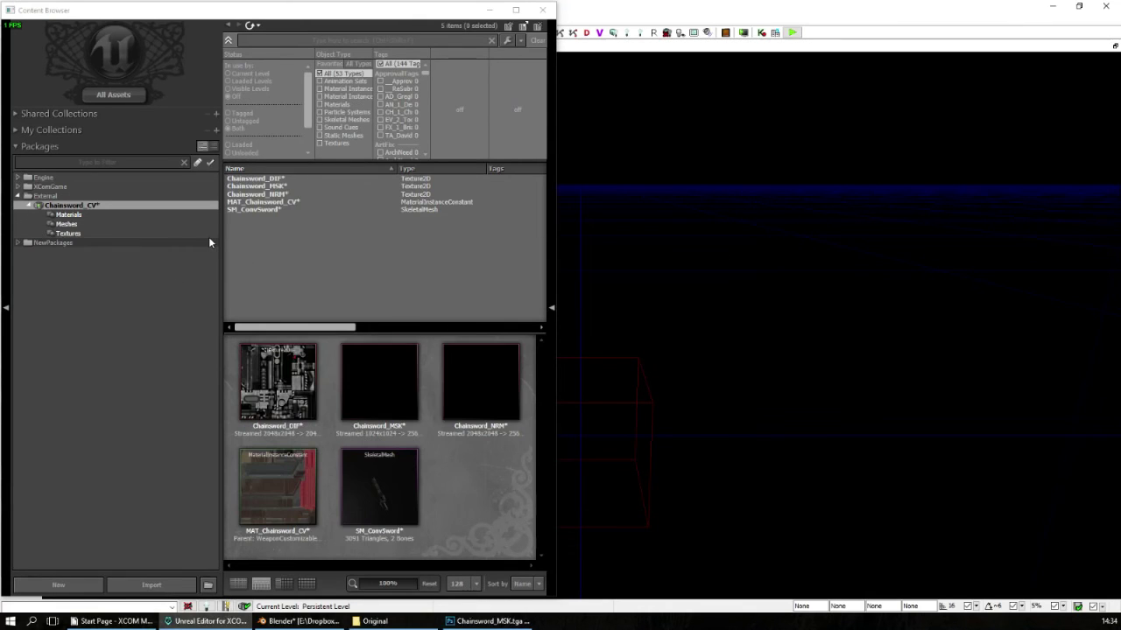
Step: Open the MAT_Chainsword_CV material instance from the package's materials for editing
{"action": "left_click", "coordinate": [85, 221]}
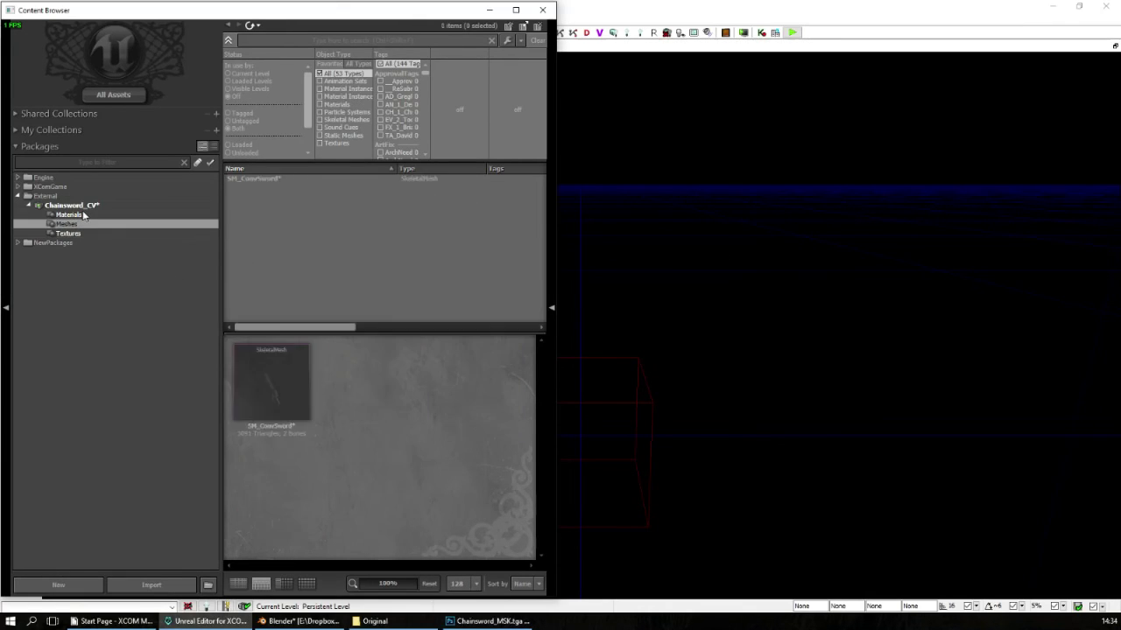
{"action": "left_click", "coordinate": [68, 215]}
{"action": "left_click", "coordinate": [281, 179]}
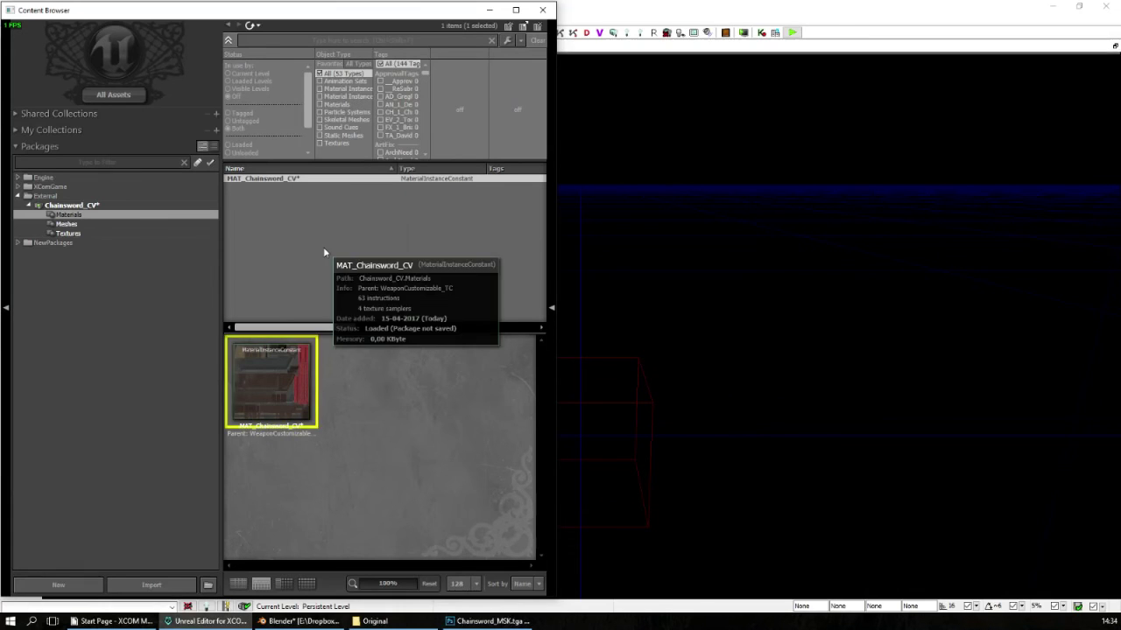
{"action": "double_click", "coordinate": [271, 381]}
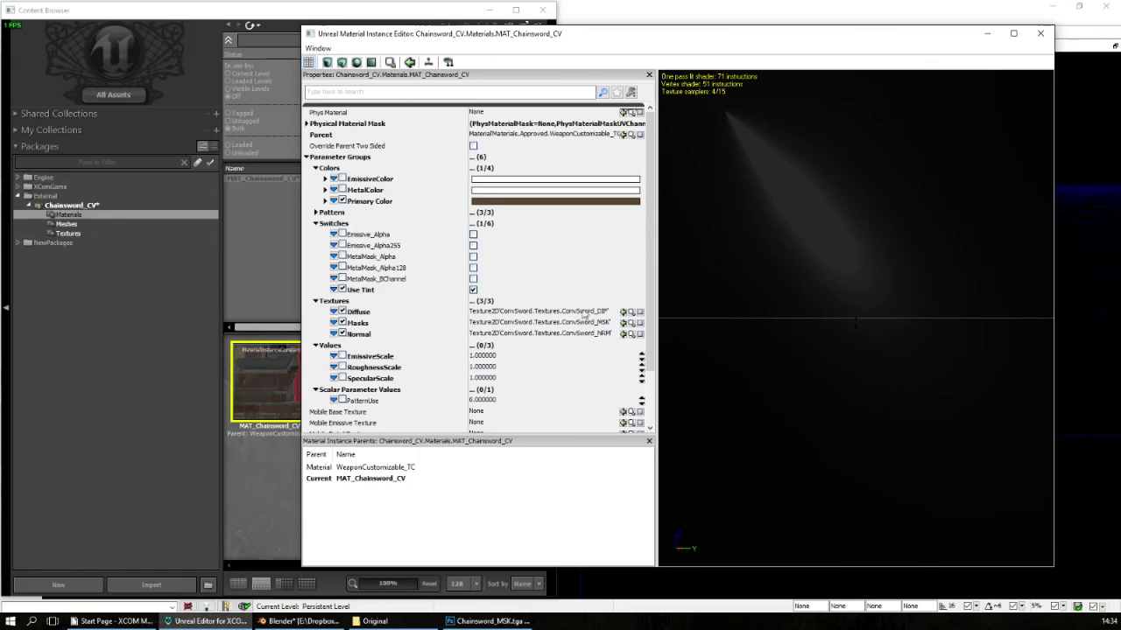
Step: Assign Chainsword_DIF to Diffuse, Chainsword_MSK to Masks and Chainsword_NRM to Normal
{"action": "left_click", "coordinate": [69, 233]}
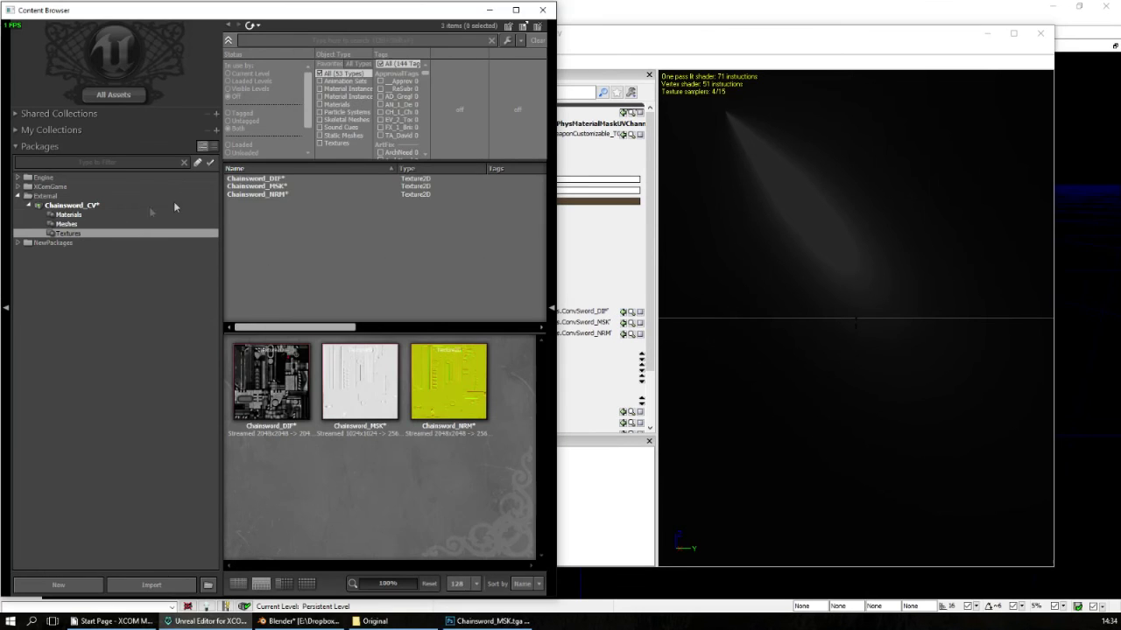
{"action": "left_click", "coordinate": [254, 178]}
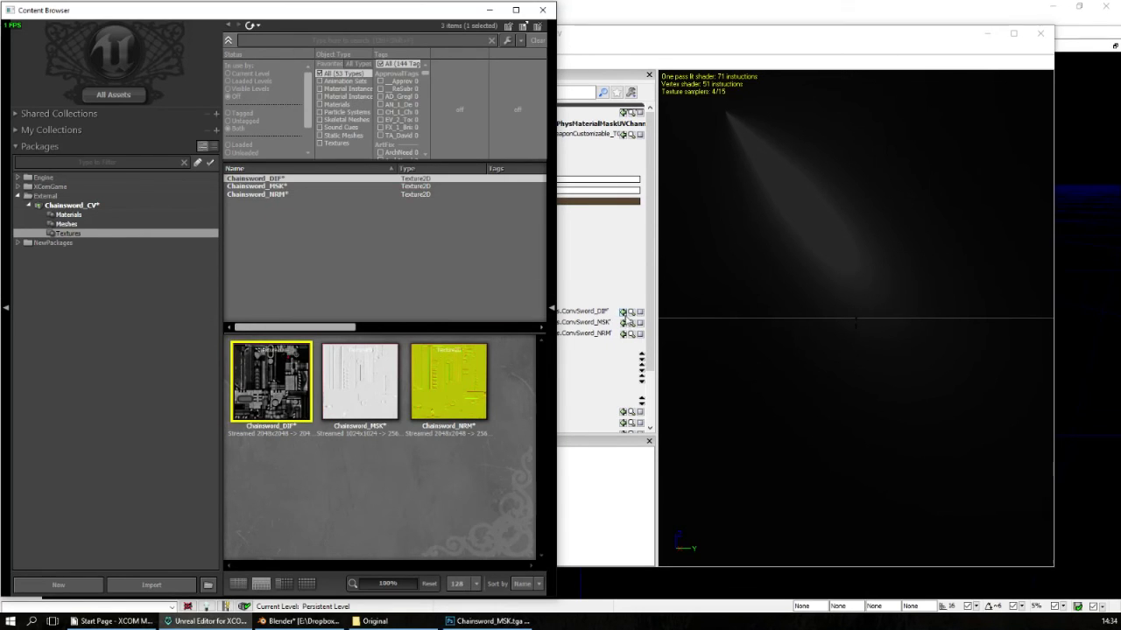
{"action": "left_click", "coordinate": [623, 312]}
{"action": "left_click", "coordinate": [623, 322]}
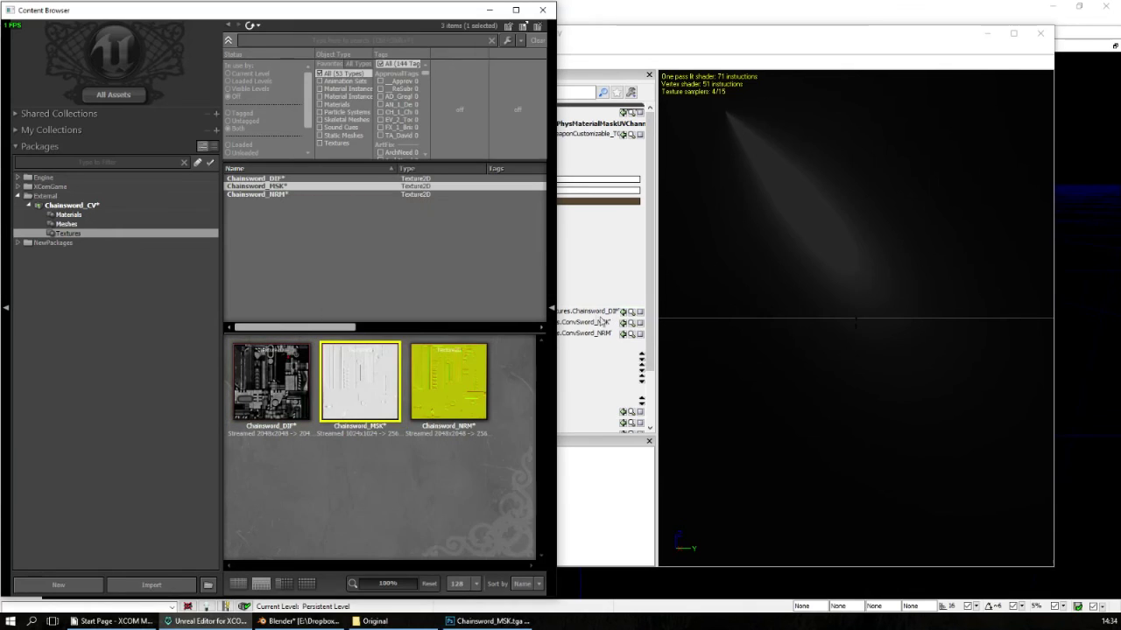
{"action": "left_click", "coordinate": [622, 323]}
{"action": "left_click", "coordinate": [256, 193]}
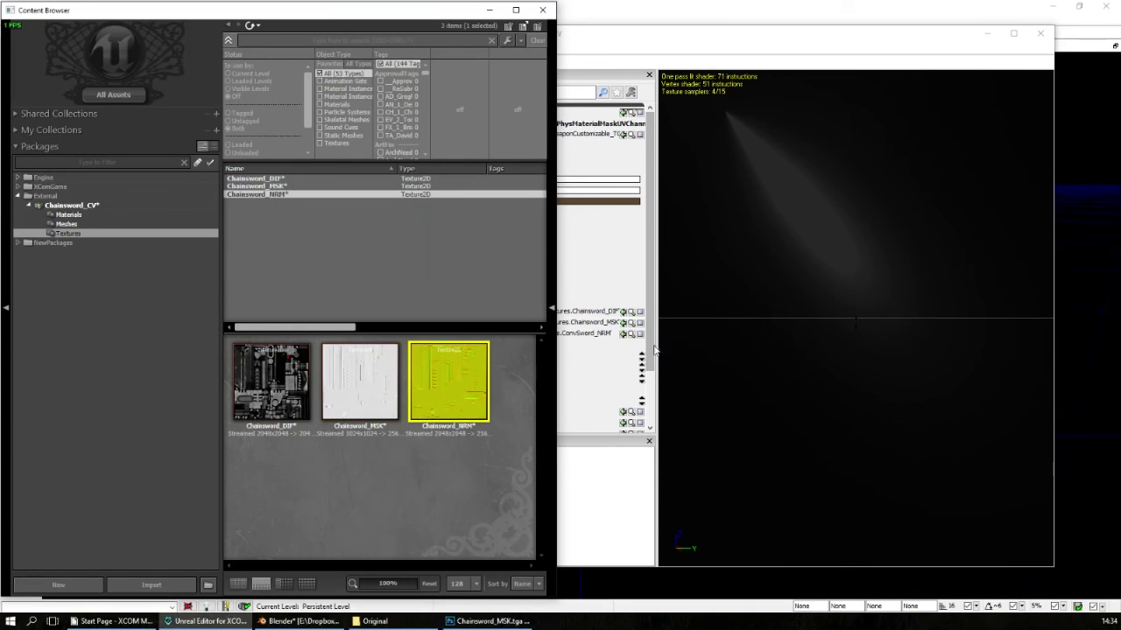
{"action": "left_click", "coordinate": [623, 333]}
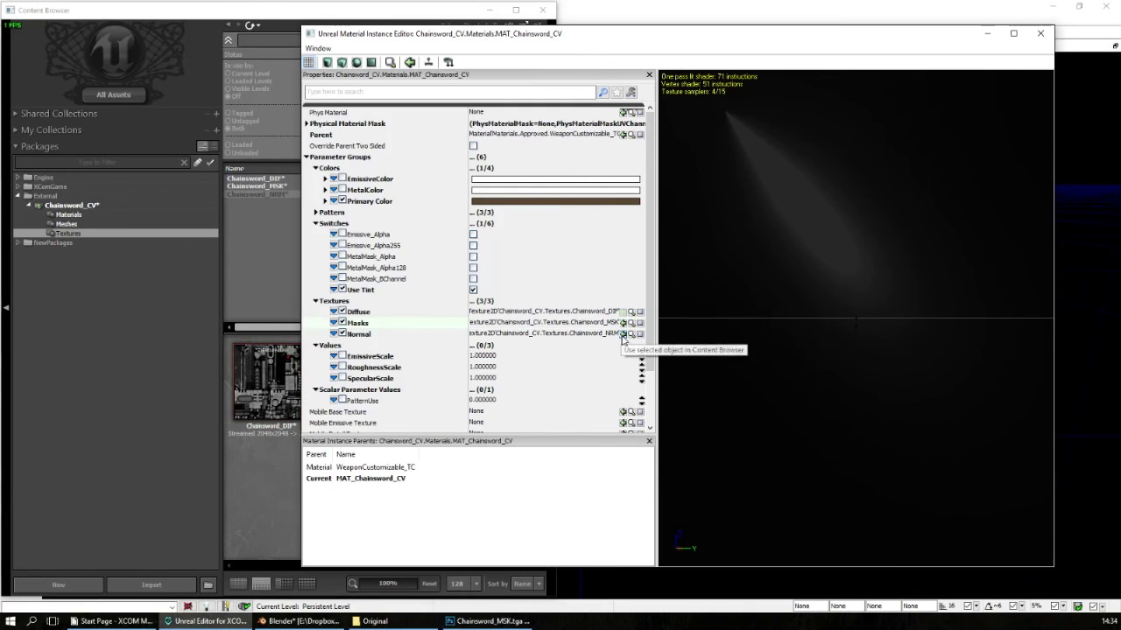
Step: Close the material instance editor and open the SM_ConvSword mesh in the mesh editor
{"action": "left_click", "coordinate": [1040, 33]}
{"action": "left_click", "coordinate": [69, 224]}
{"action": "left_click", "coordinate": [275, 179]}
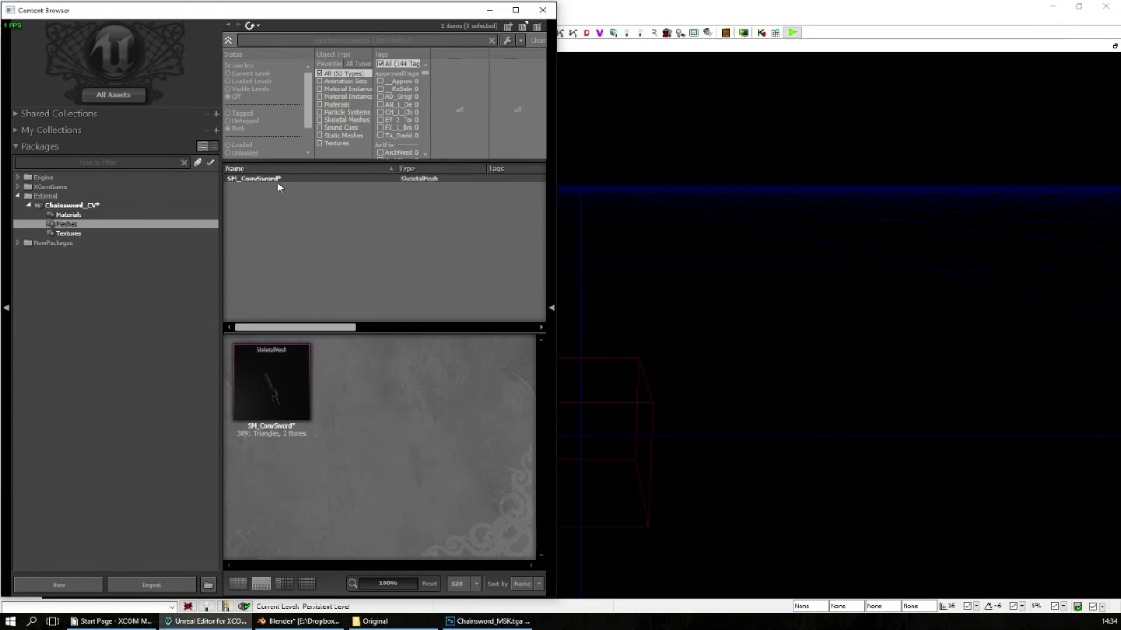
{"action": "double_click", "coordinate": [279, 178]}
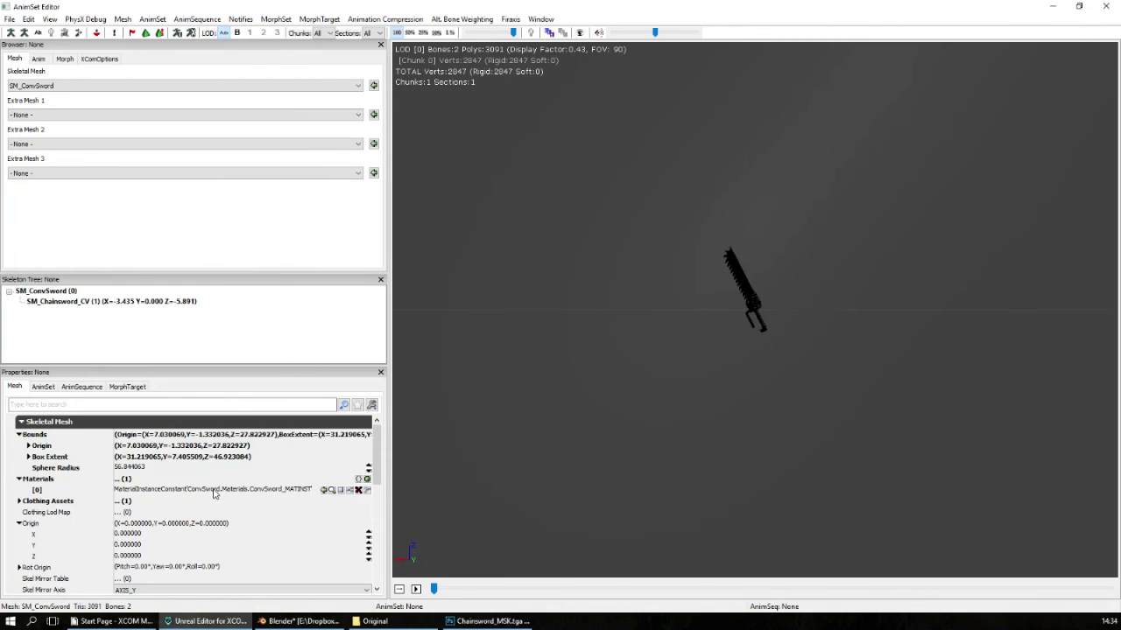
Step: Replace the mesh's Materials [0] entry with MAT_Chainsword_CV
{"action": "left_click", "coordinate": [214, 491]}
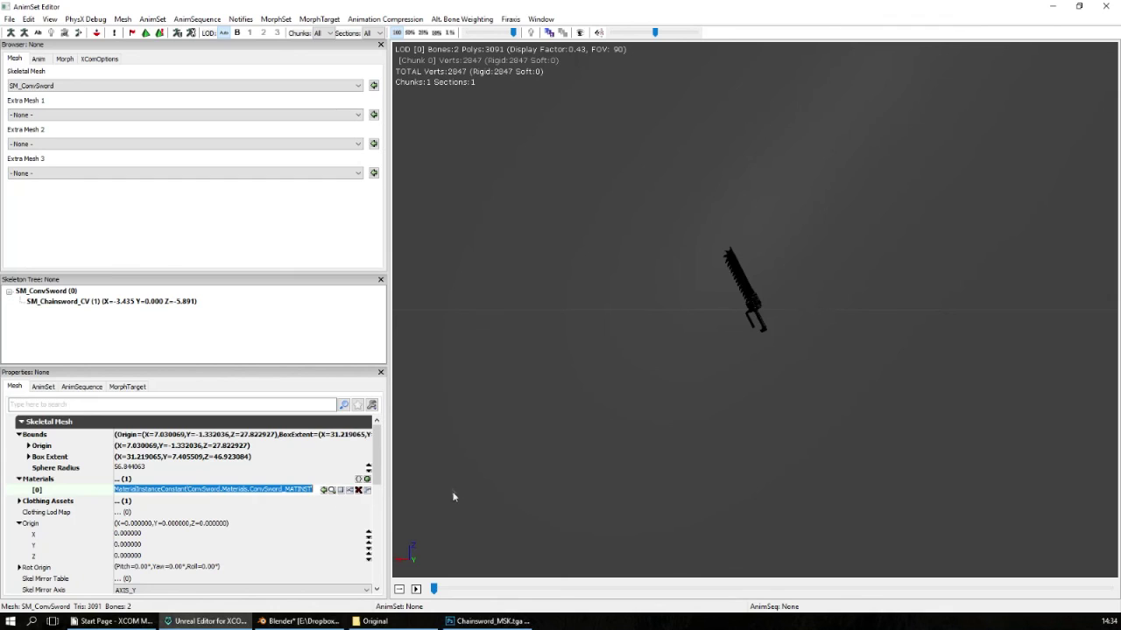
{"action": "double_click", "coordinate": [636, 7]}
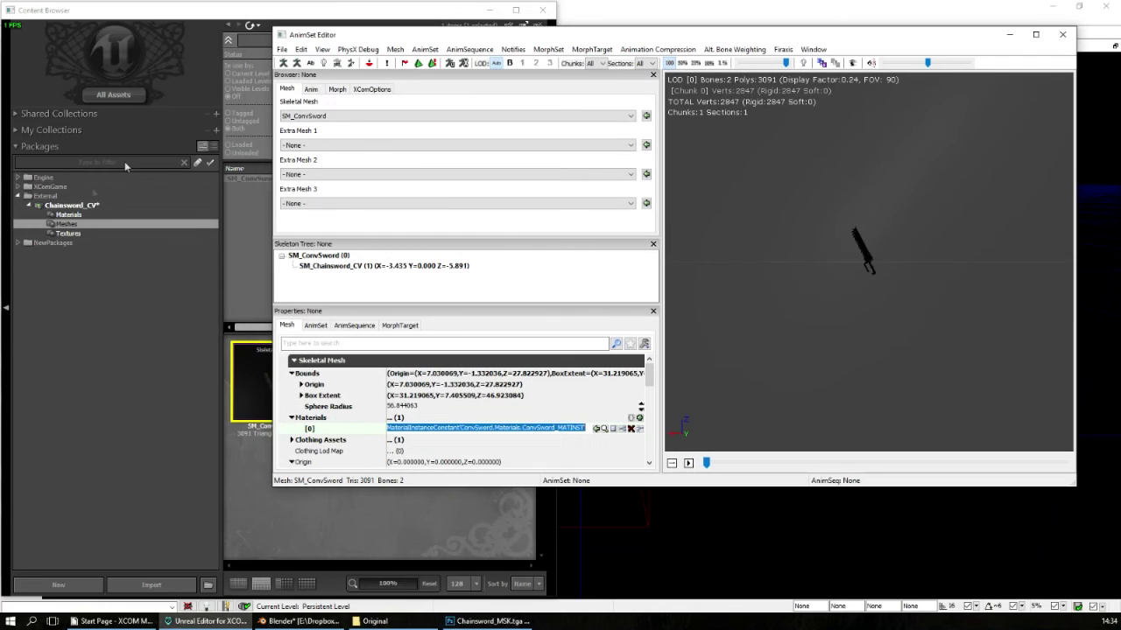
{"action": "left_click", "coordinate": [78, 215]}
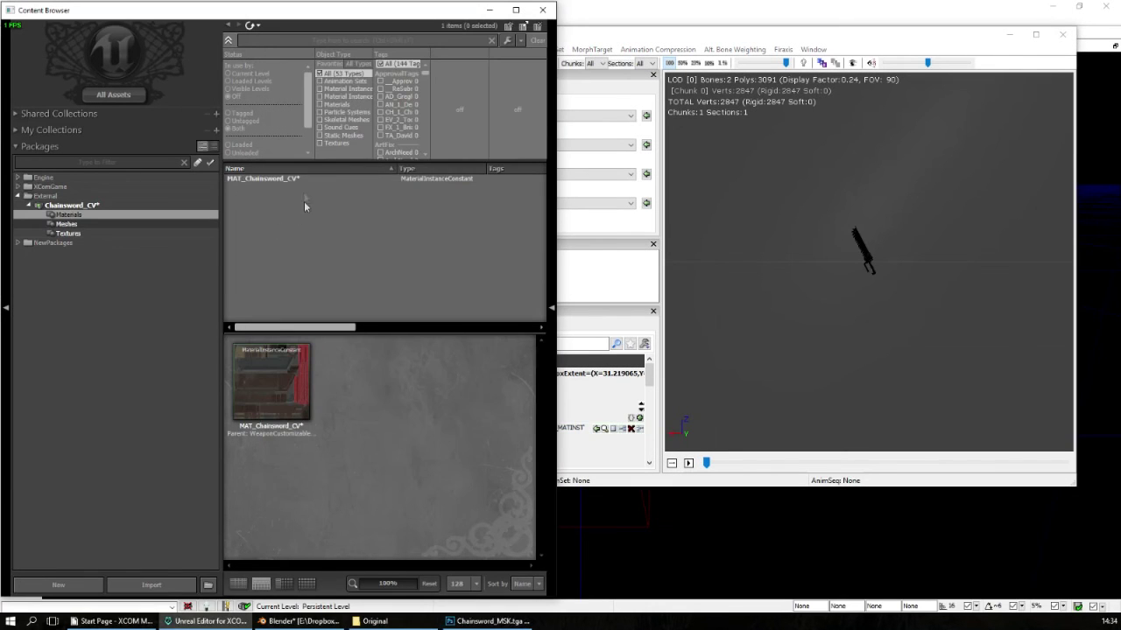
{"action": "left_click", "coordinate": [896, 301]}
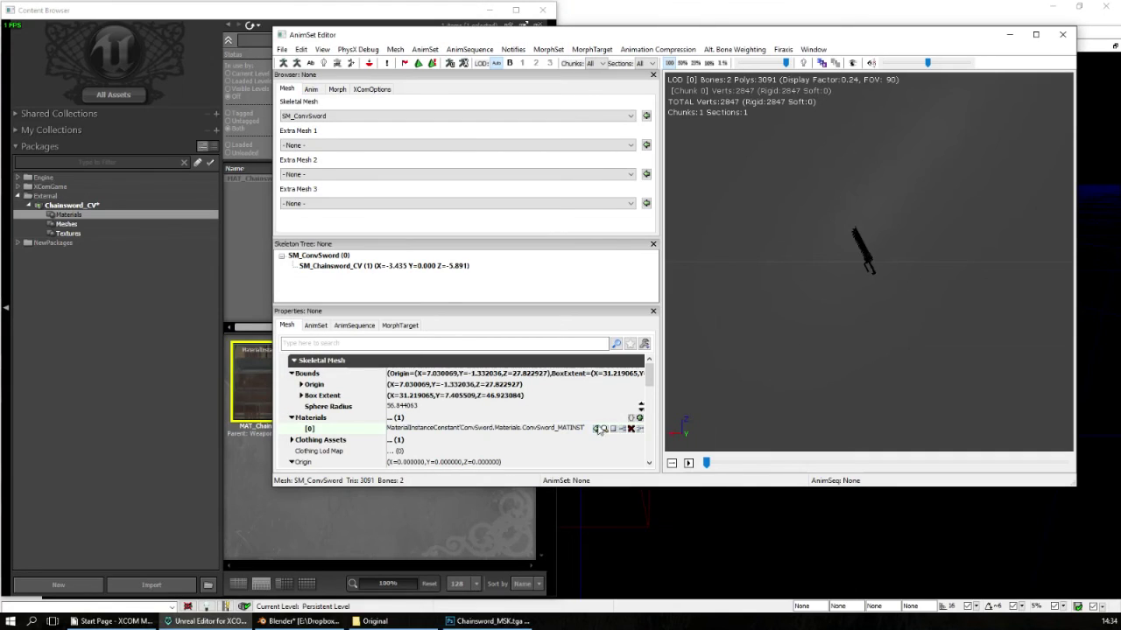
{"action": "left_click", "coordinate": [596, 429]}
Step: Orbit and zoom the preview to inspect the textured chainsword, then close the mesh editor
{"action": "left_click_drag", "start_coordinate": [836, 399], "coordinate": [827, 381]}
{"action": "right_click_drag", "start_coordinate": [827, 381], "coordinate": [1000, 315]}
{"action": "left_click_drag", "start_coordinate": [1000, 315], "coordinate": [963, 306]}
{"action": "left_click_drag", "start_coordinate": [921, 362], "coordinate": [908, 391]}
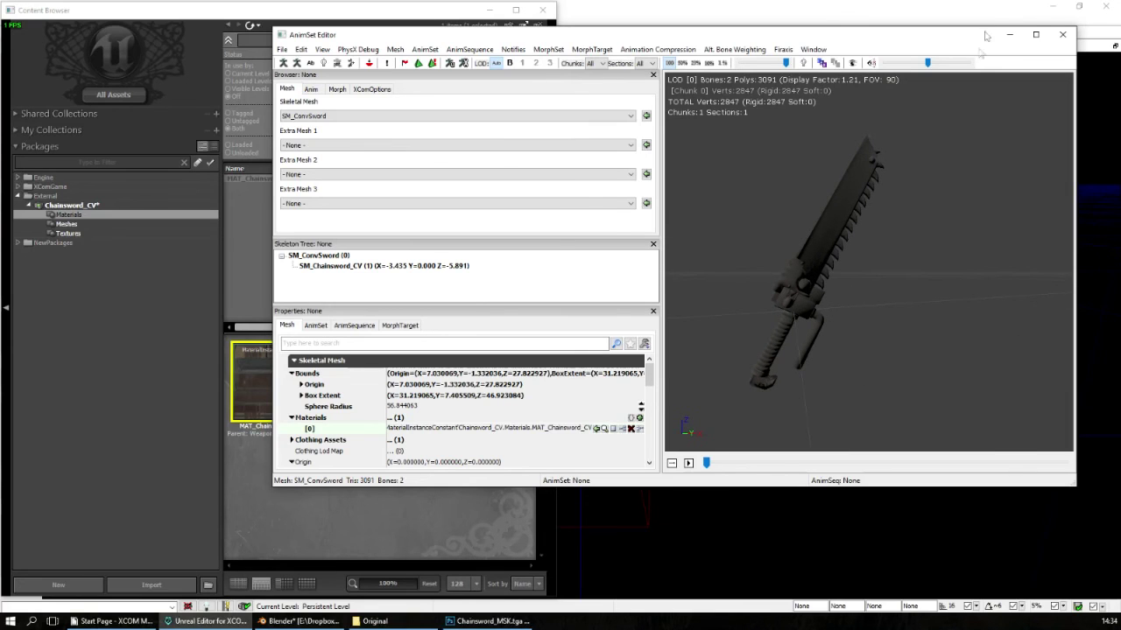
{"action": "left_click", "coordinate": [1057, 36]}
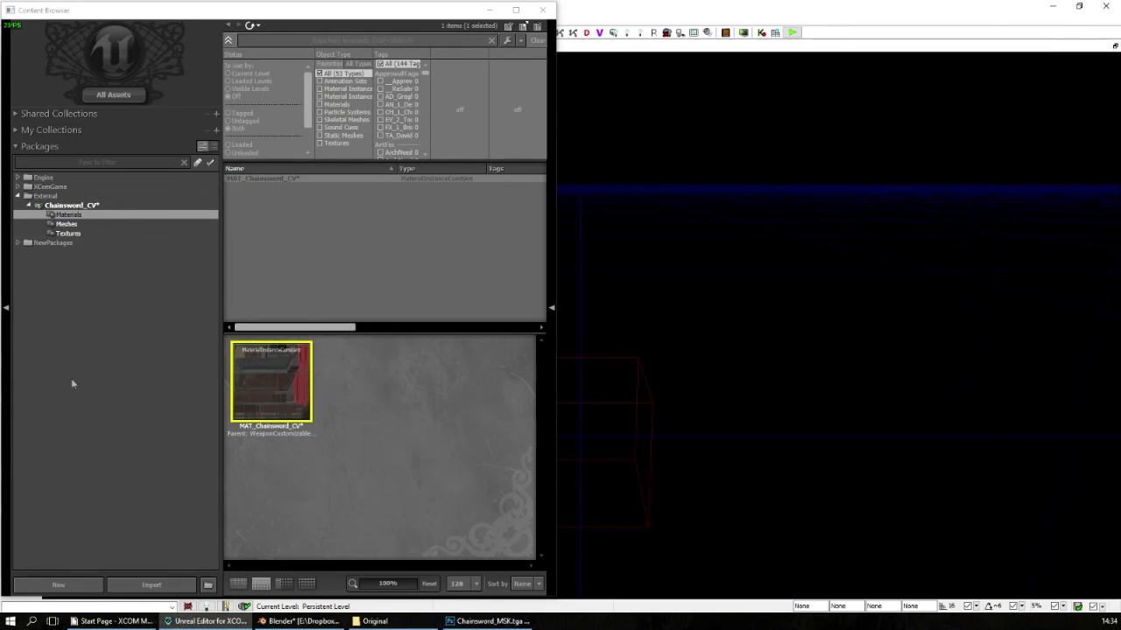
Step: Reopen MAT_Chainsword_CV and enable its Emissive_Alpha255 switch override
{"action": "left_click", "coordinate": [372, 621]}
{"action": "left_click", "coordinate": [372, 621]}
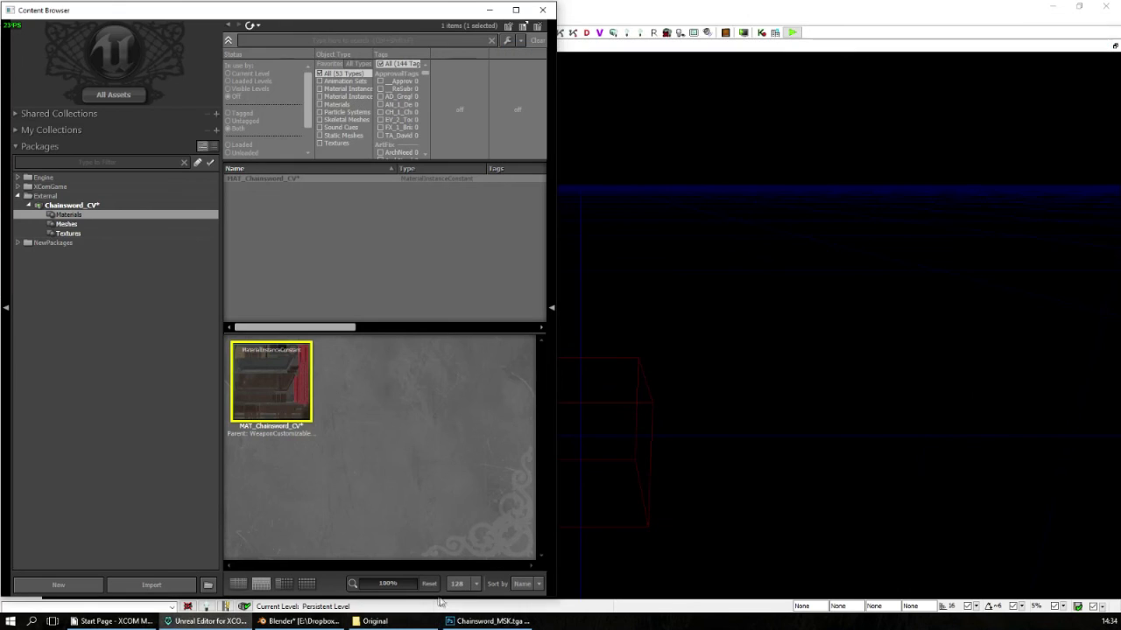
{"action": "double_click", "coordinate": [289, 393]}
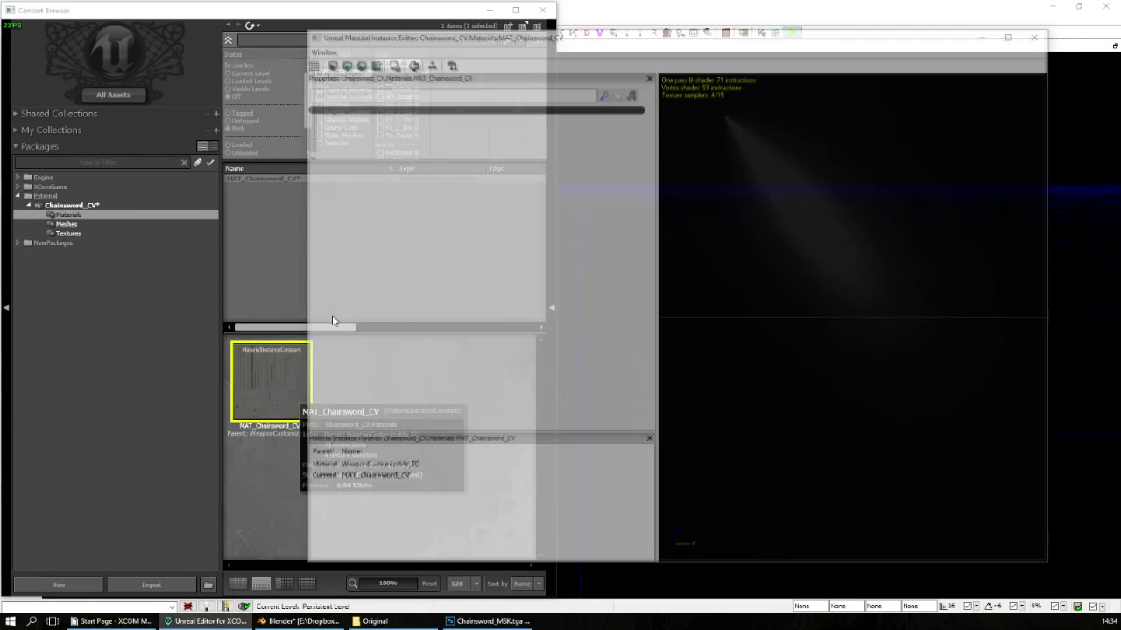
{"action": "left_click", "coordinate": [343, 246]}
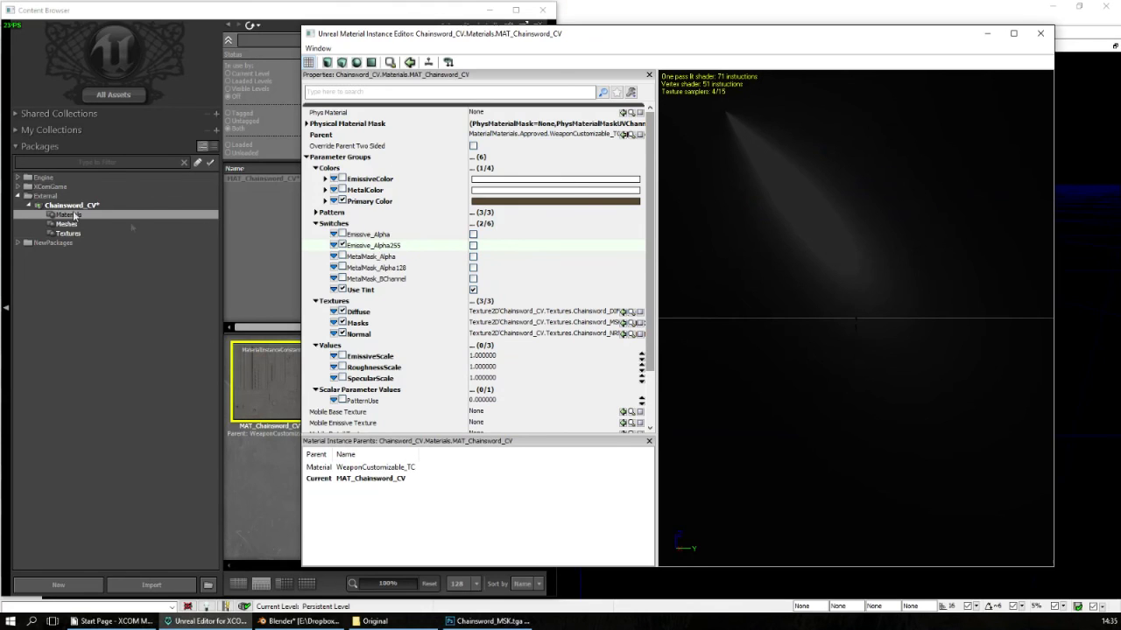
Step: Preview the material on the SM_ConvSword mesh, orbit the view, and enable the EmissiveScale override
{"action": "left_click", "coordinate": [69, 226]}
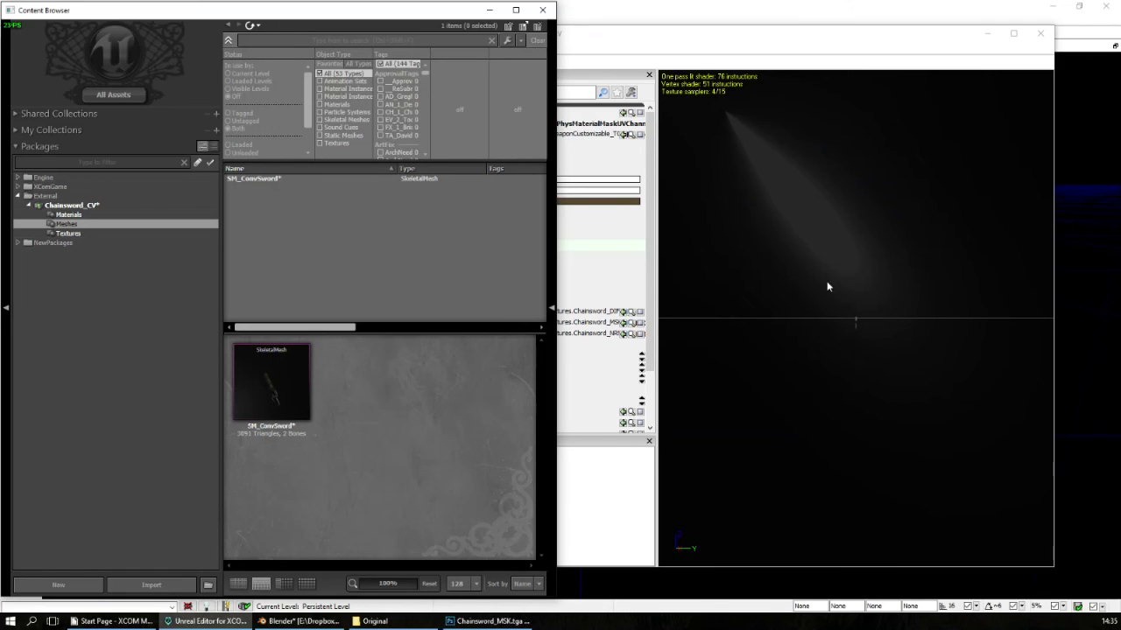
{"action": "mouse_move", "coordinate": [289, 398]}
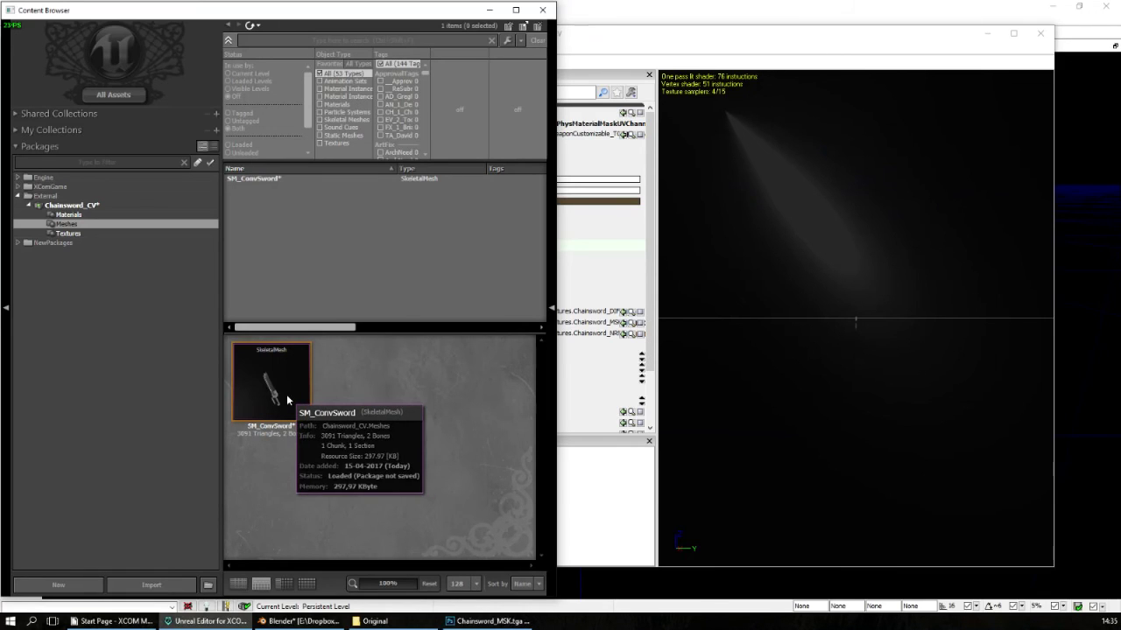
{"action": "left_click", "coordinate": [289, 399]}
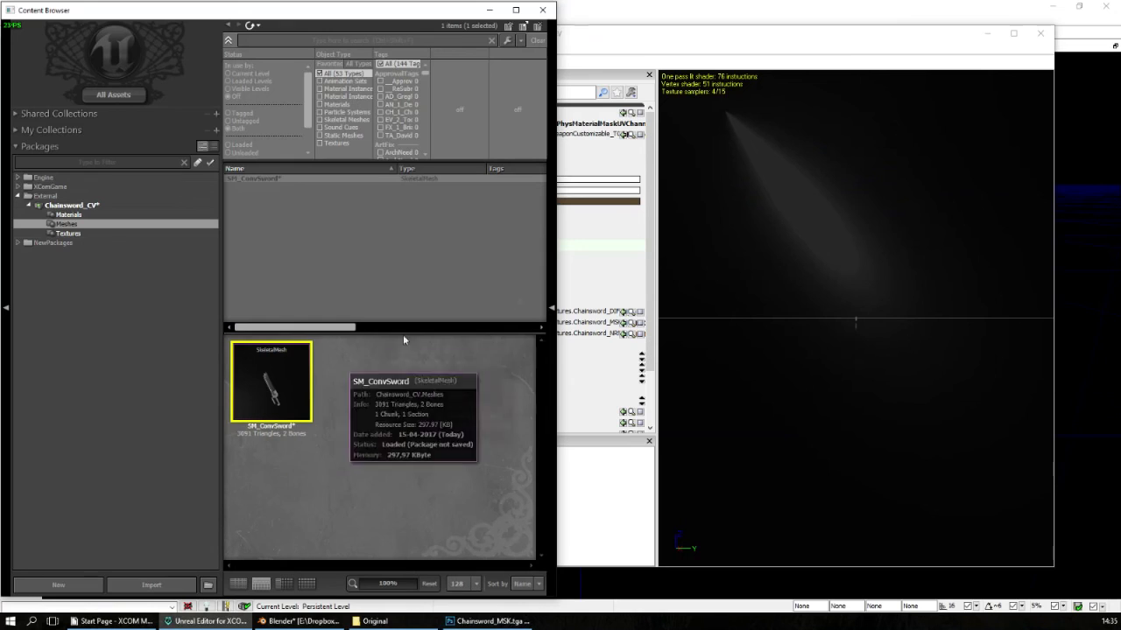
{"action": "left_click", "coordinate": [790, 255]}
{"action": "left_click", "coordinate": [415, 59]}
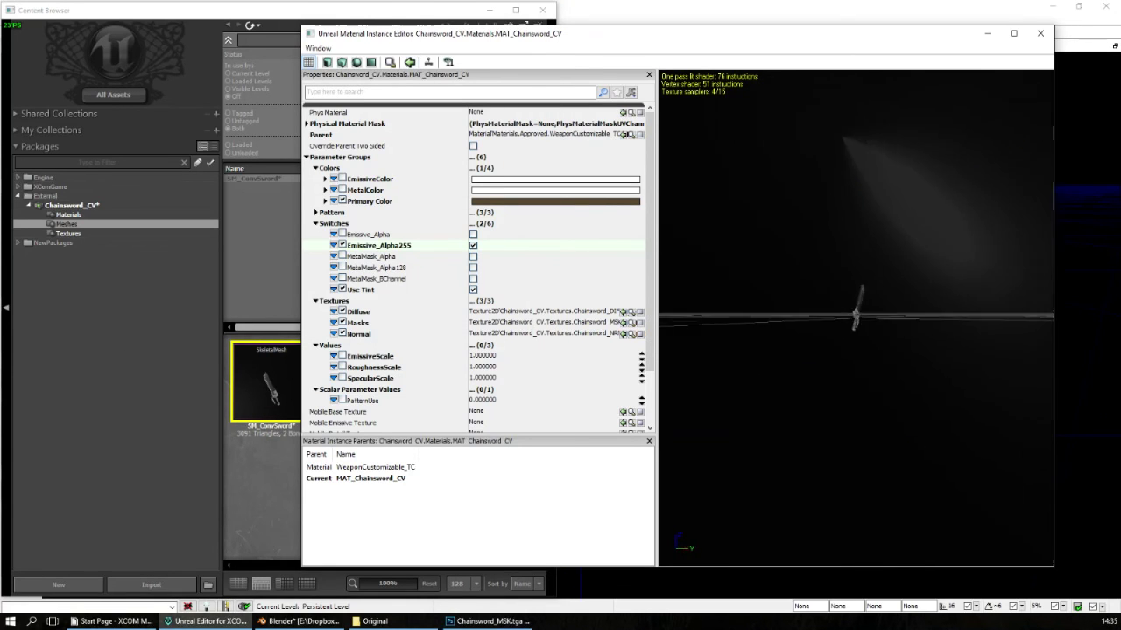
{"action": "scroll", "coordinate": [855, 318], "scroll_direction": "up", "scroll_amount": 10}
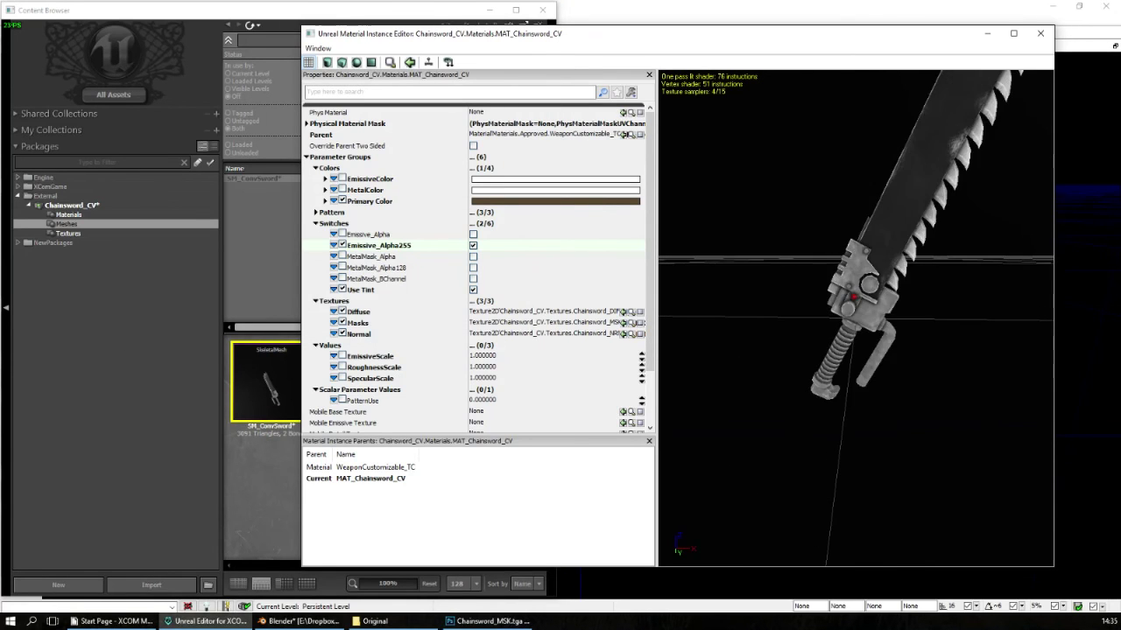
{"action": "left_click_drag", "start_coordinate": [859, 306], "coordinate": [886, 311]}
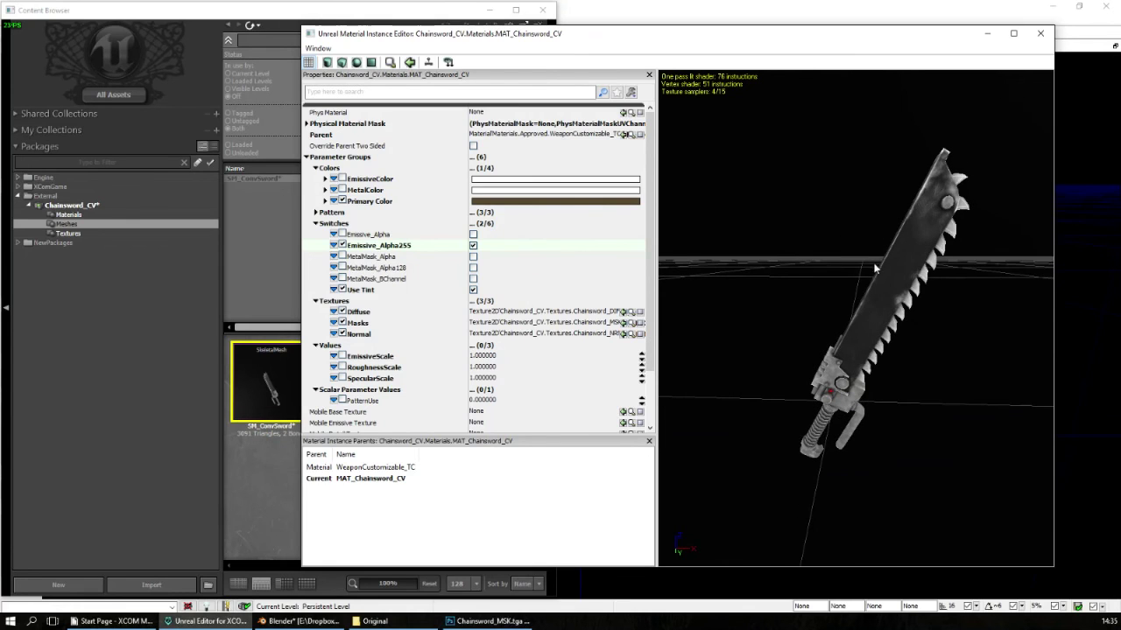
{"action": "left_click_drag", "start_coordinate": [875, 267], "coordinate": [860, 303]}
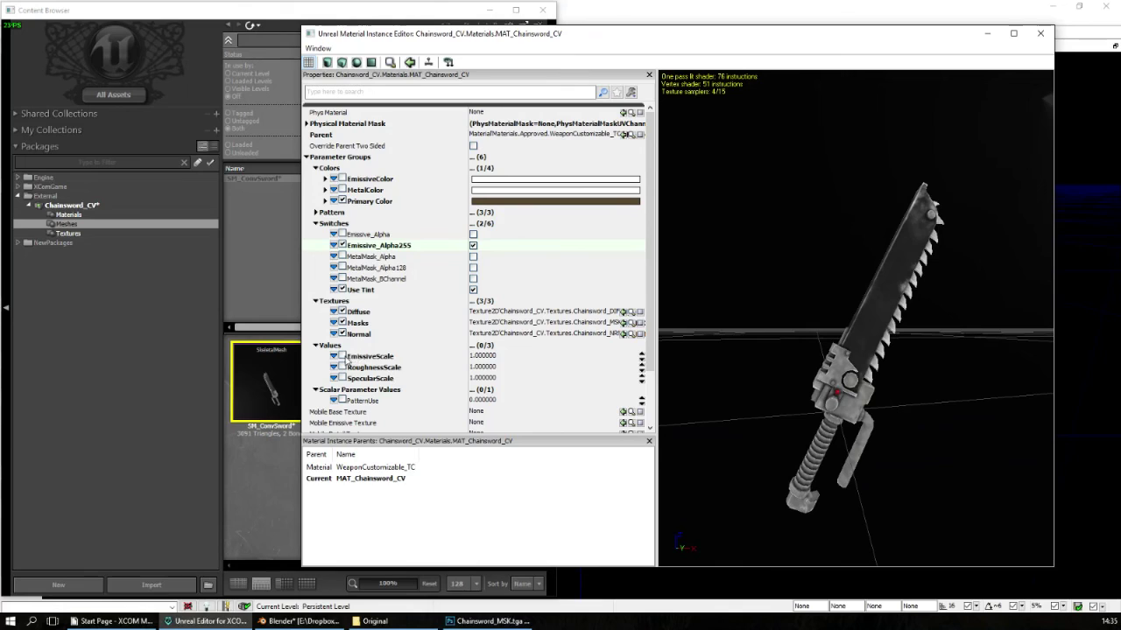
{"action": "left_click", "coordinate": [343, 357]}
Step: Enable RoughnessScale and SpecularScale overrides and set EmissiveScale, RoughnessScale and SpecularScale to 0.5
{"action": "left_click", "coordinate": [342, 366]}
{"action": "left_click", "coordinate": [342, 378]}
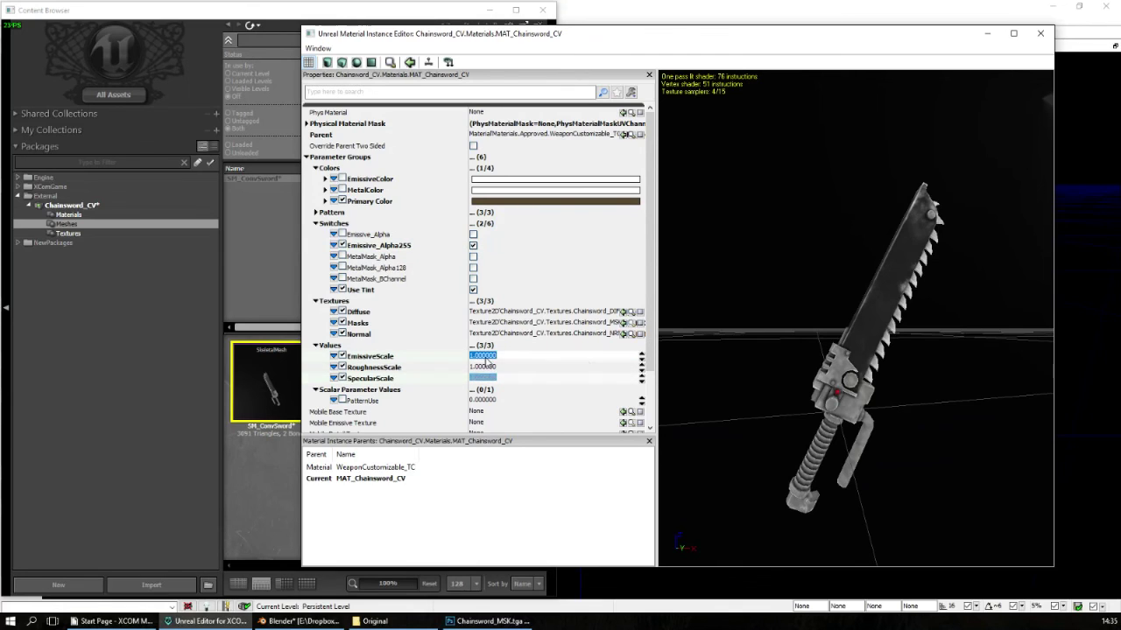
{"action": "type", "text": "0.5"}
{"action": "key", "text": "Return"}
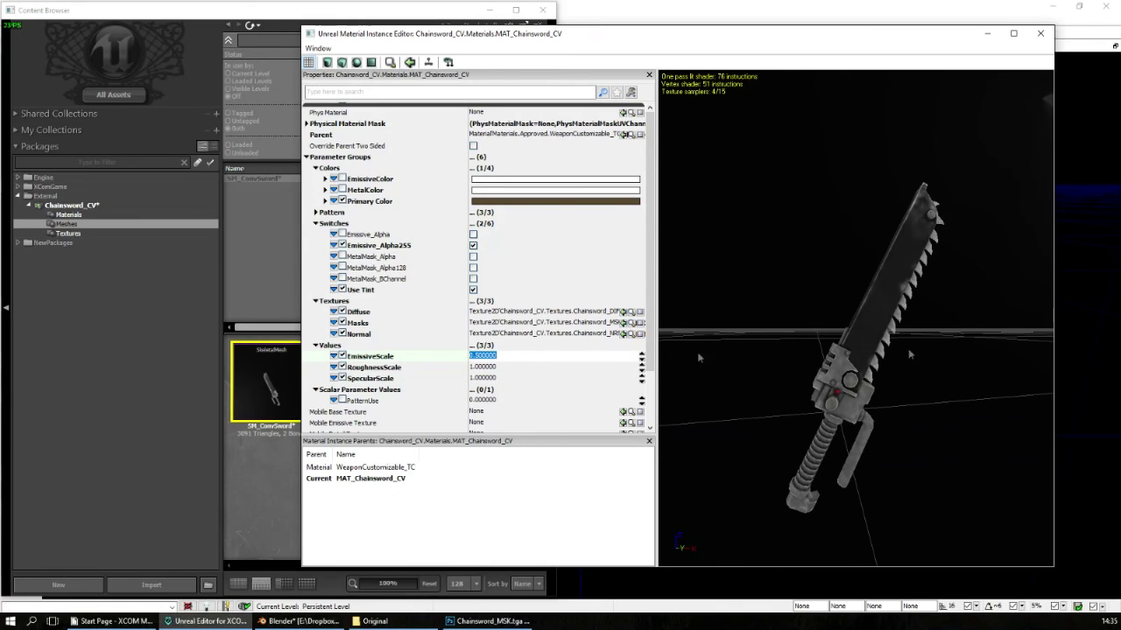
{"action": "key", "text": "Tab"}
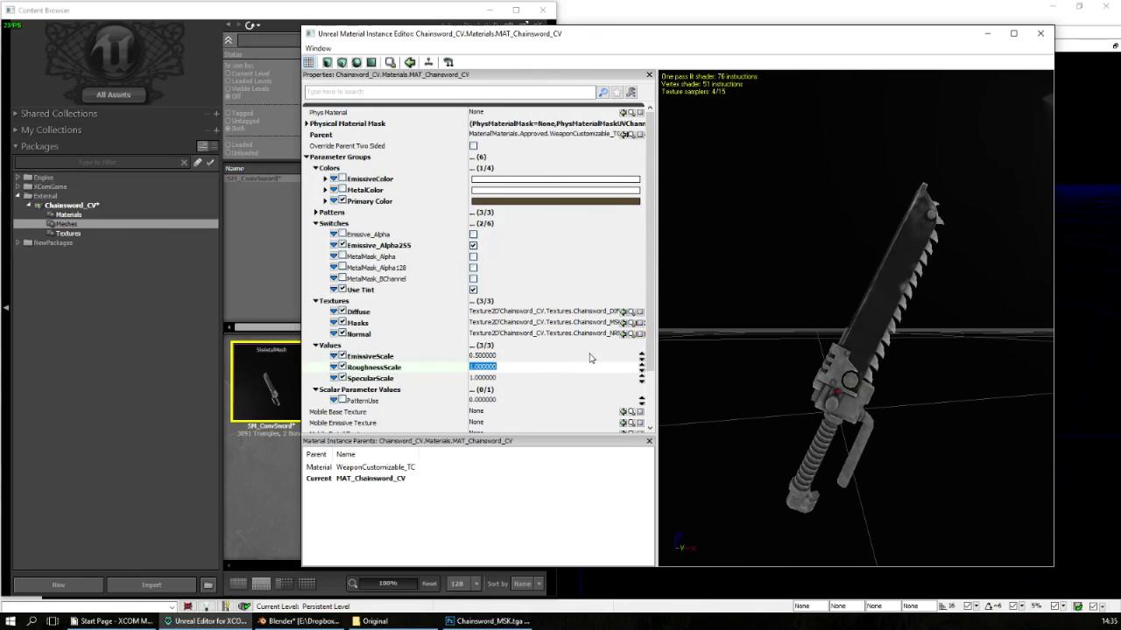
{"action": "type", "text": ".5"}
{"action": "key", "text": "Tab"}
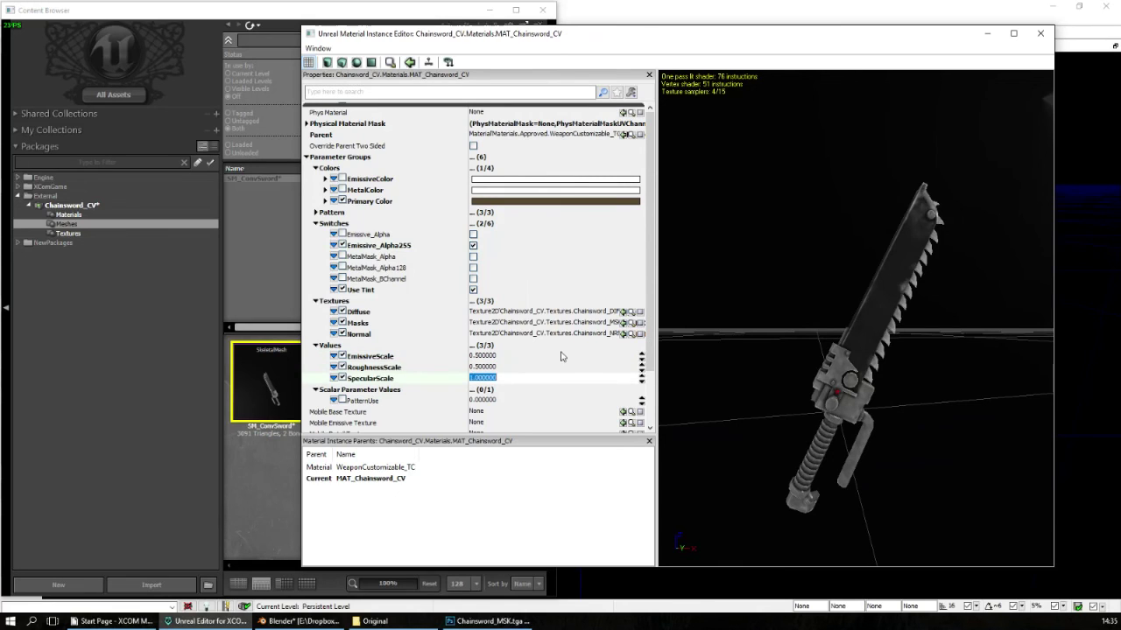
{"action": "type", "text": ".5"}
{"action": "key", "text": "Return"}
Step: Maximize the material editor and orbit the preview around the textured chainsword
{"action": "left_click", "coordinate": [652, 324]}
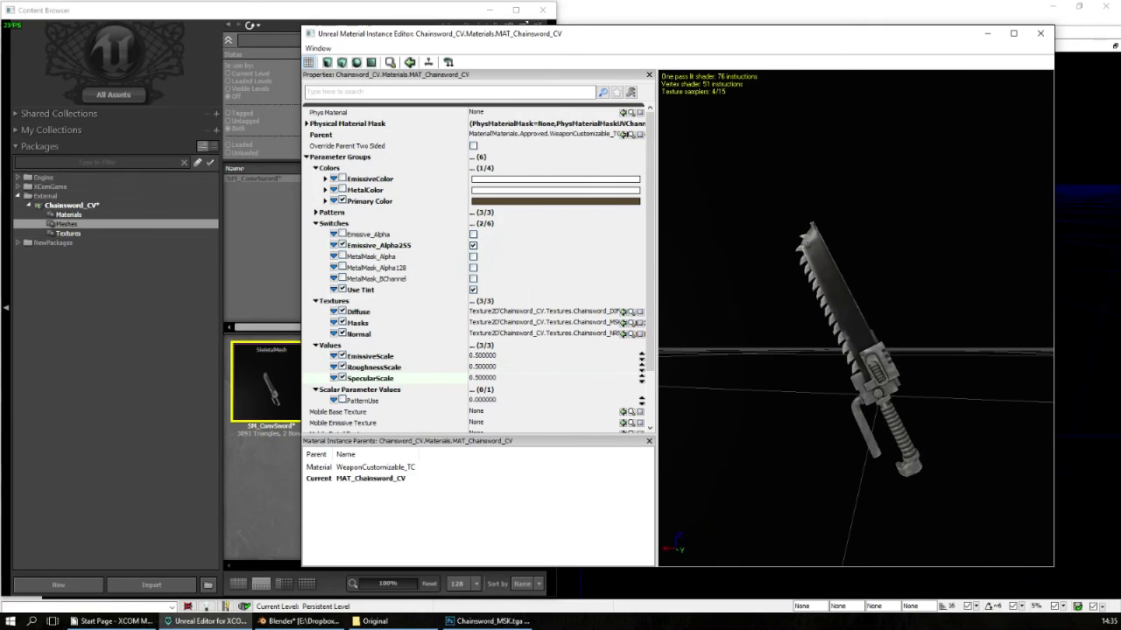
{"action": "left_click_drag", "start_coordinate": [865, 271], "coordinate": [865, 271]}
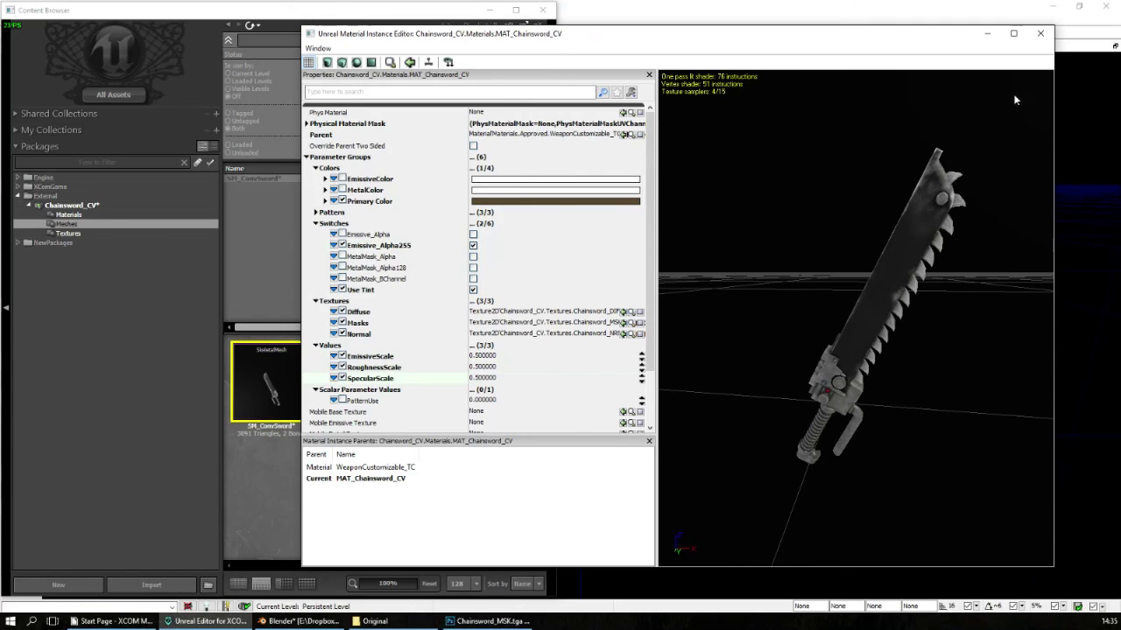
{"action": "left_click", "coordinate": [1013, 33]}
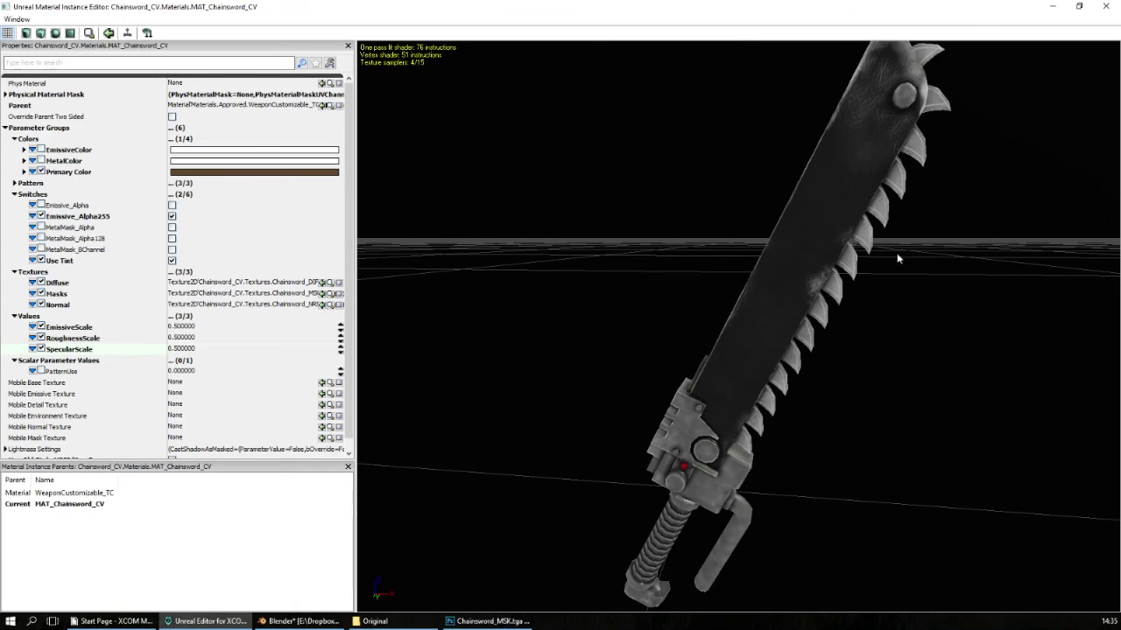
{"action": "scroll", "coordinate": [908, 259], "scroll_direction": "down", "scroll_amount": 5}
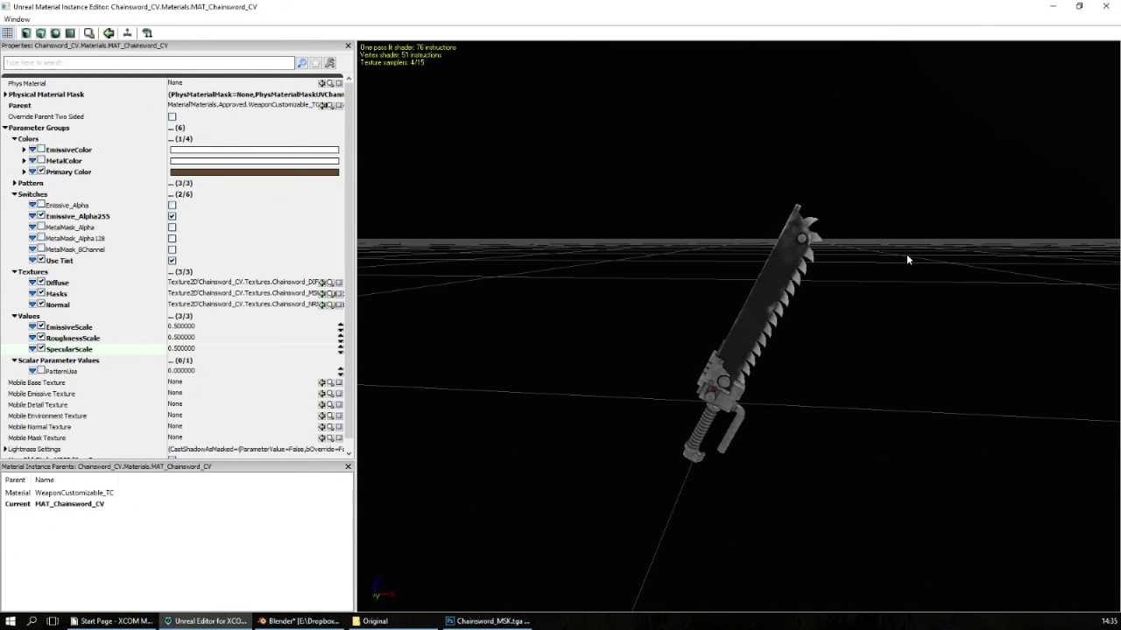
{"action": "left_click_drag", "start_coordinate": [848, 320], "coordinate": [849, 350]}
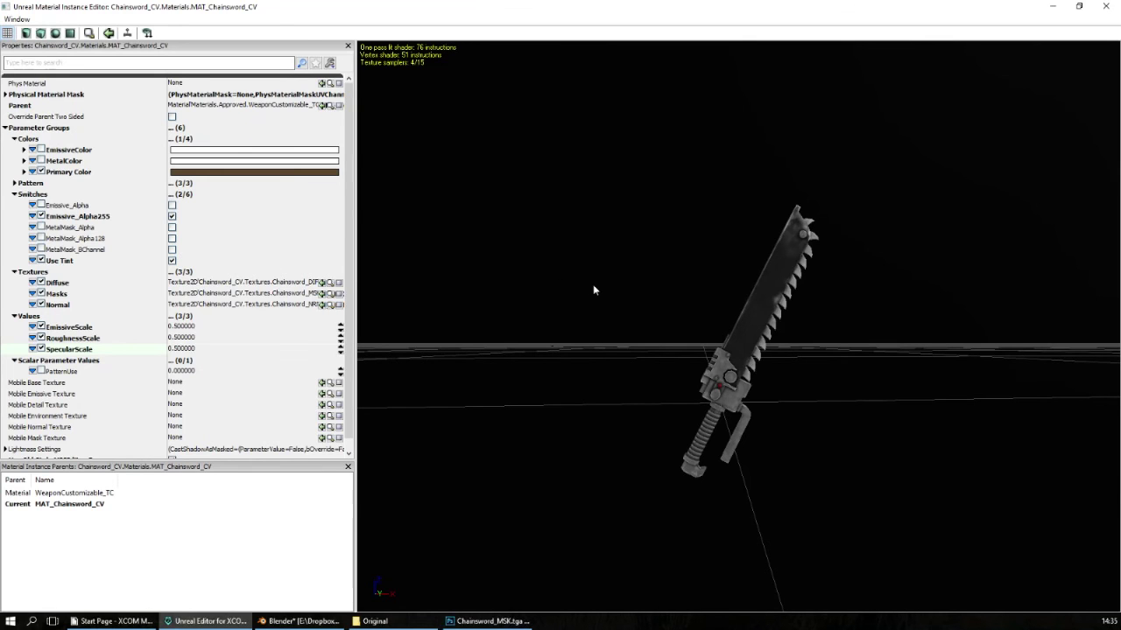
Step: Close the material instance editor and save the Chainsword_CV package, acknowledging the save message
{"action": "left_click", "coordinate": [1077, 6]}
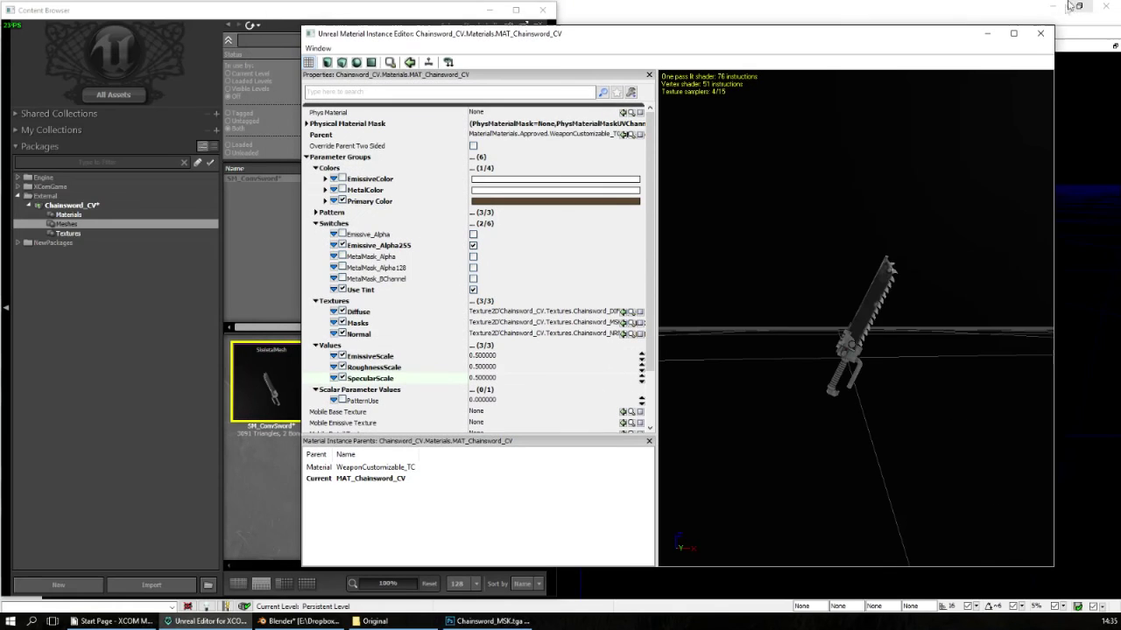
{"action": "left_click", "coordinate": [1040, 34]}
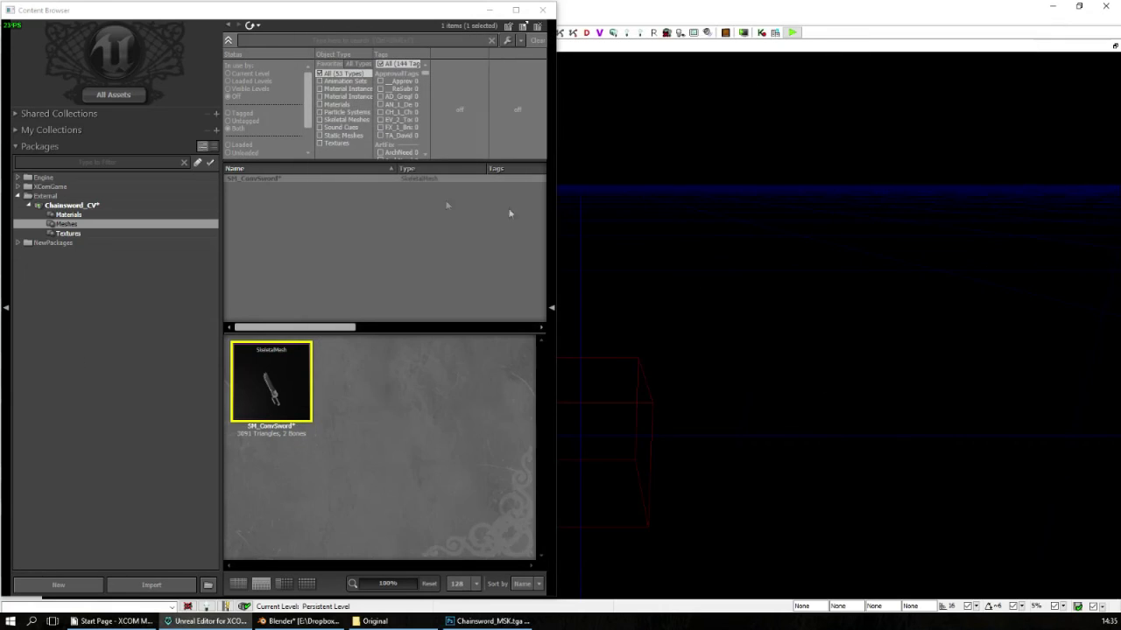
{"action": "left_click", "coordinate": [113, 206]}
{"action": "right_click", "coordinate": [113, 206]}
{"action": "left_click", "coordinate": [127, 212]}
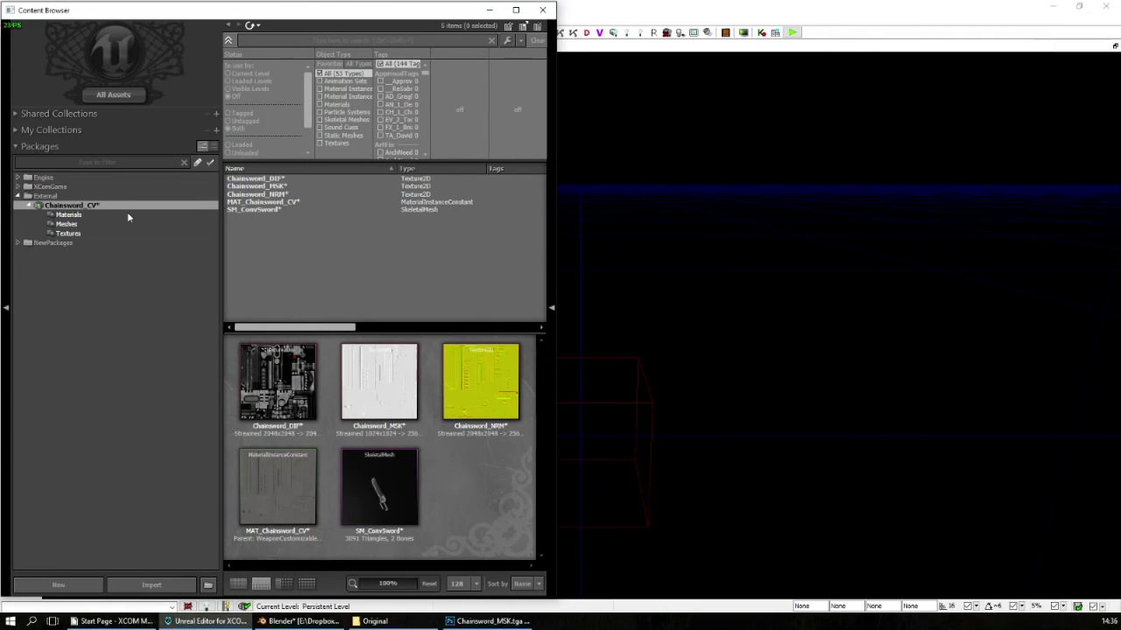
{"action": "left_click", "coordinate": [625, 359]}
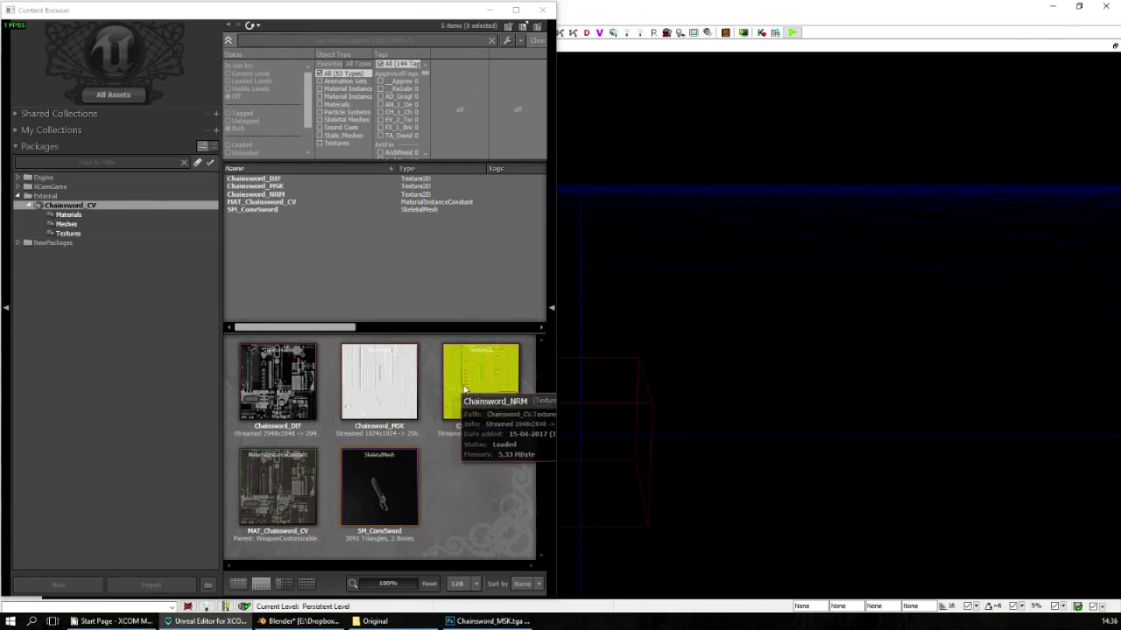
{"action": "double_click", "coordinate": [389, 478]}
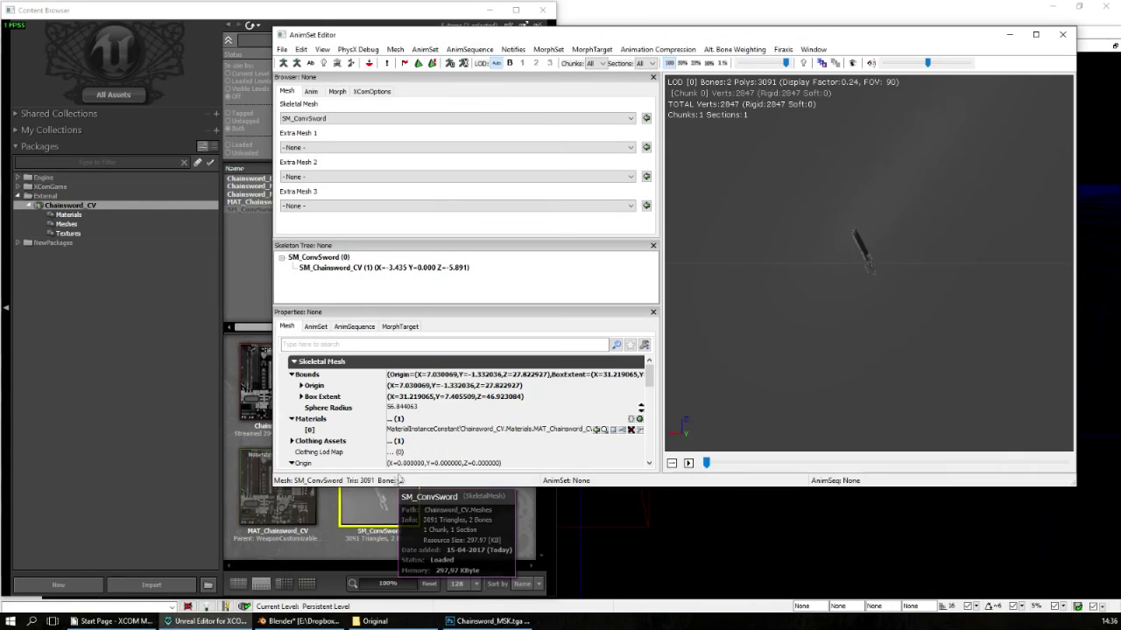
{"action": "left_click", "coordinate": [1036, 35]}
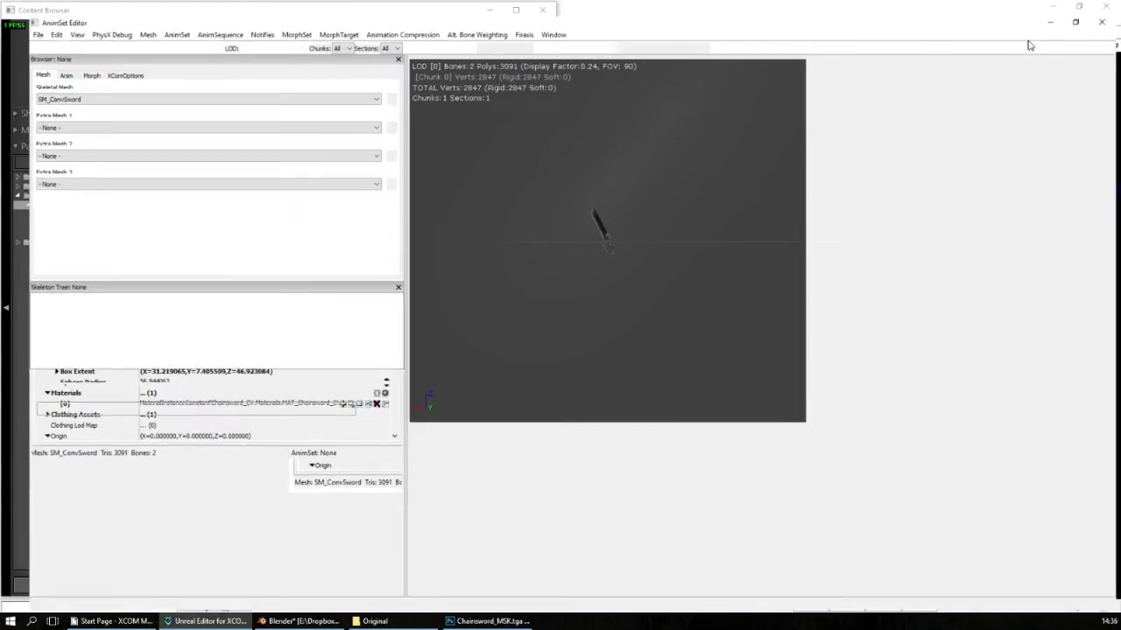
{"action": "right_click_drag", "start_coordinate": [838, 339], "coordinate": [839, 308]}
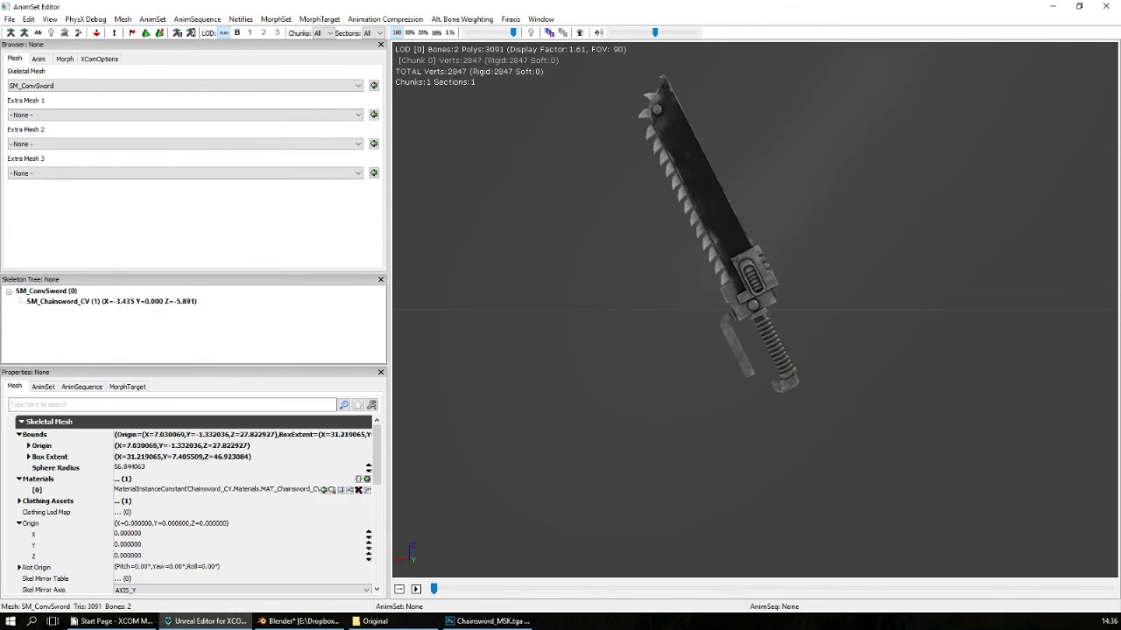
{"action": "left_click_drag", "start_coordinate": [839, 308], "coordinate": [963, 321]}
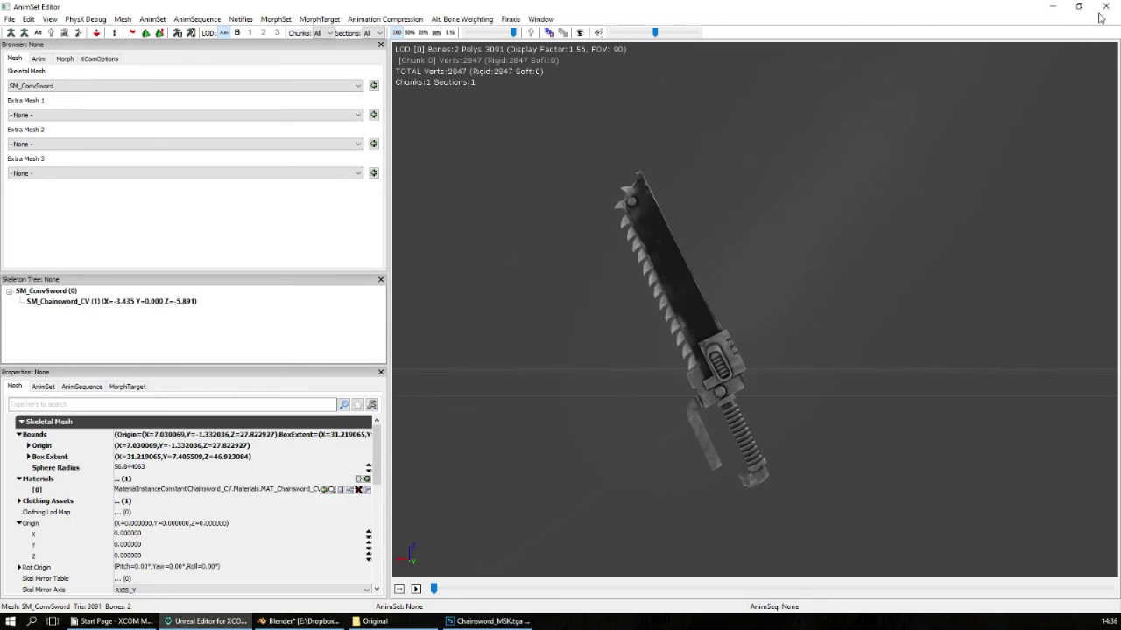
{"action": "left_click", "coordinate": [1105, 8]}
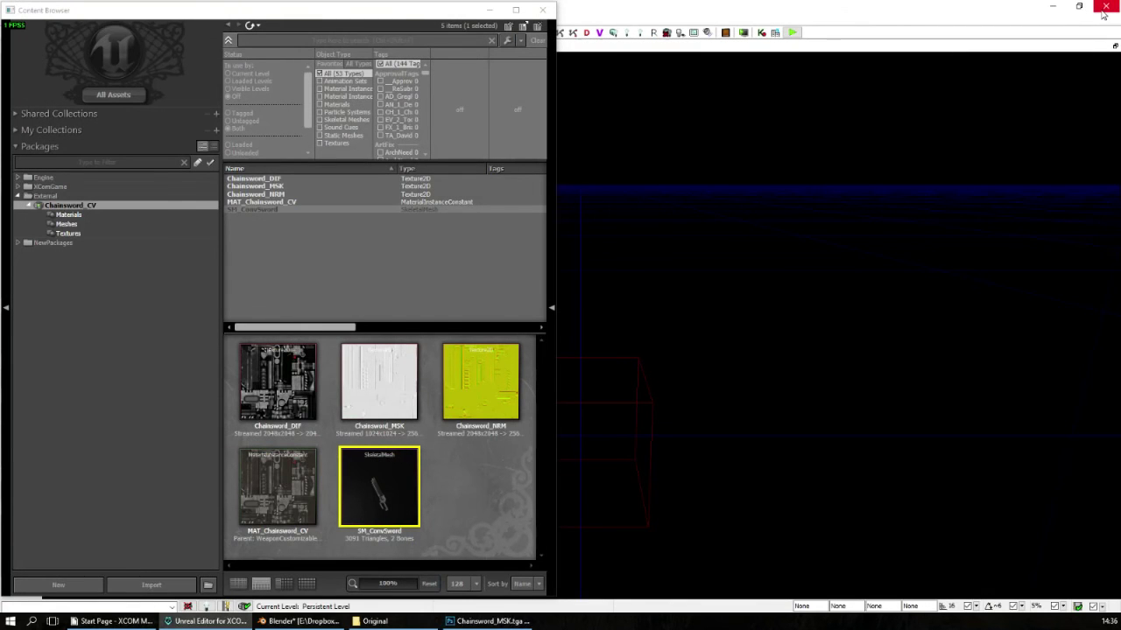